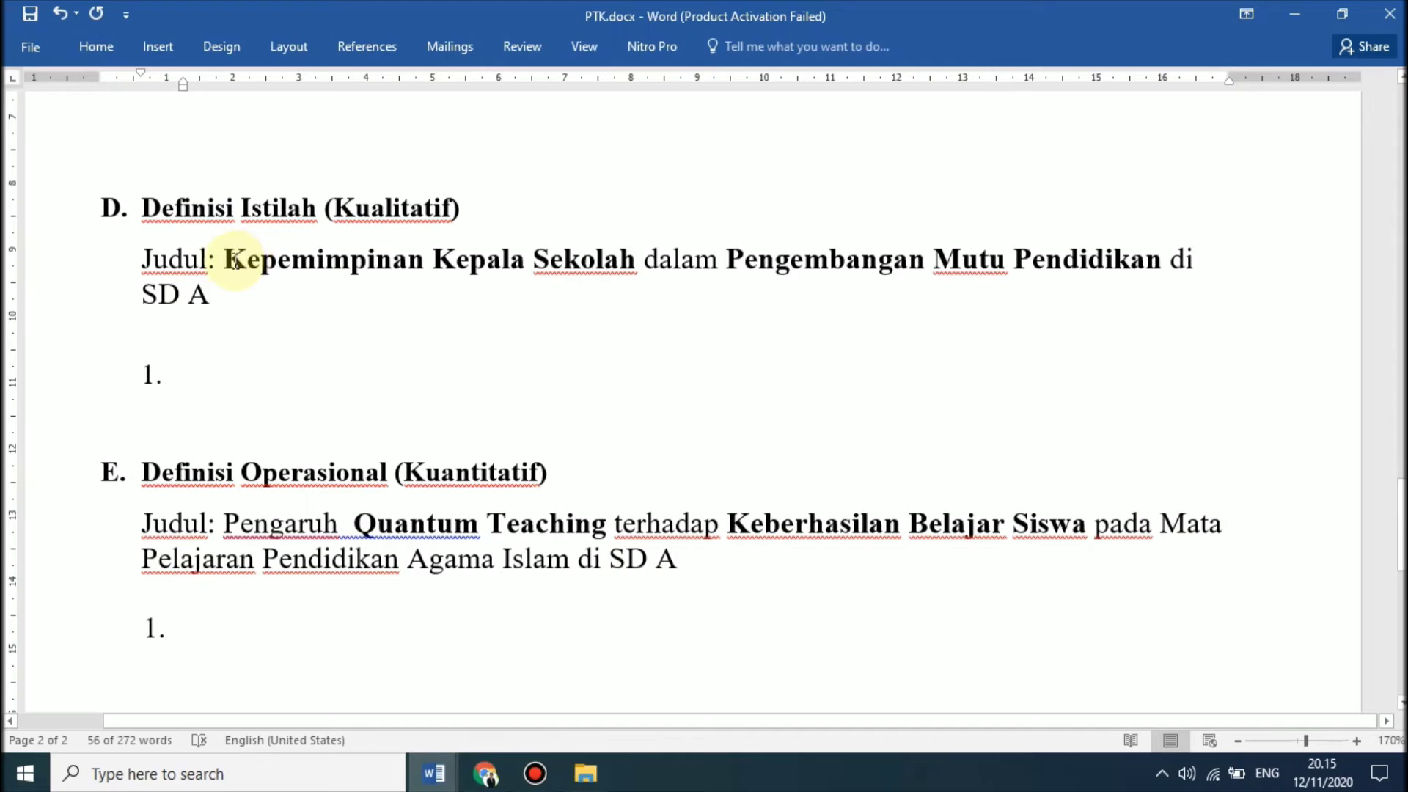
Copy "Kepemimpinan Kepala Sekolah" from the title in section D into the empty numbered item 1 below it.
left_click(229, 261)
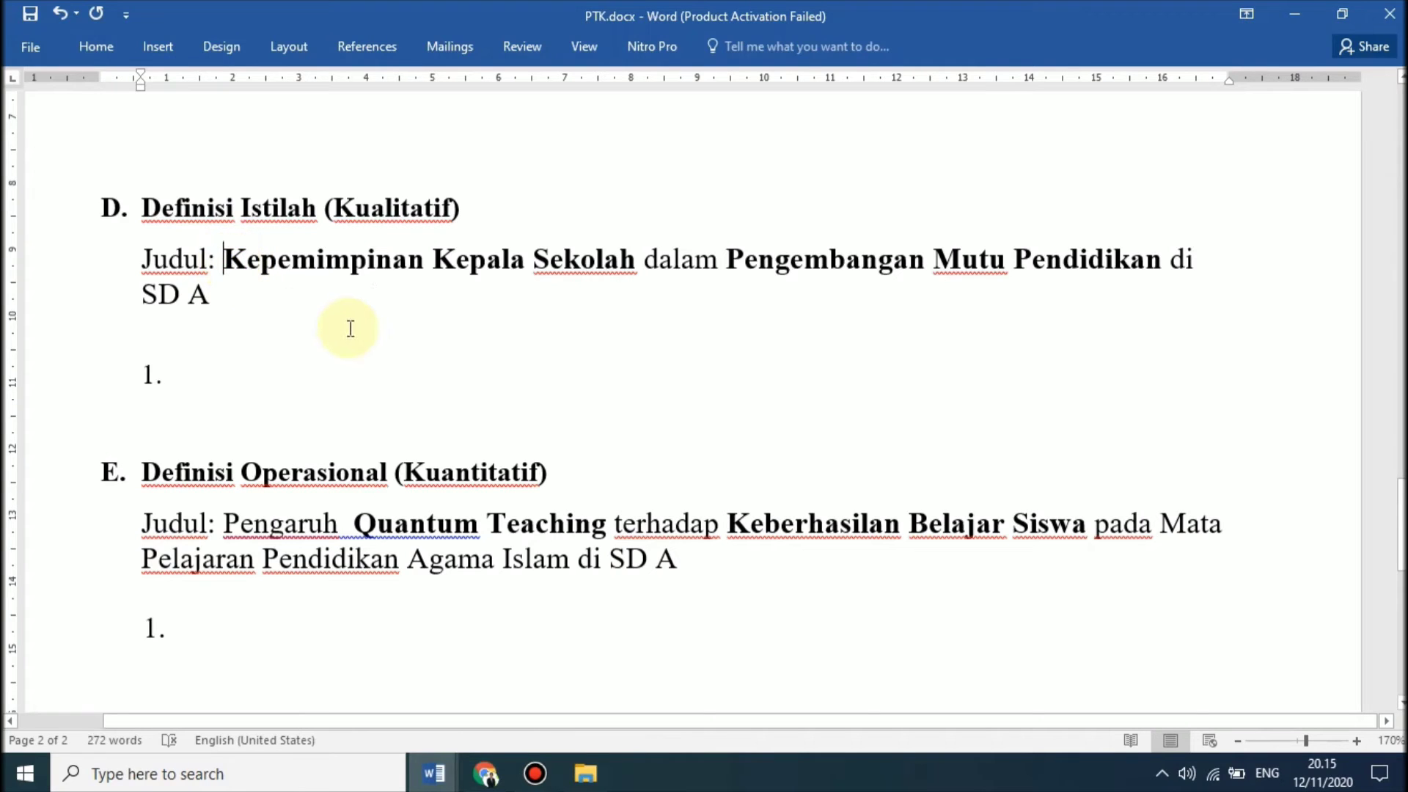
key("ctrl+shift+Right")
key("ctrl+shift+Right")
key("ctrl+shift+Right")
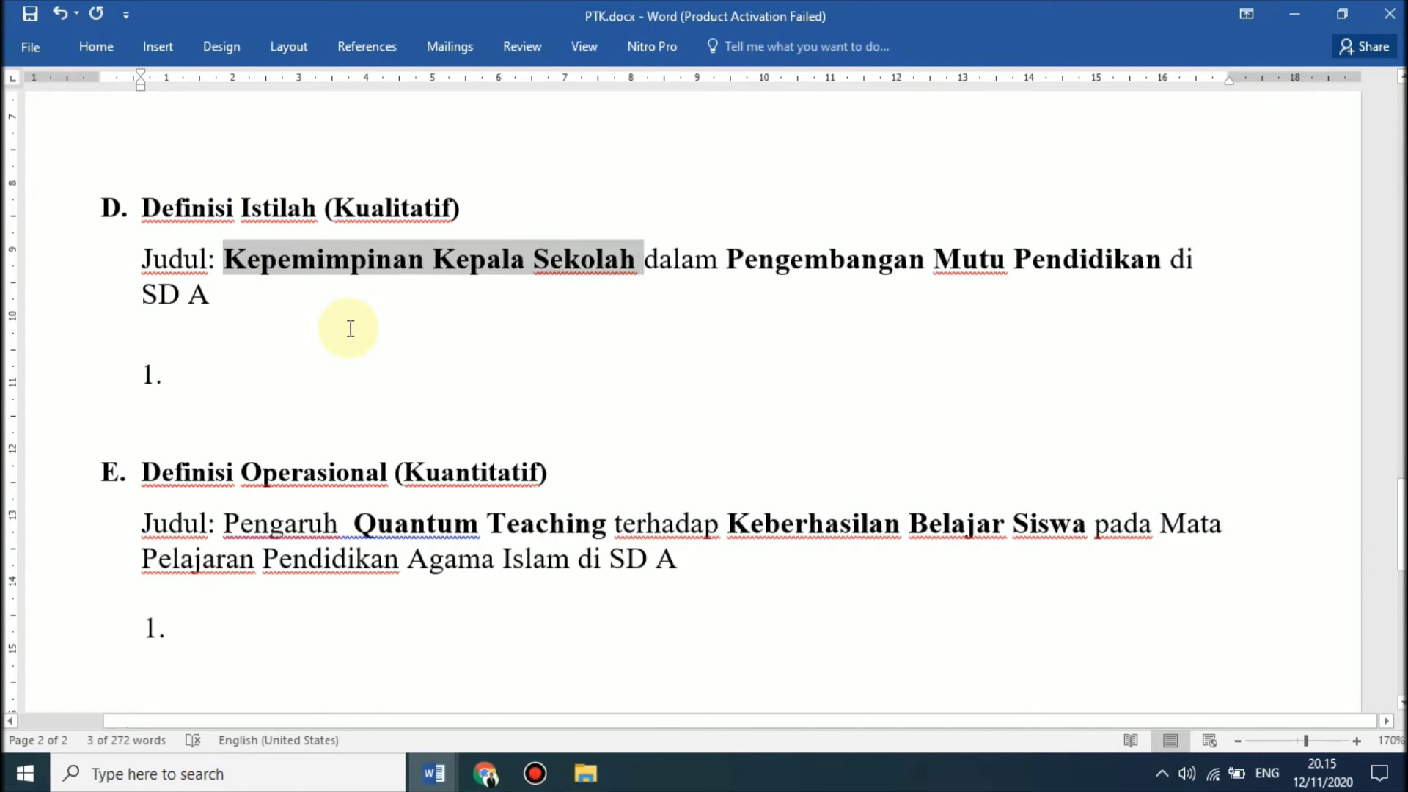
key("ctrl+c")
left_click(179, 374)
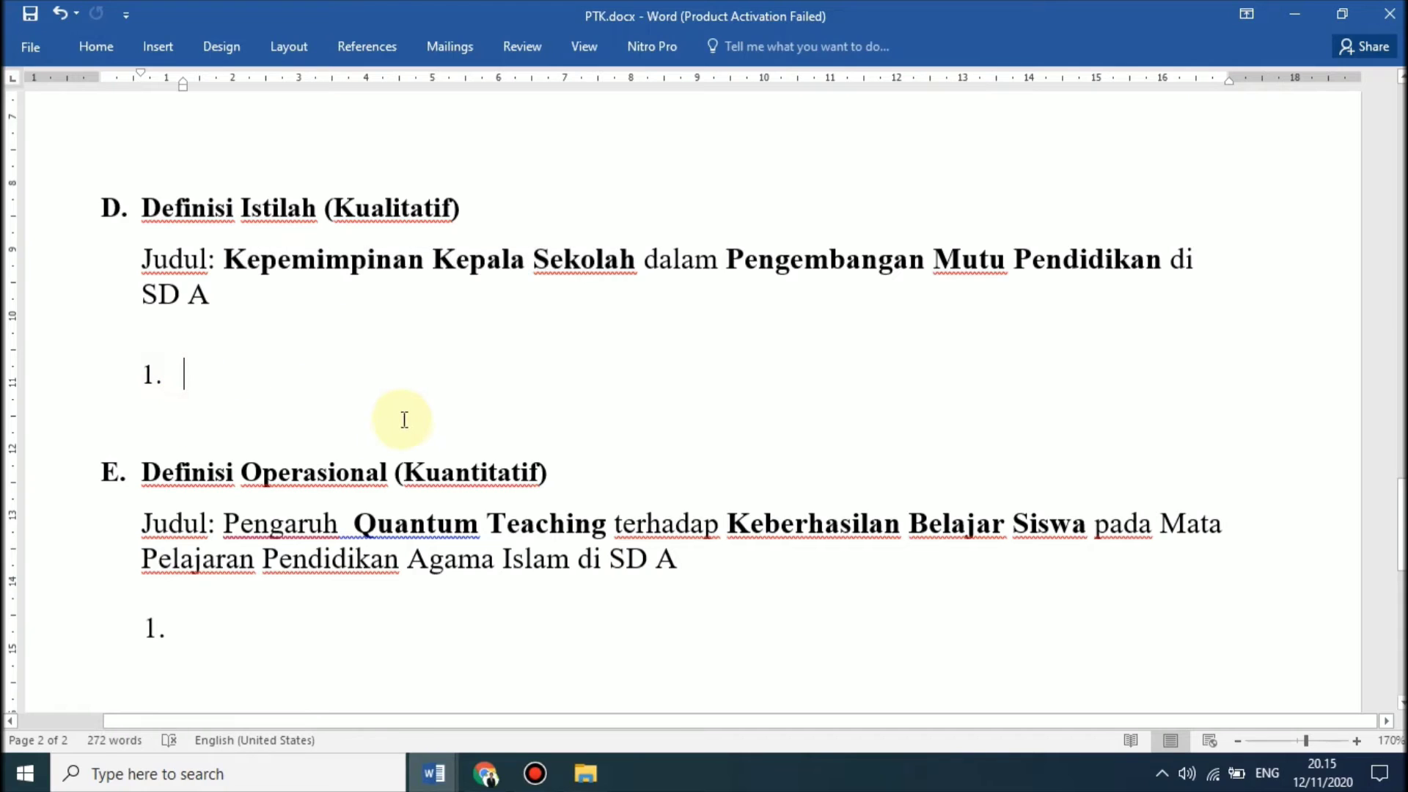
key("ctrl+v")
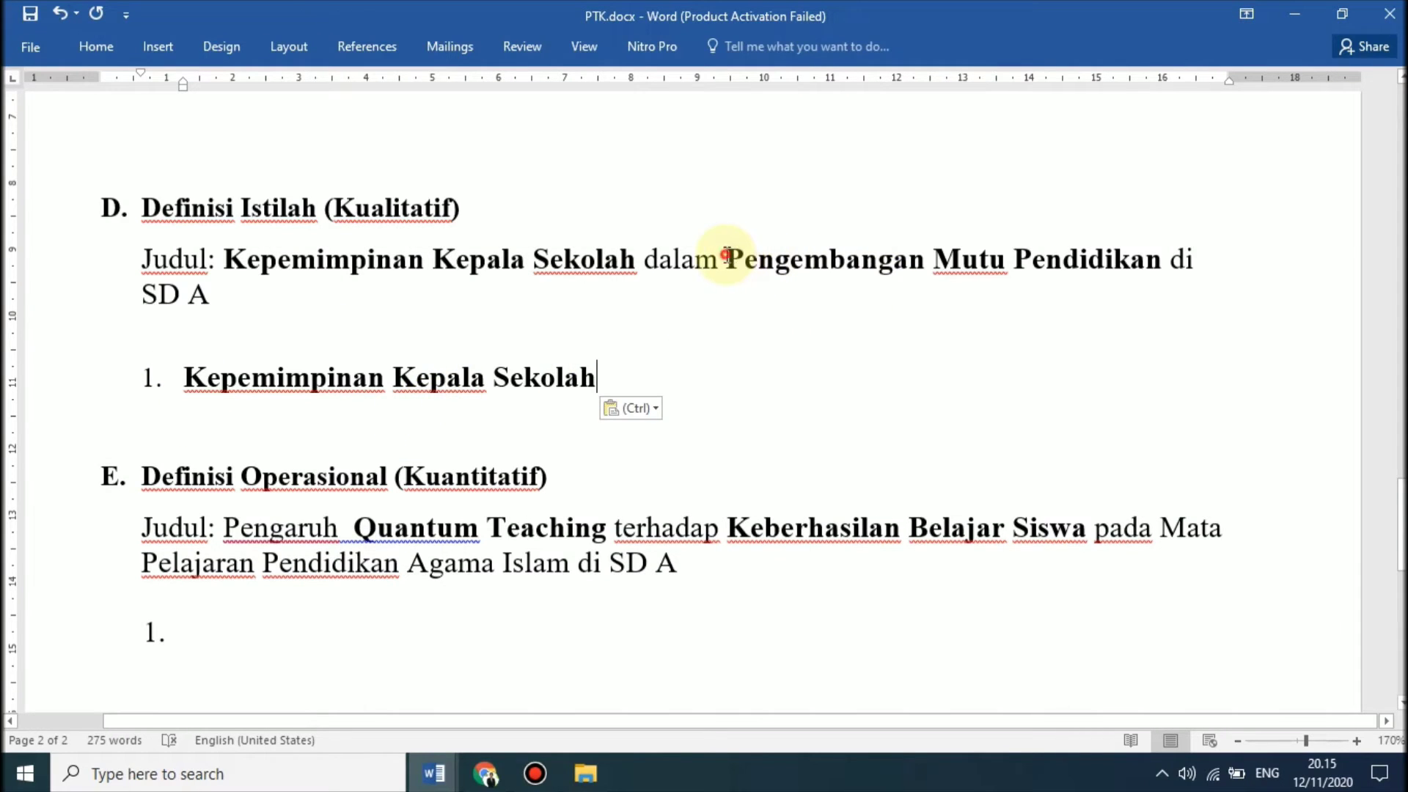
Copy "Pengembangan Mutu Pendidikan" from the section D title into a new numbered item 2.
double_click(726, 258)
key("ctrl+shift+Right")
key("ctrl+shift+Right")
key("shift+Left")
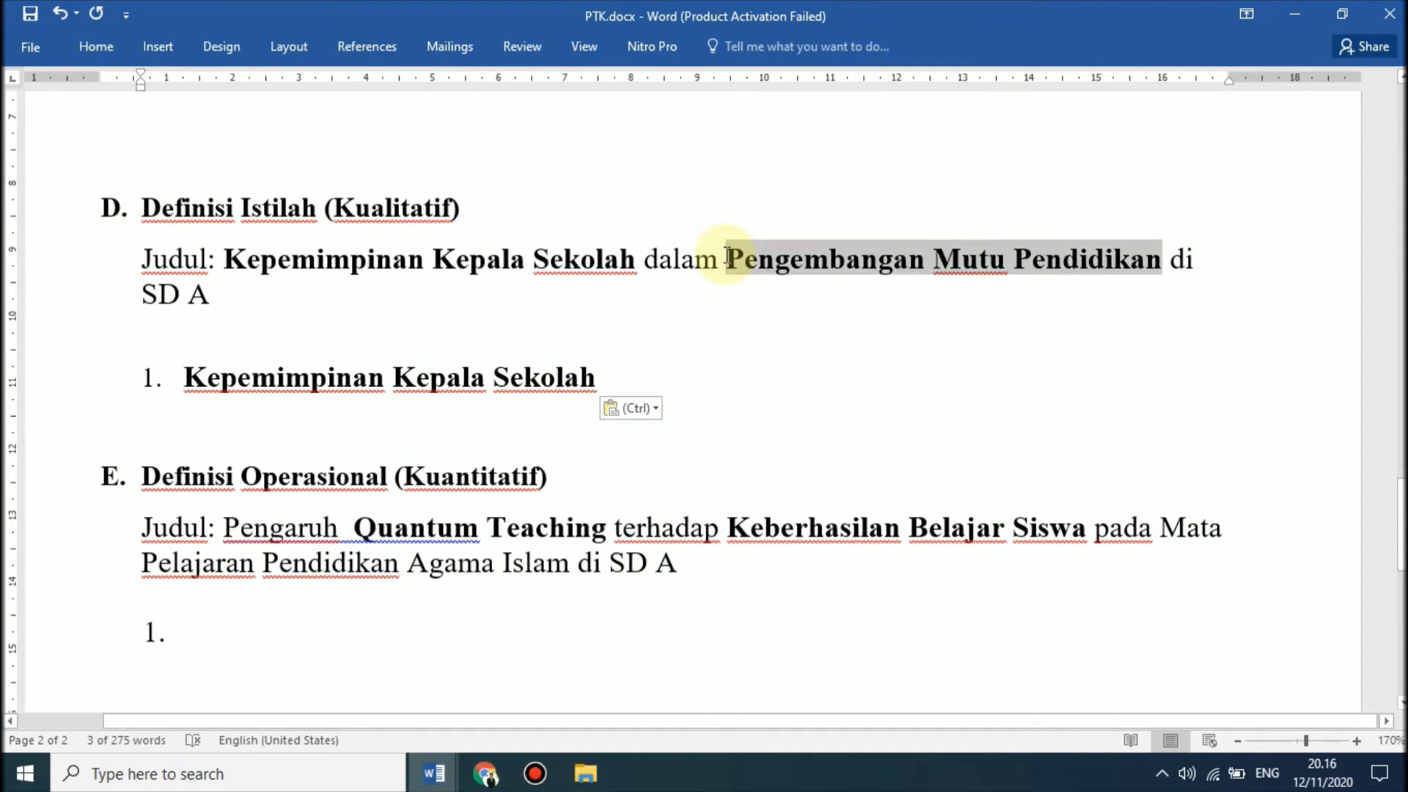
key("ctrl+c")
left_click(669, 390)
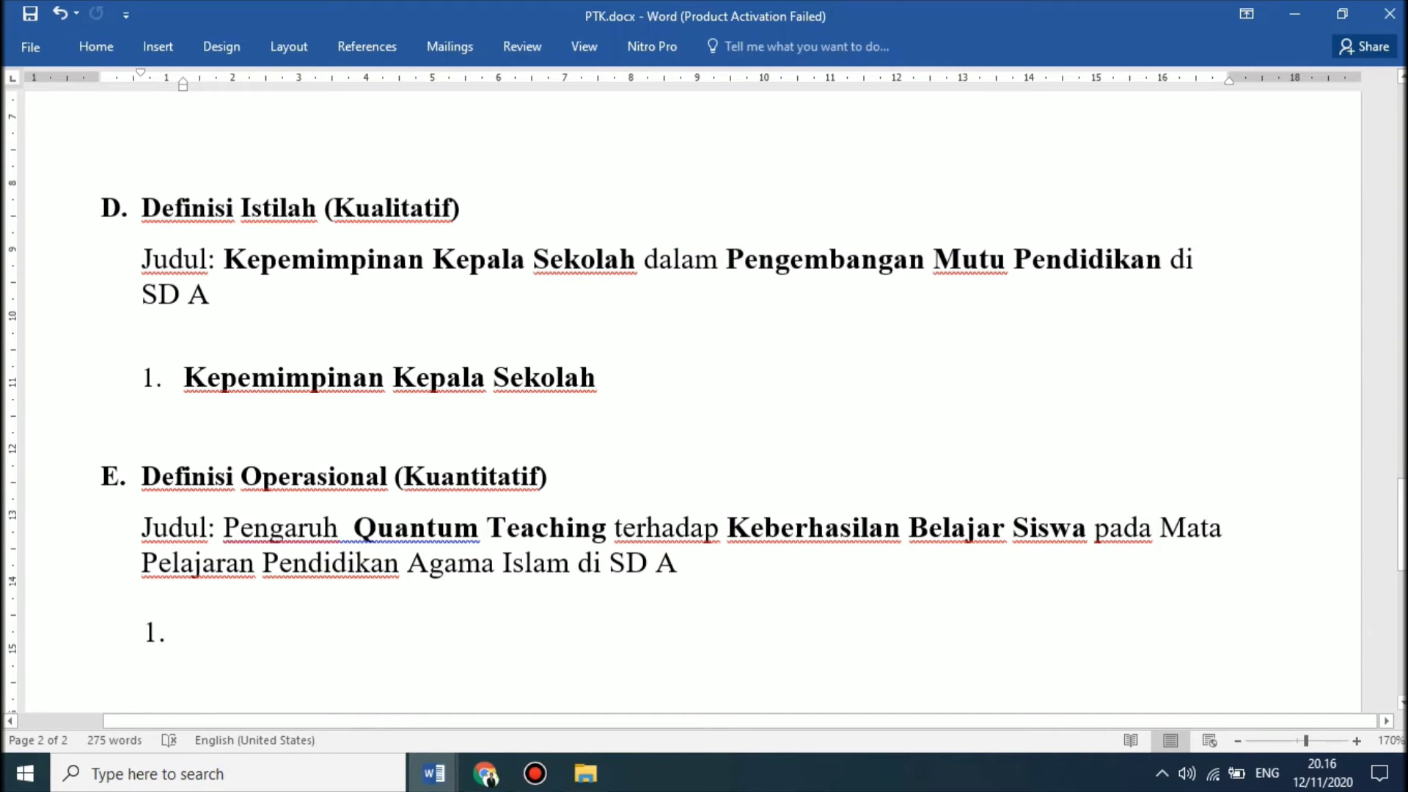
key("Return")
key("ctrl+v")
Remove the bold from both numbered terms in section D and insert an unnumbered blank line below the first term.
key("Up")
key("Home")
key("shift+Down")
key("shift+Down")
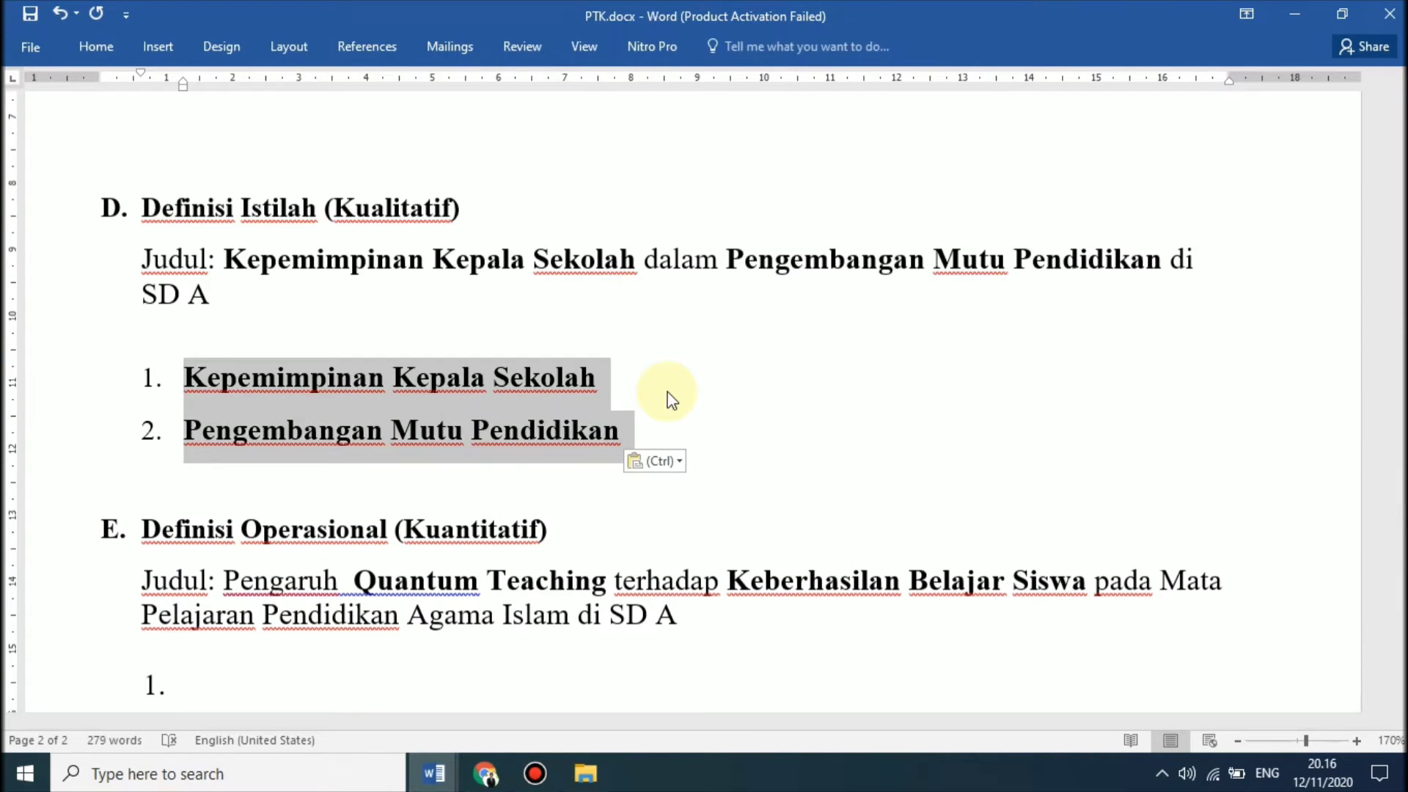
key("ctrl+b")
left_click(669, 396)
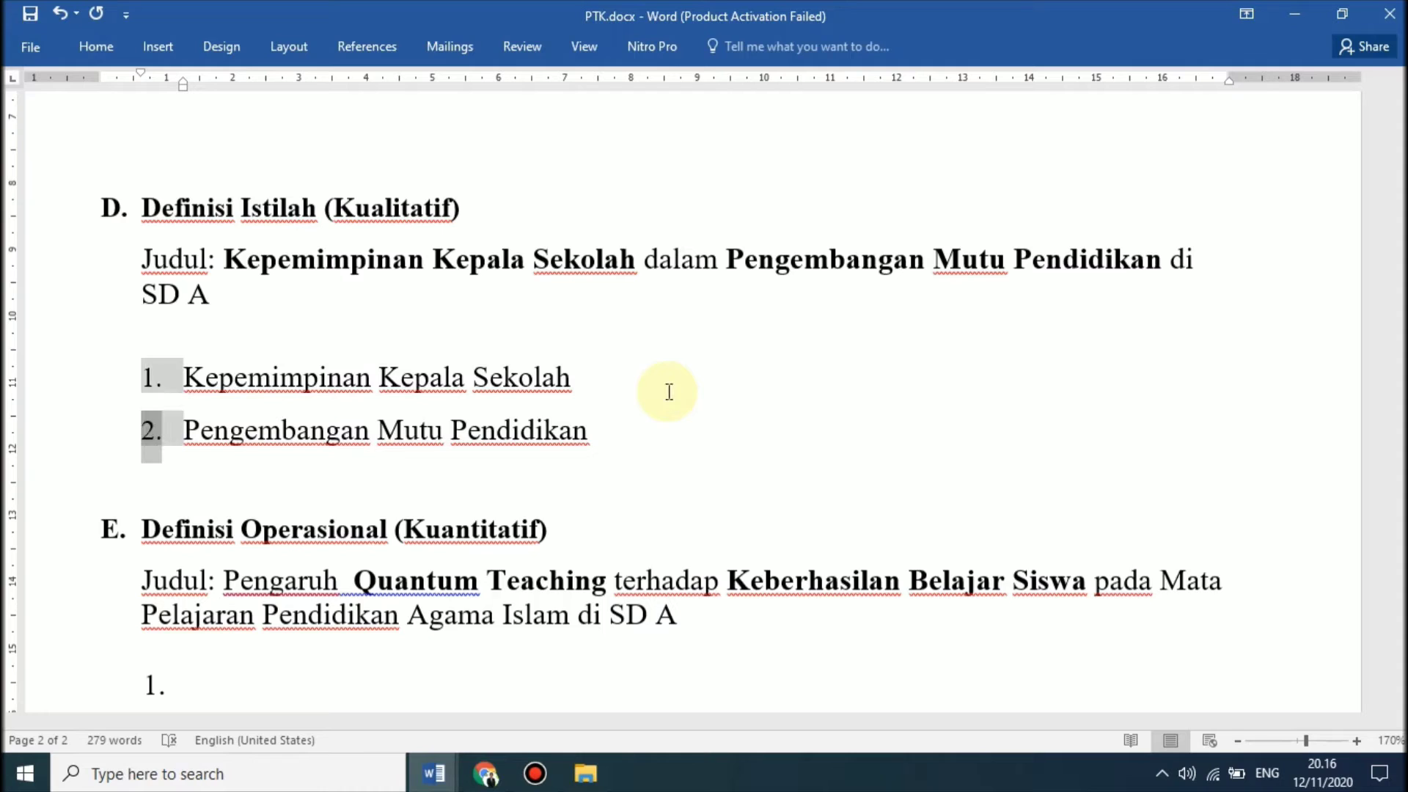
key("Return")
key("BackSpace")
Split the two terms in section D into four numbered items: Kepemimpinan, Kepala Sekolah, Pengembangan and Mutu Pendidikan.
left_click(668, 391)
key("Left")
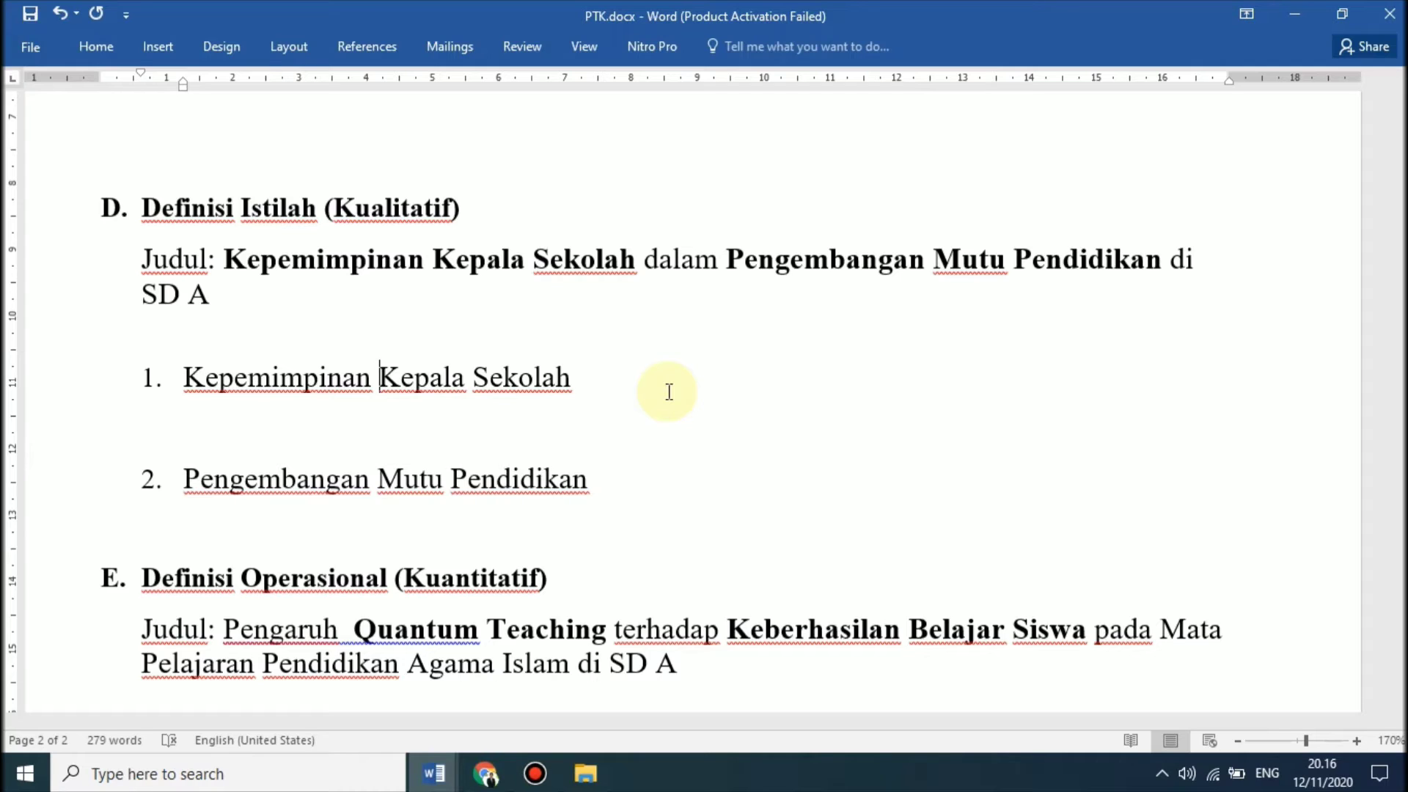
key("Return")
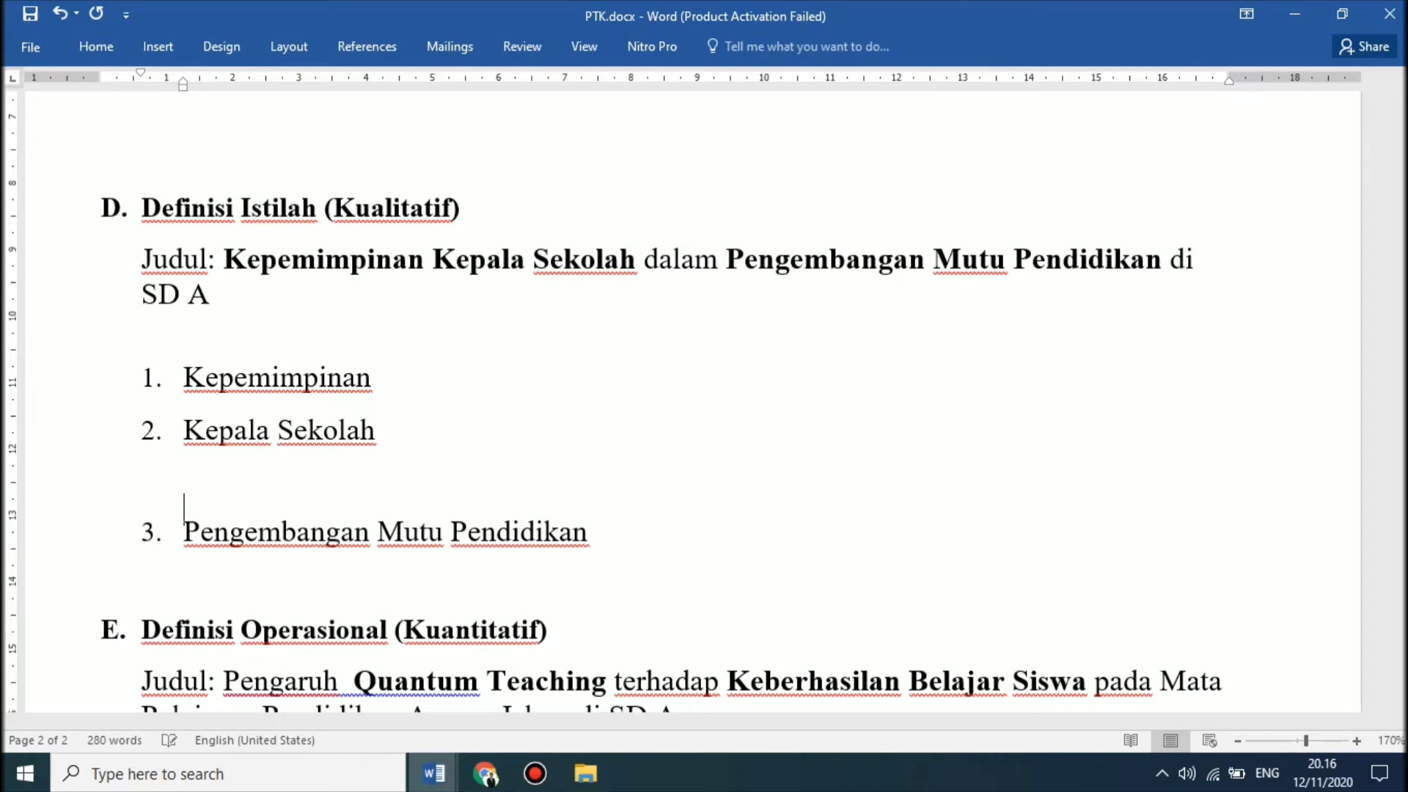
key("ctrl+Right")
key("Return")
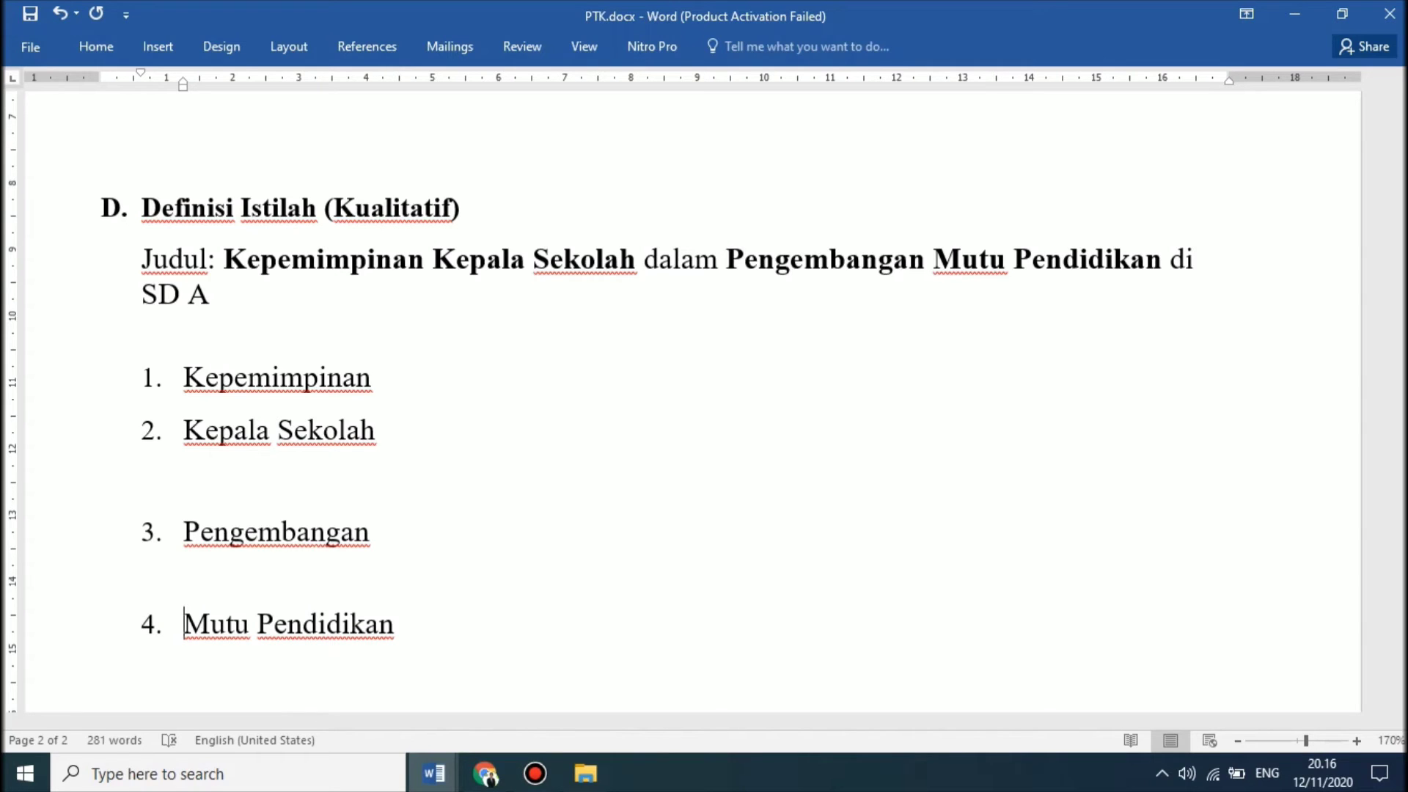
Rejoin the split items into "Kepemimpinan Kepala Sekolah" and "Pengembangan Mutu Pendidikan".
key("BackSpace")
key("BackSpace")
key("BackSpace")
key("BackSpace")
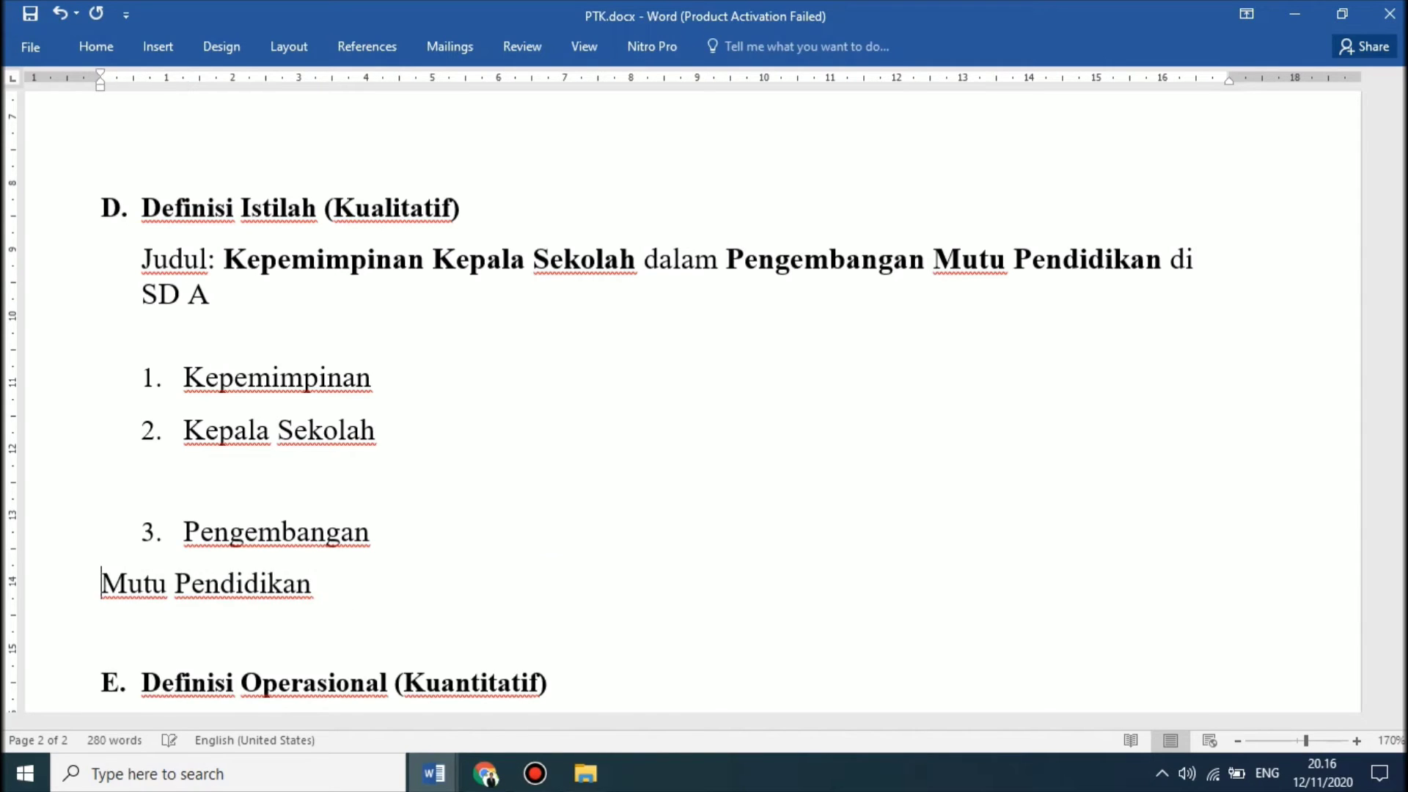
key("BackSpace")
key("ctrl+Left")
key("ctrl+Left")
key("BackSpace")
key("BackSpace")
key("BackSpace")
key("BackSpace")
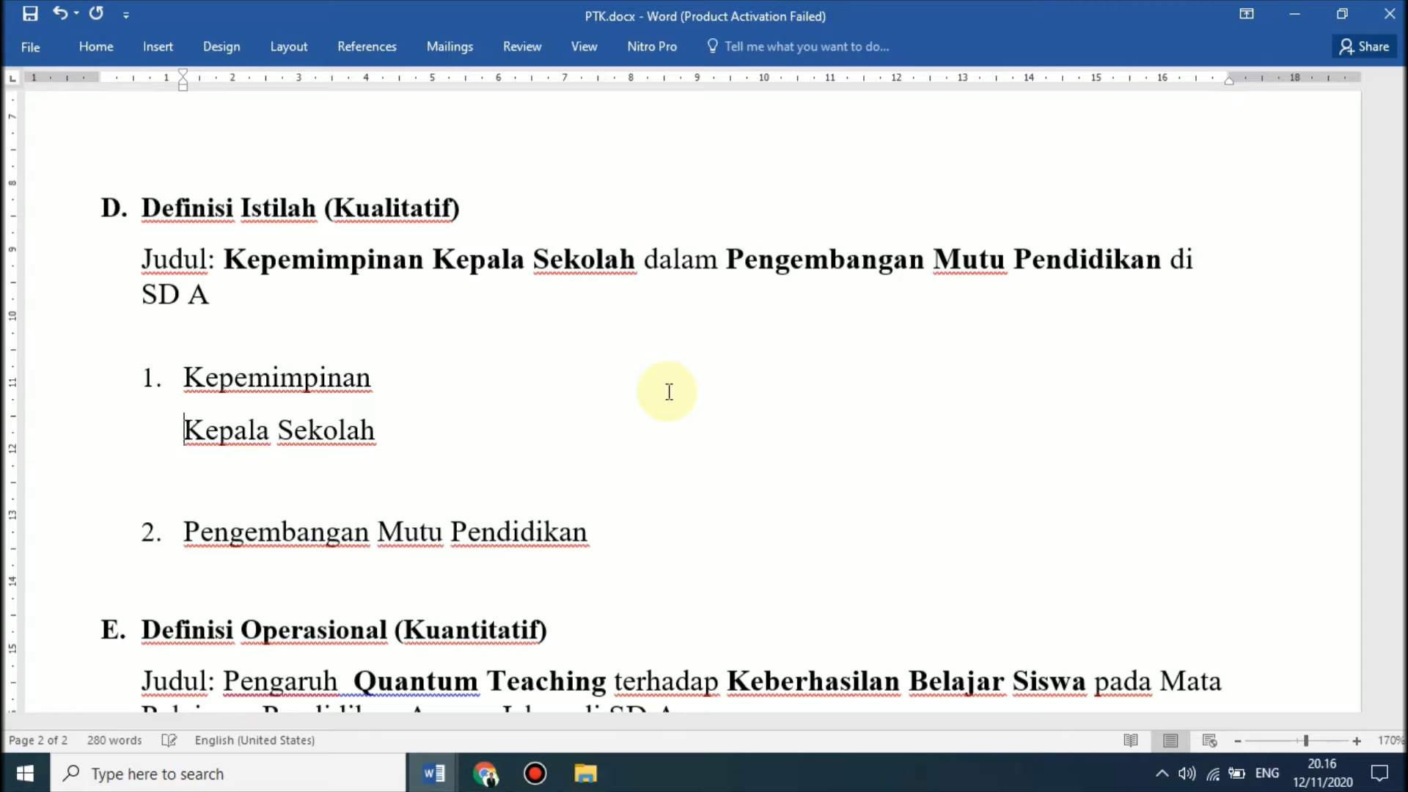
key("BackSpace")
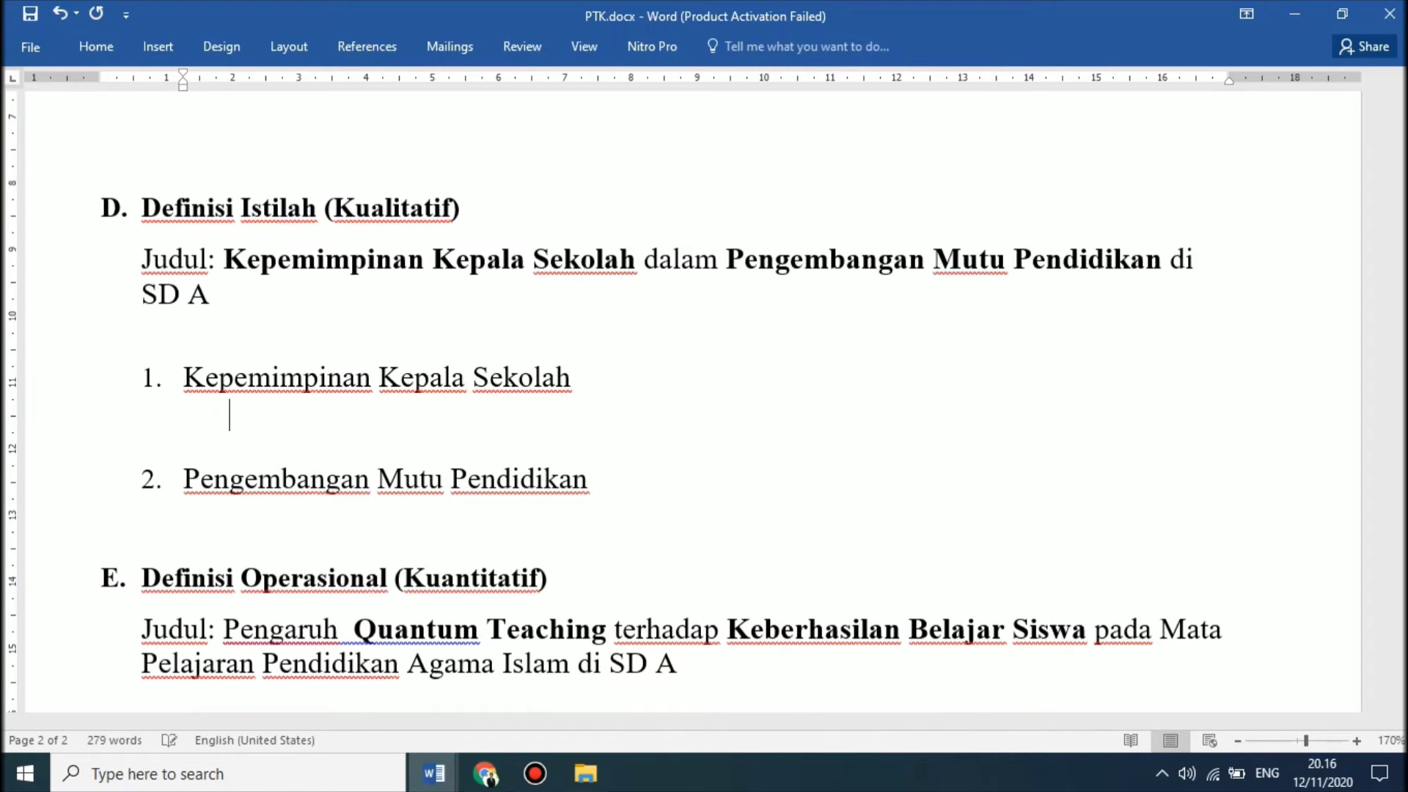
Write "Kepemimpinan Kepala Sekolah yang dimaksud dalam penelitian ini adalah...." on the line below item 1, reusing the copied term.
left_click(666, 390, "shift")
triple_click(669, 392)
key("ctrl+c")
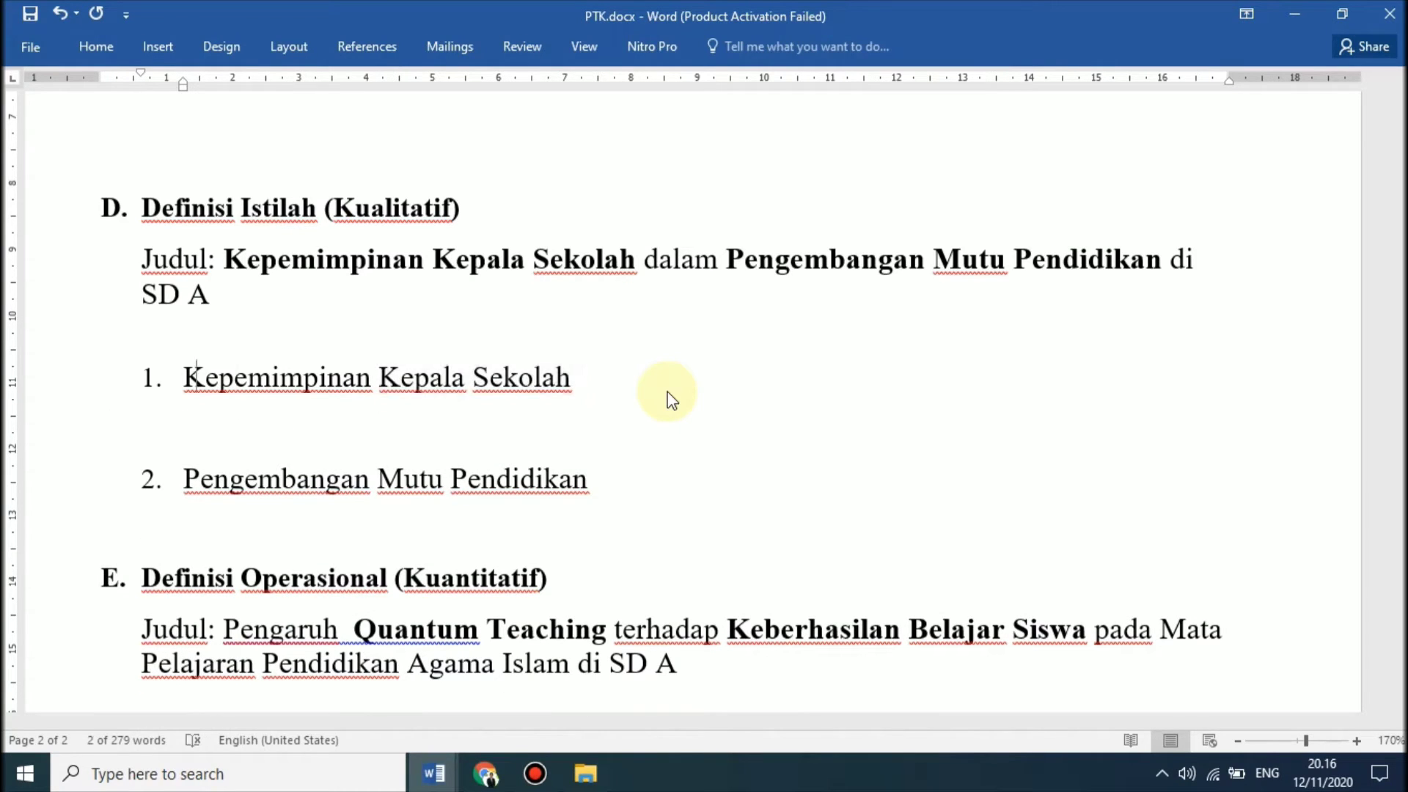
key("Right")
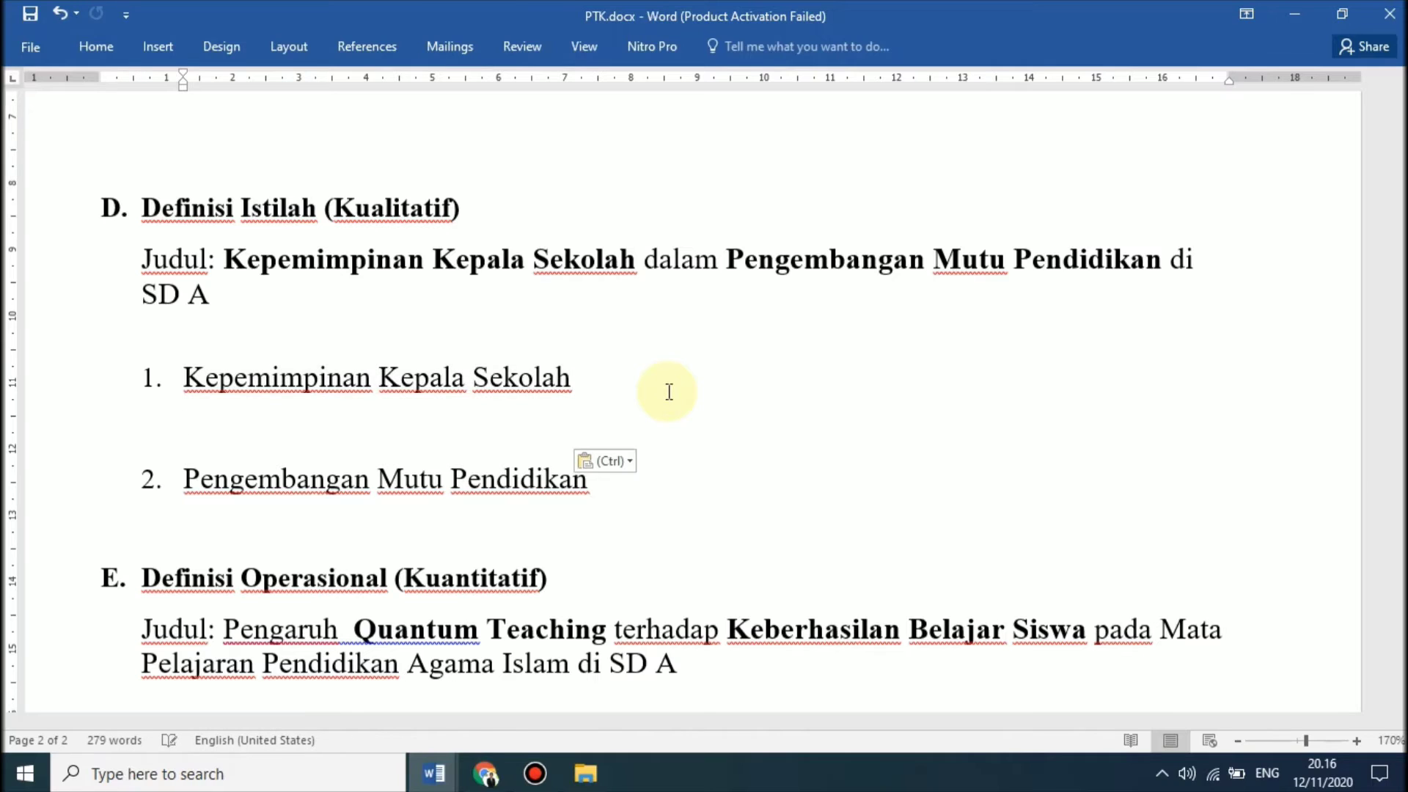
key("ctrl+v")
type("yang dimaksud dalam penelitian ni")
key("BackSpace")
key("BackSpace")
type("ini adalah....")
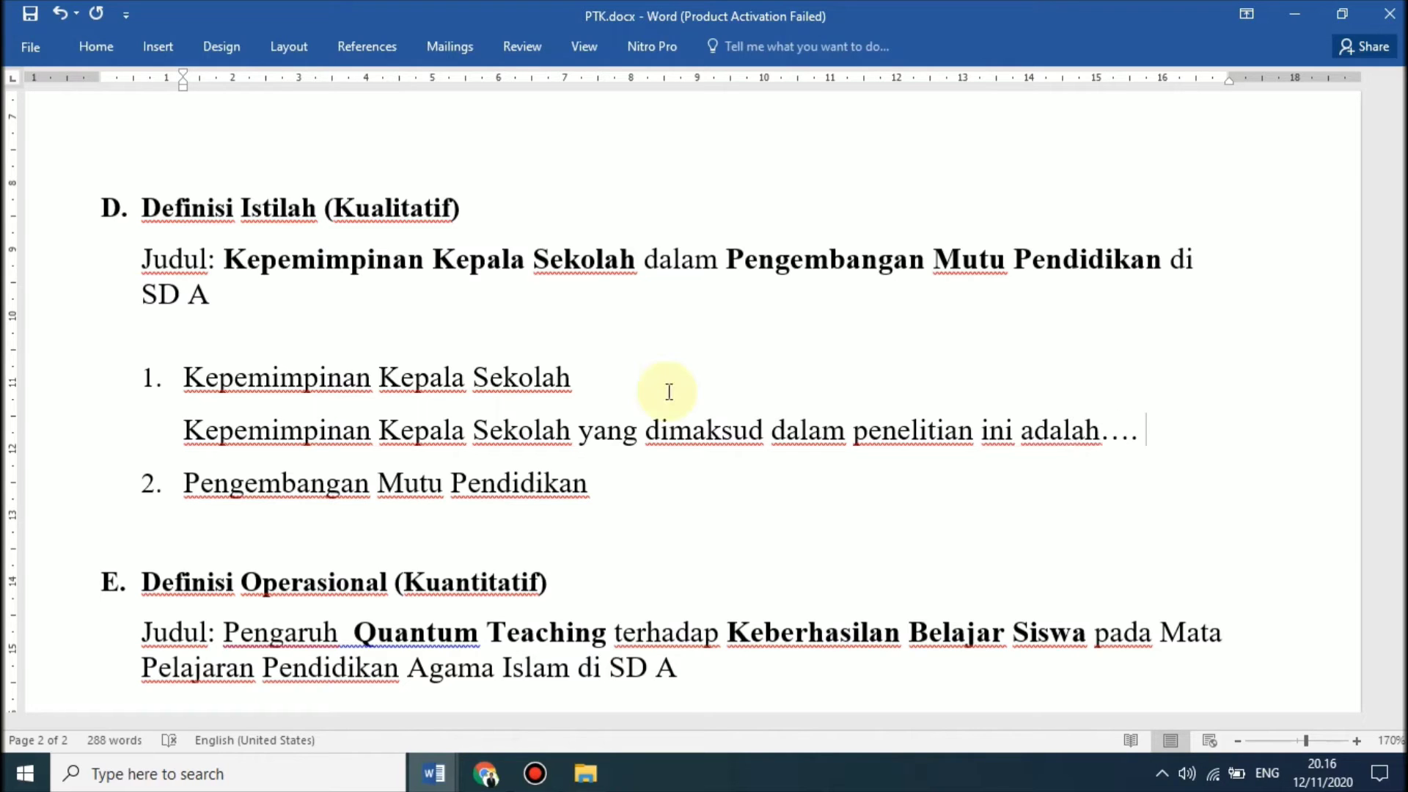
Start a new unnumbered line below the definition sentence with the words "Batasan dalam".
key("Return")
key("Up")
key("shift+End")
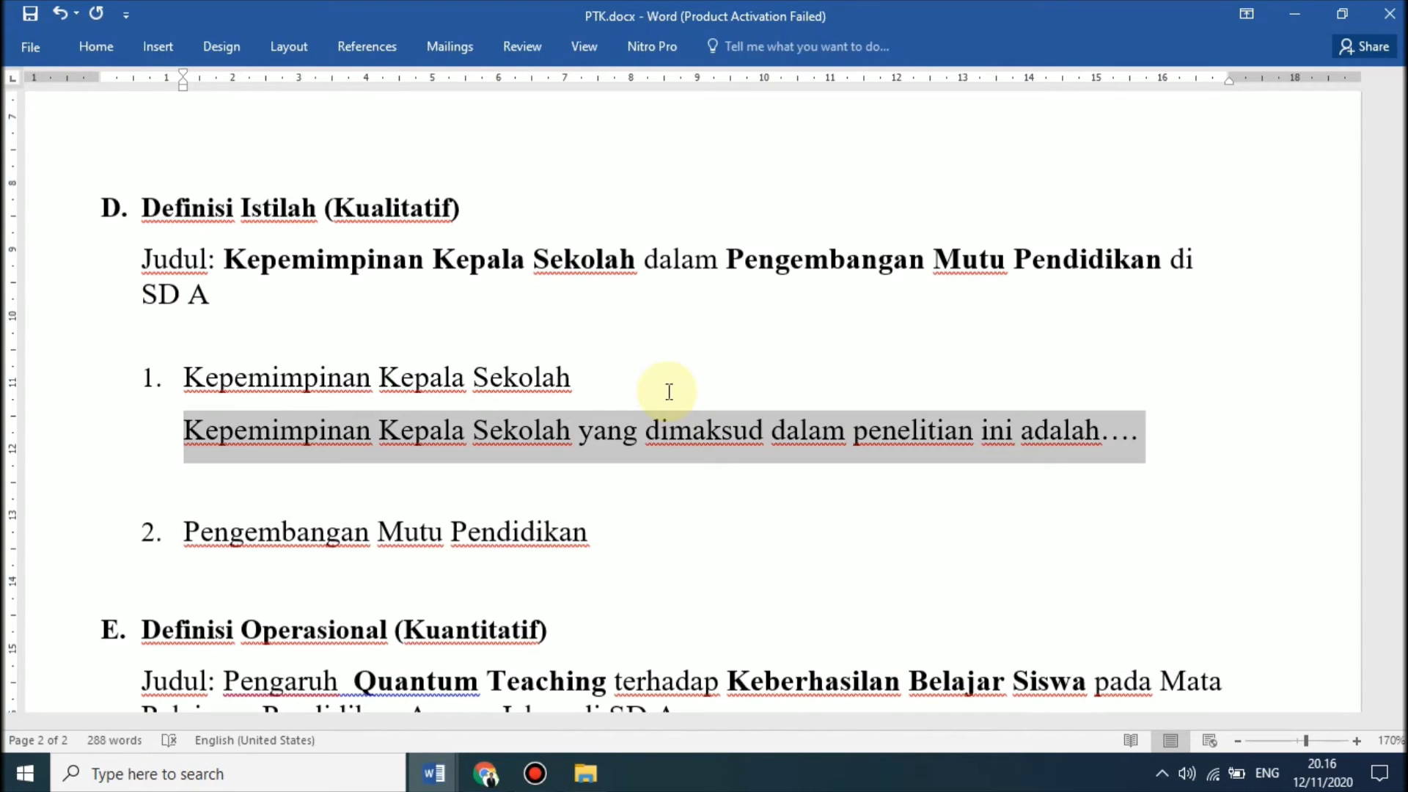
key("Down")
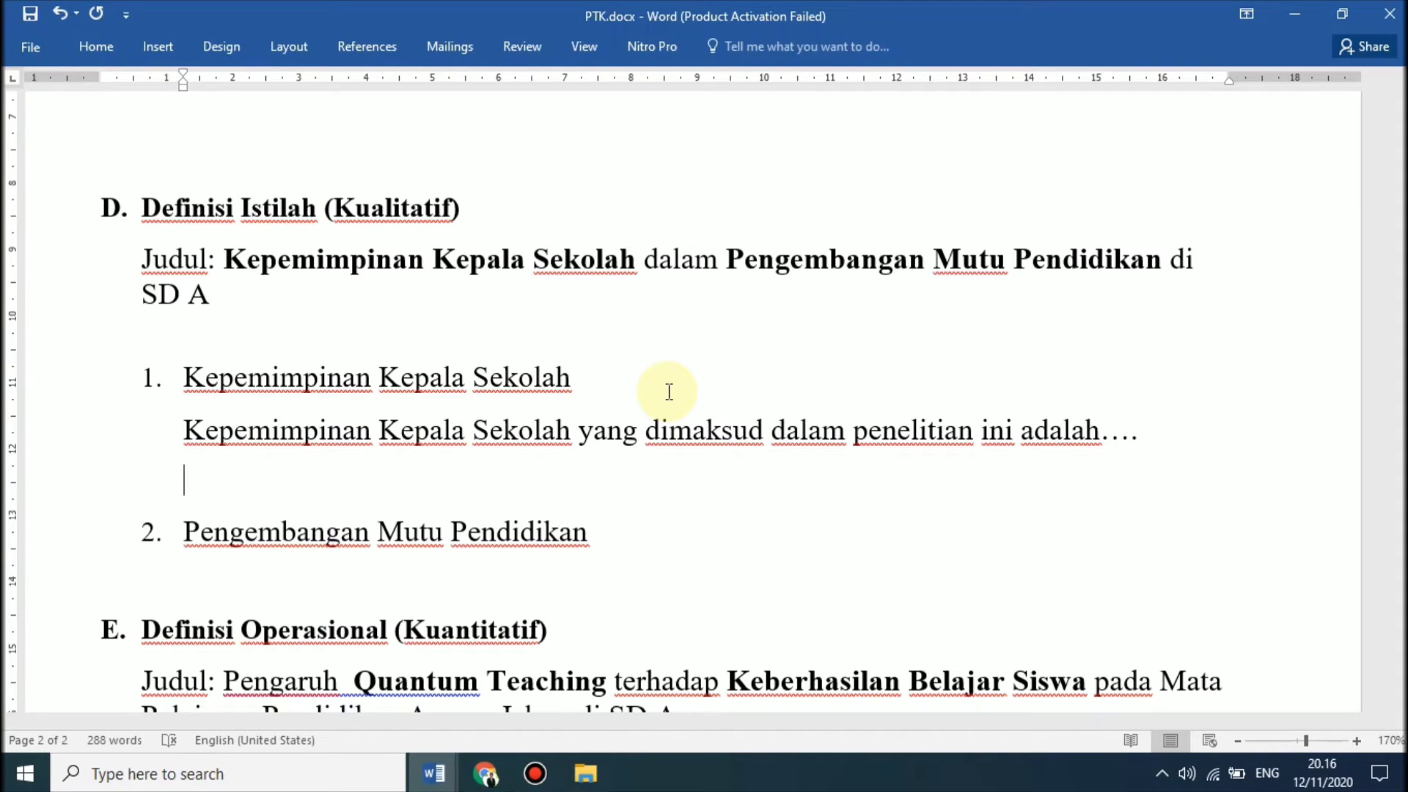
type("batasan")
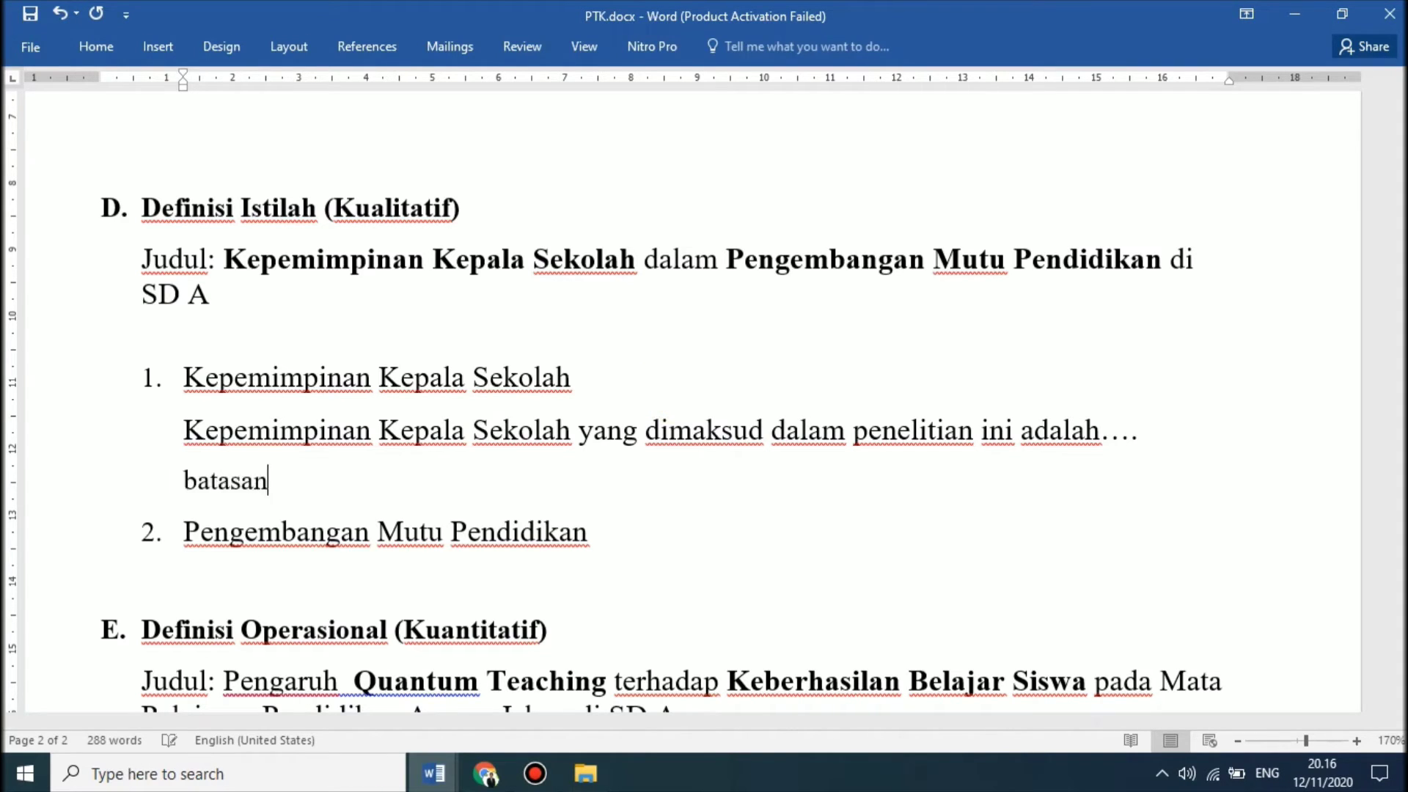
type(" dalam kepeme")
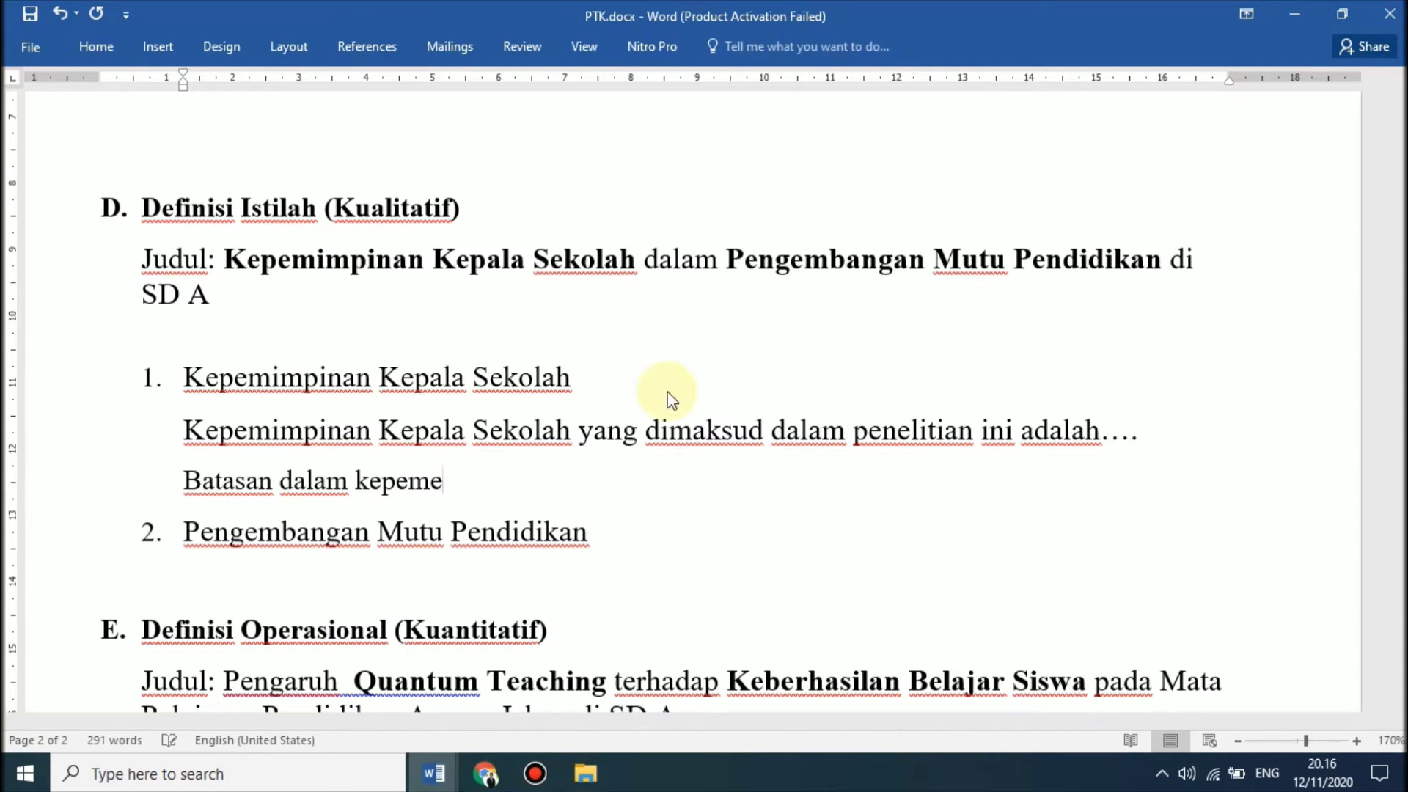
key("ctrl+shift+Left")
key("Left")
key("ctrl+shift+Right")
key("shift+Left")
key("BackSpace")
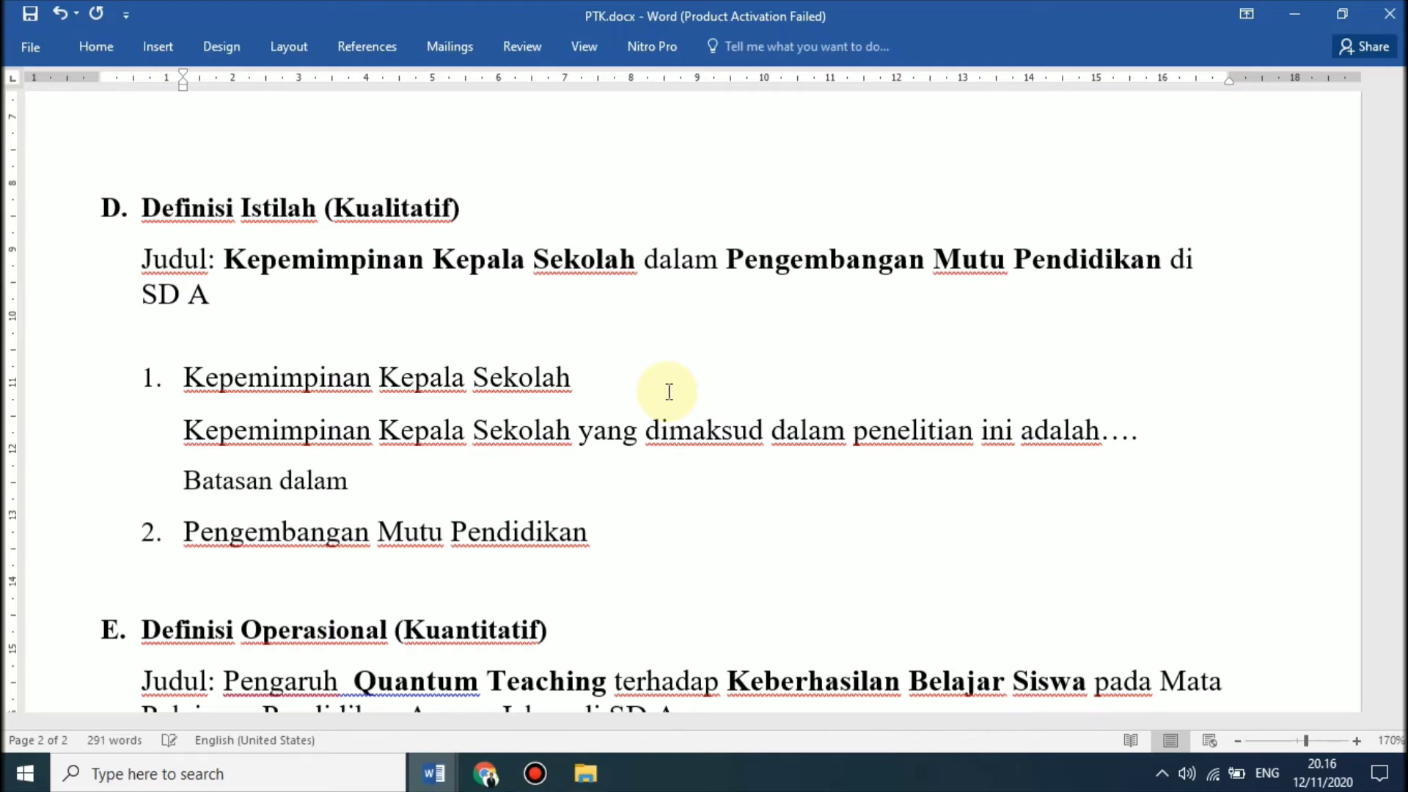
Copy "Kepemimpinan Kepala Sekolah" from the definition sentence to the end of the "Batasan dalam" line.
key("Home")
key("ctrl+shift+Right")
key("ctrl+shift+Right")
key("ctrl+shift+Right")
key("ctrl+c")
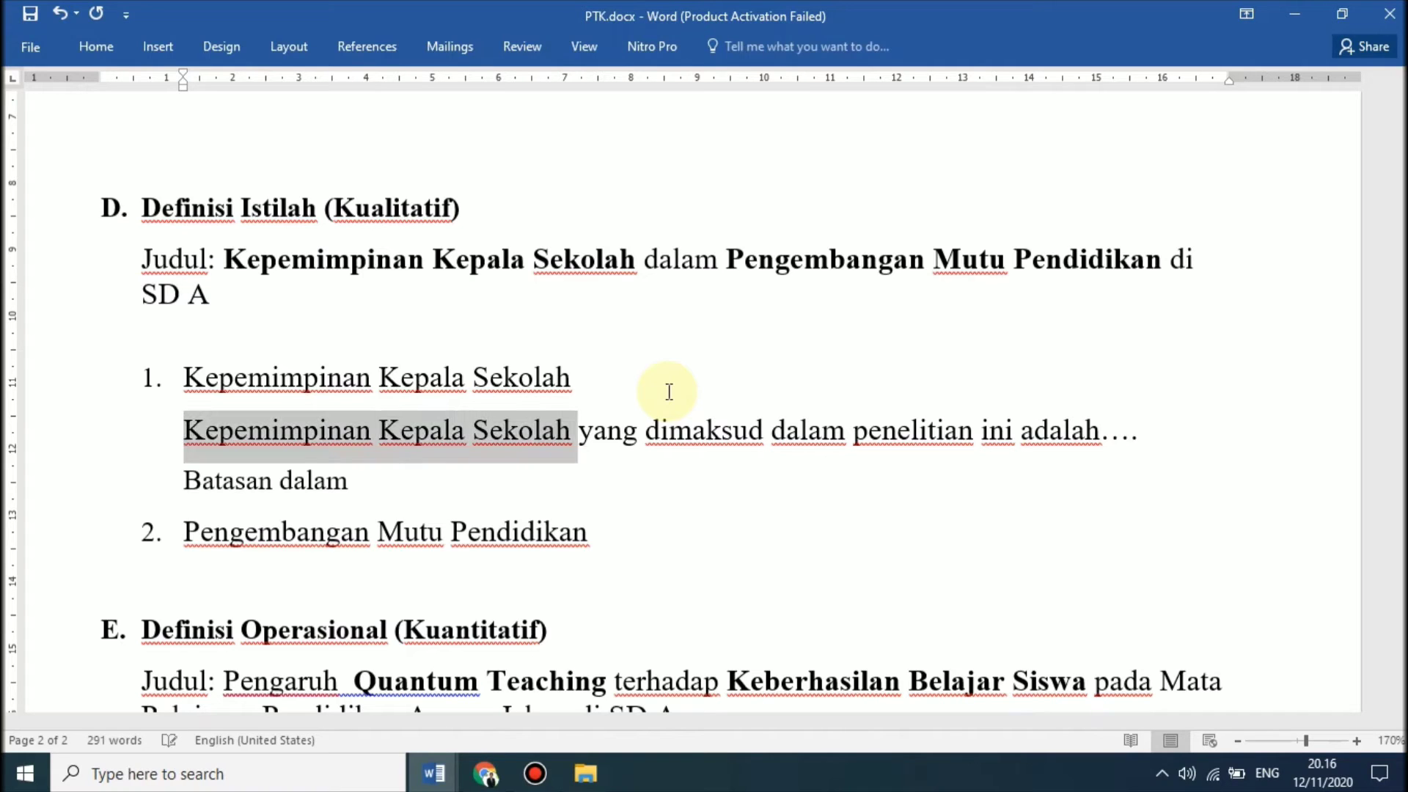
key("Down")
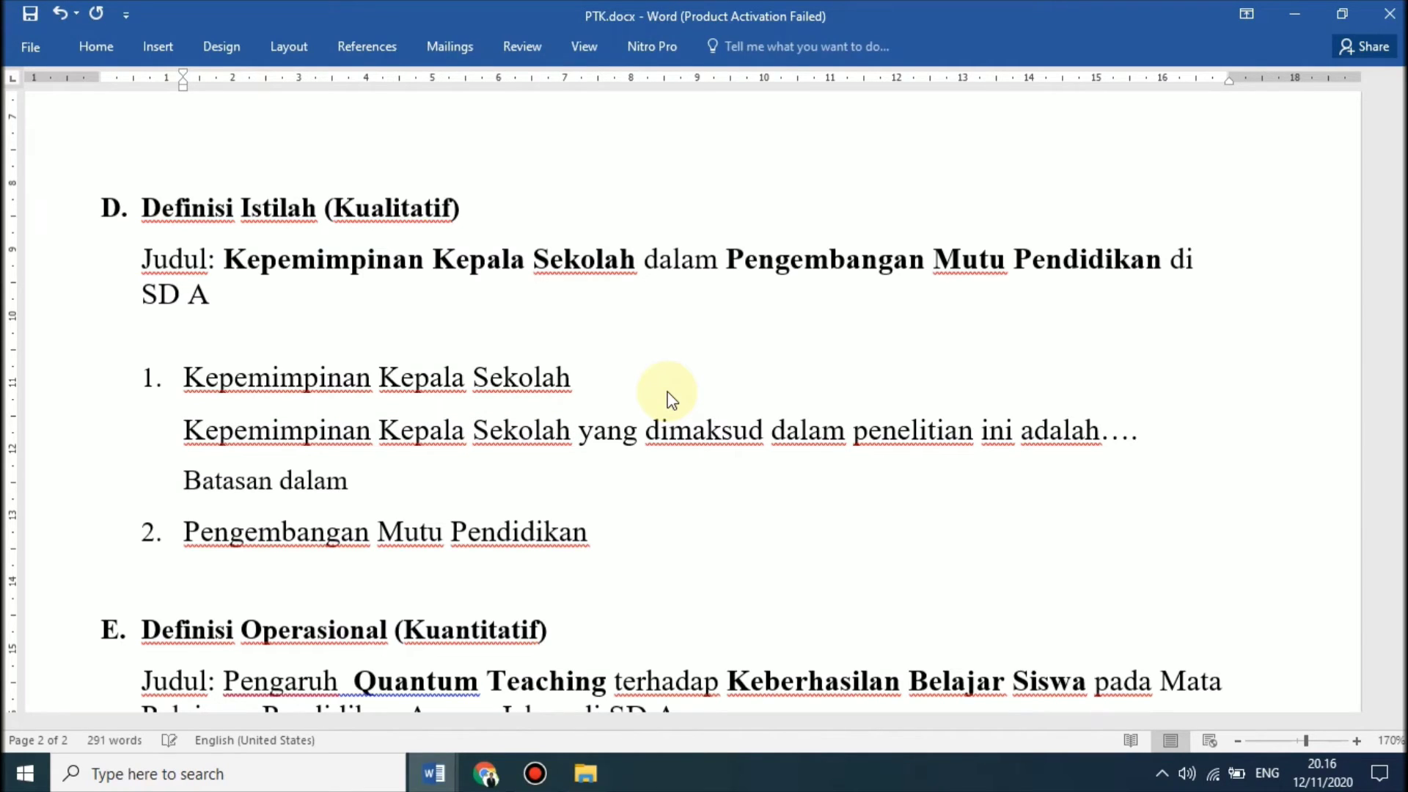
key("ctrl+v")
Continue the "Batasan dalam" sentence with "ini meliputi gaya otoriter," and begin the next style name.
type("ini meli")
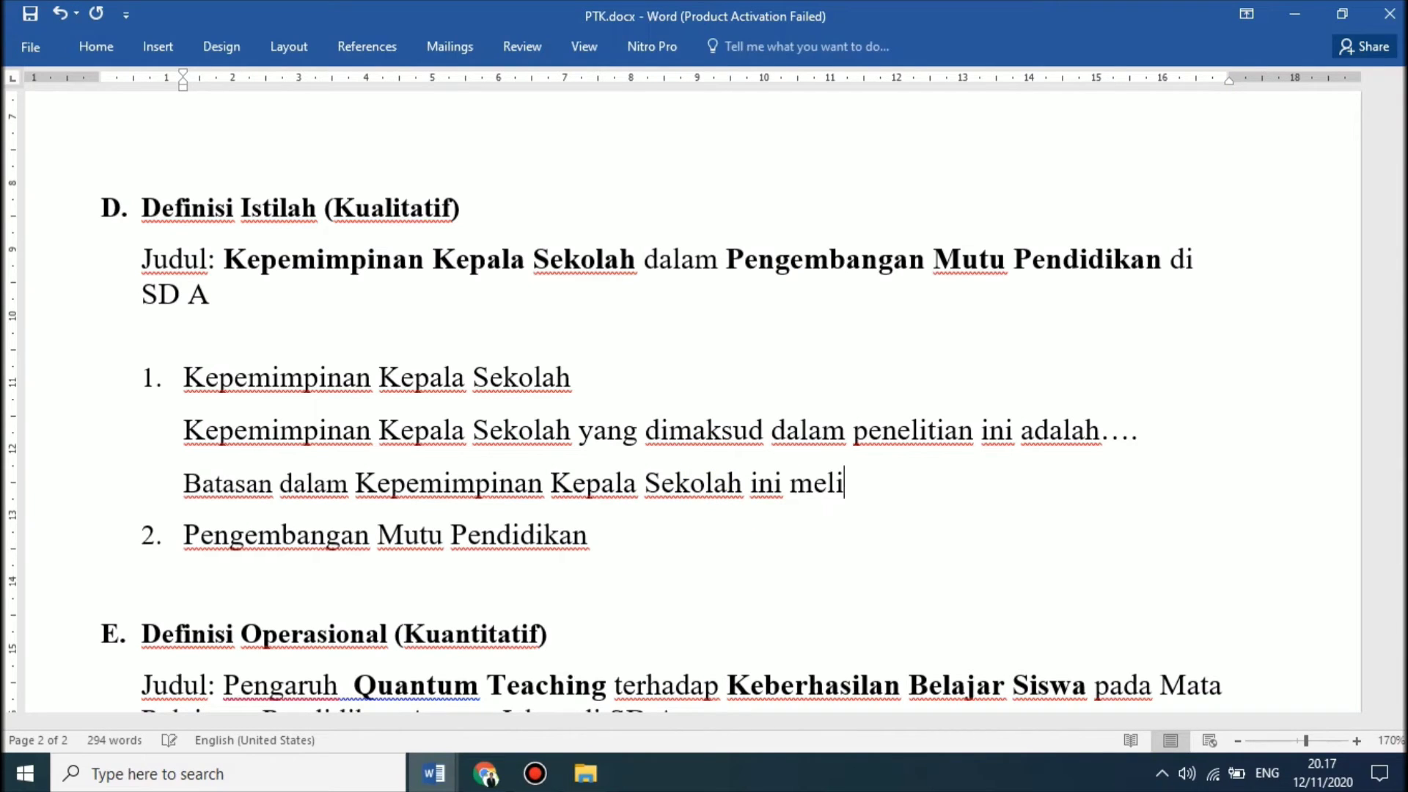
type("ptti gaya otoro")
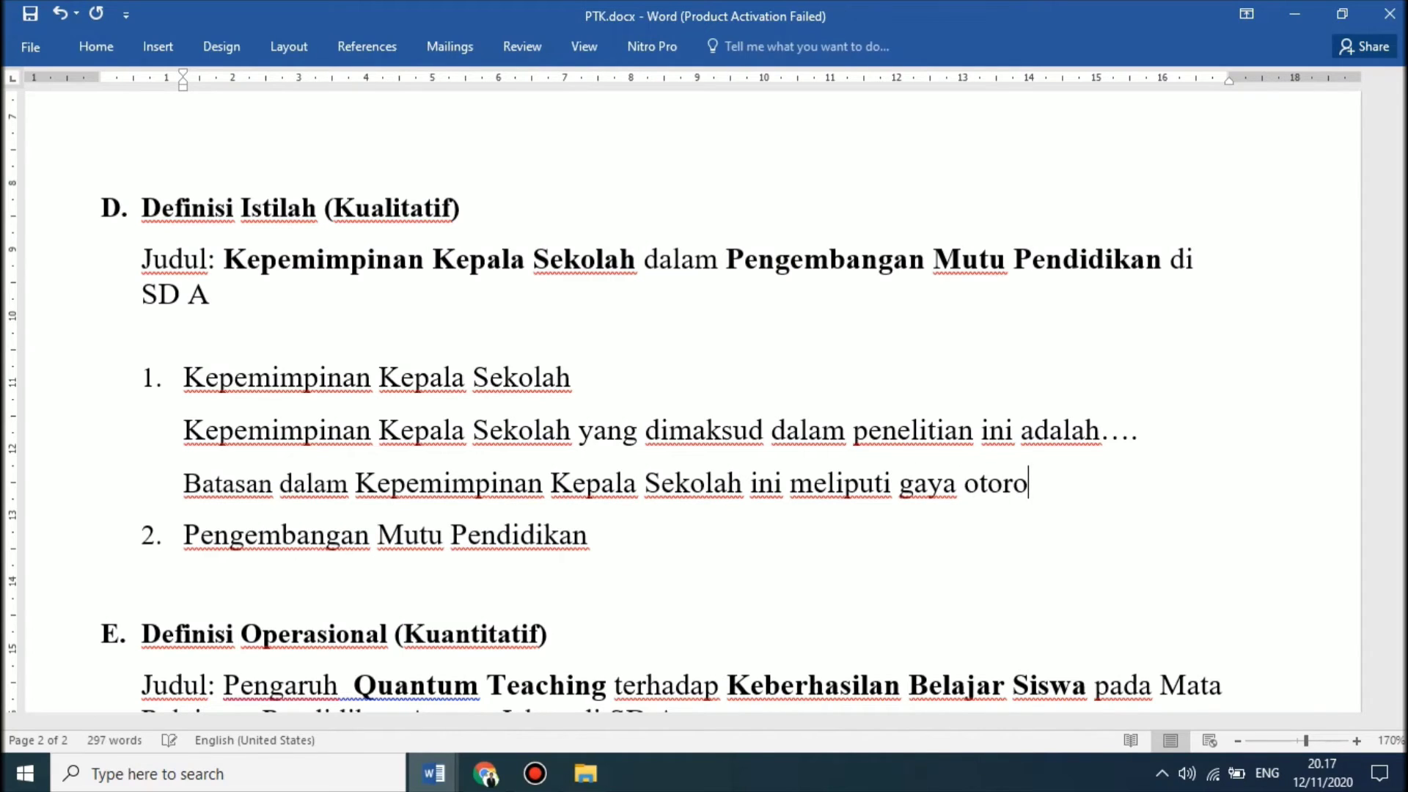
key("BackSpace")
type("iter, lezi")
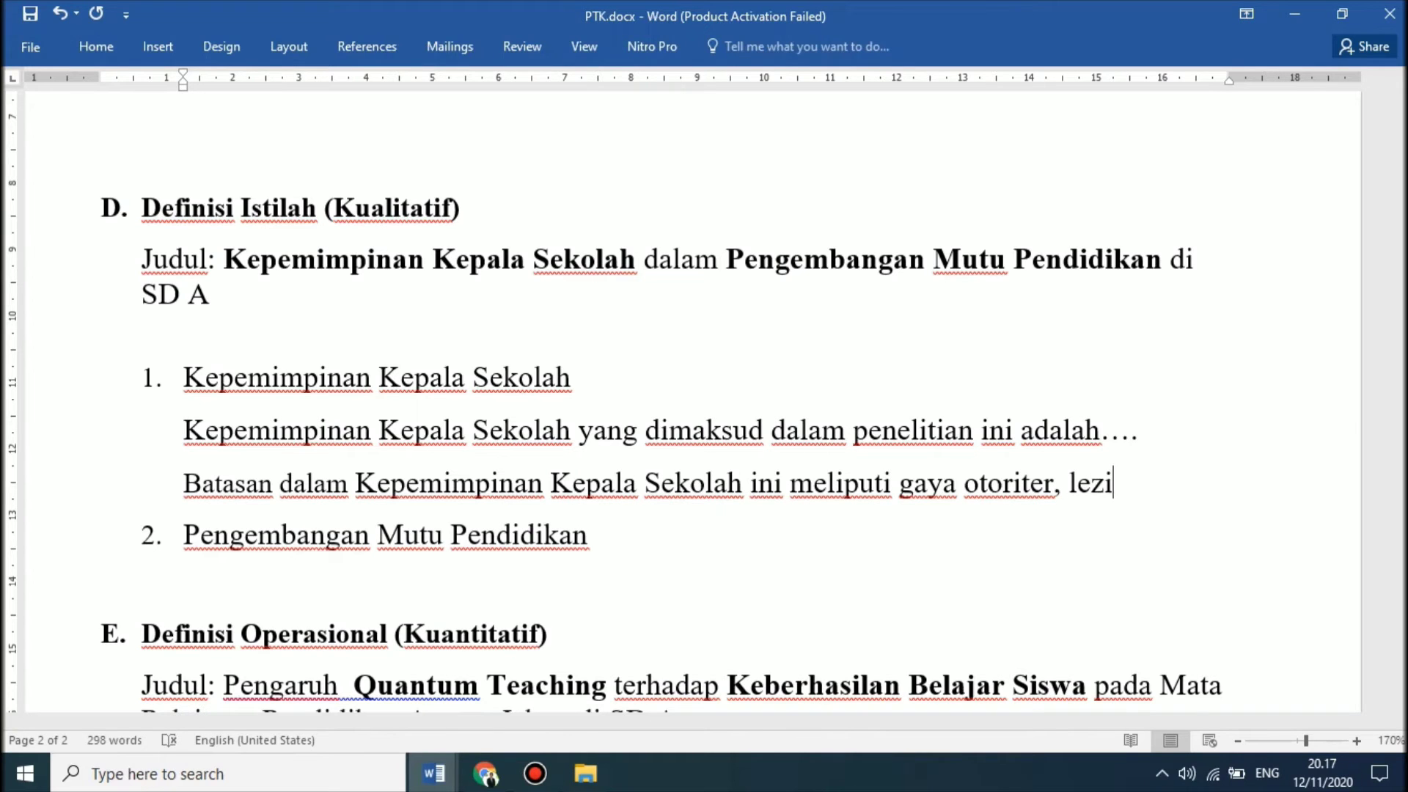
Replace the unfinished word "lezi" with "Laissezfaire" copied from the Sub Variabel column of the KUALITATIF.rtf matrix.
key("alt+Tab")
key("alt+Tab")
key("alt+Tab")
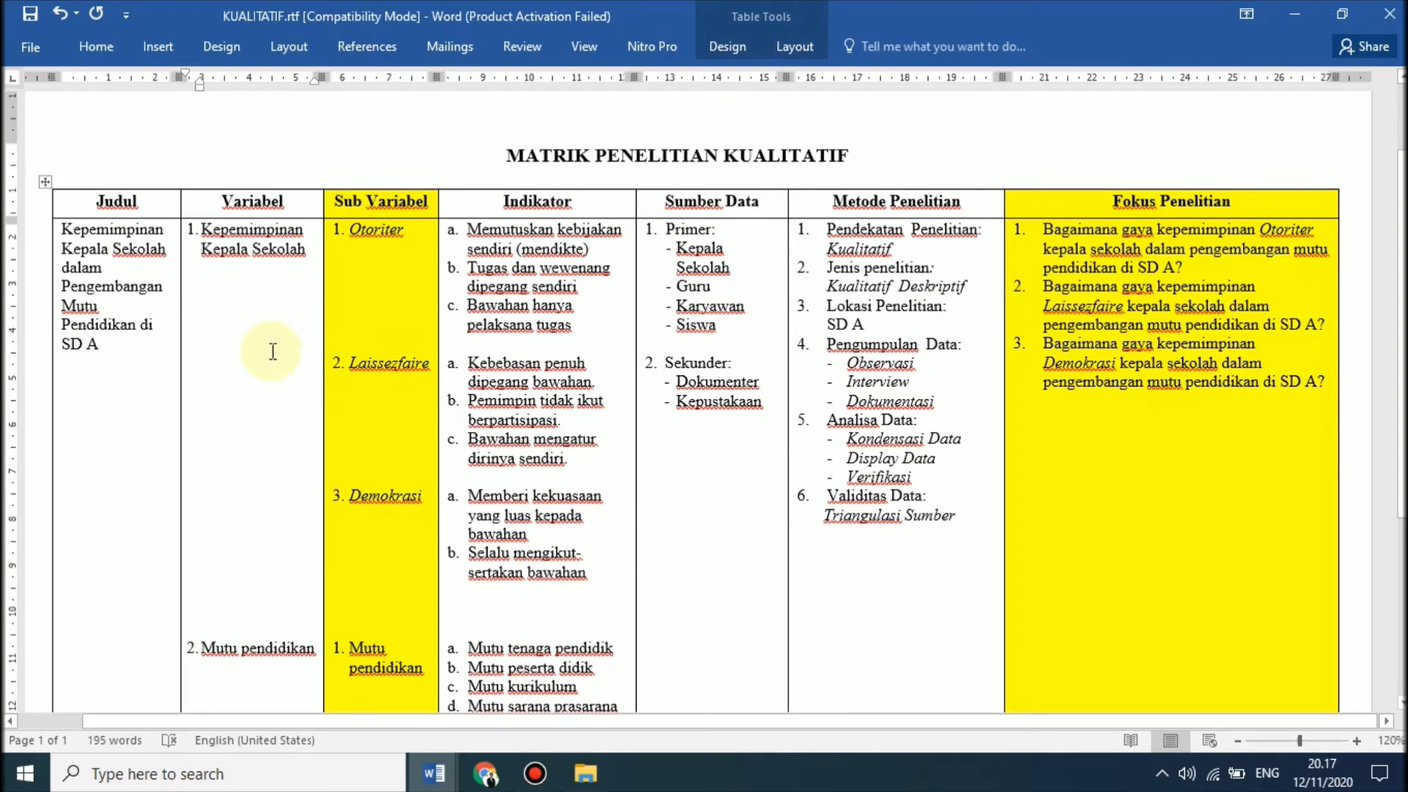
left_click(362, 363)
double_click(362, 364)
key("ctrl+c")
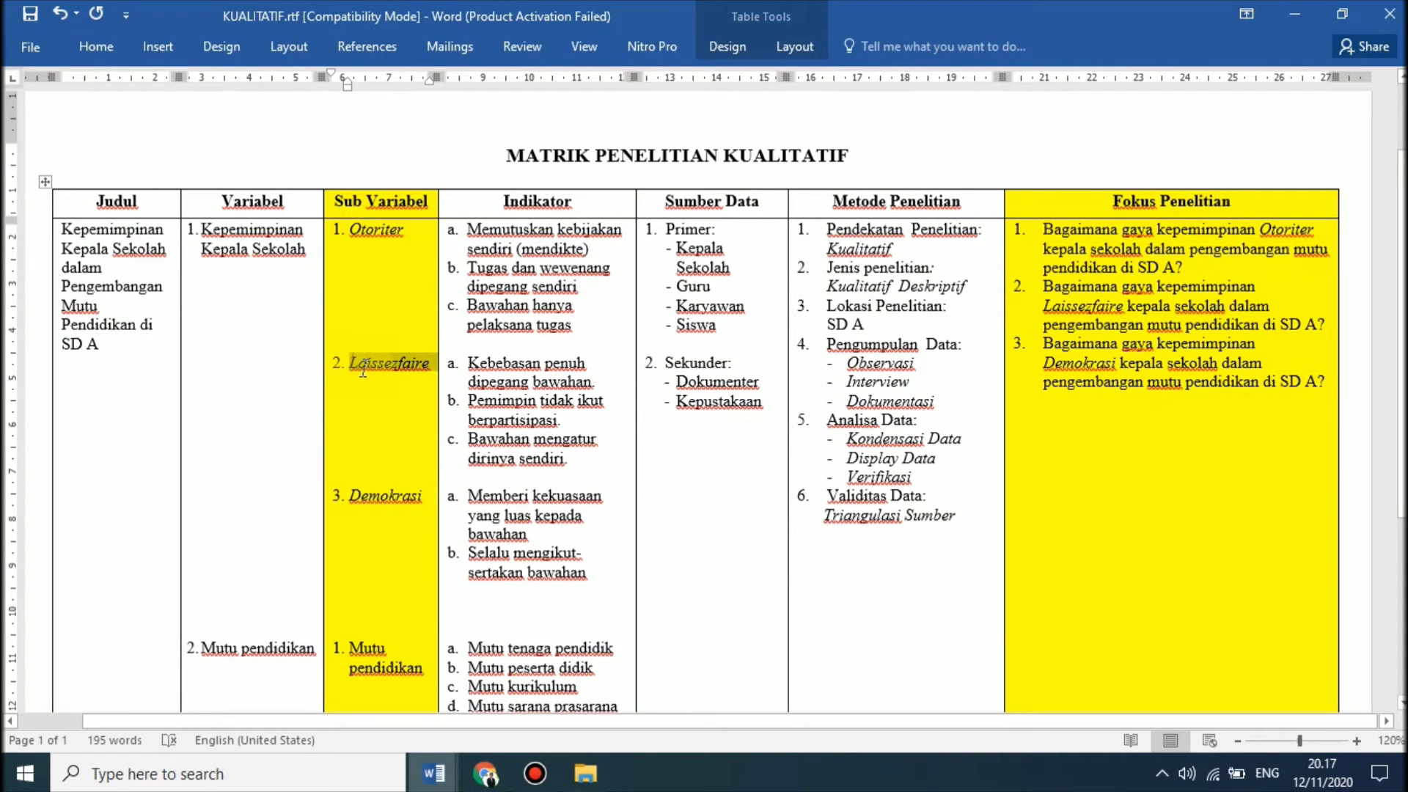
key("alt+Tab")
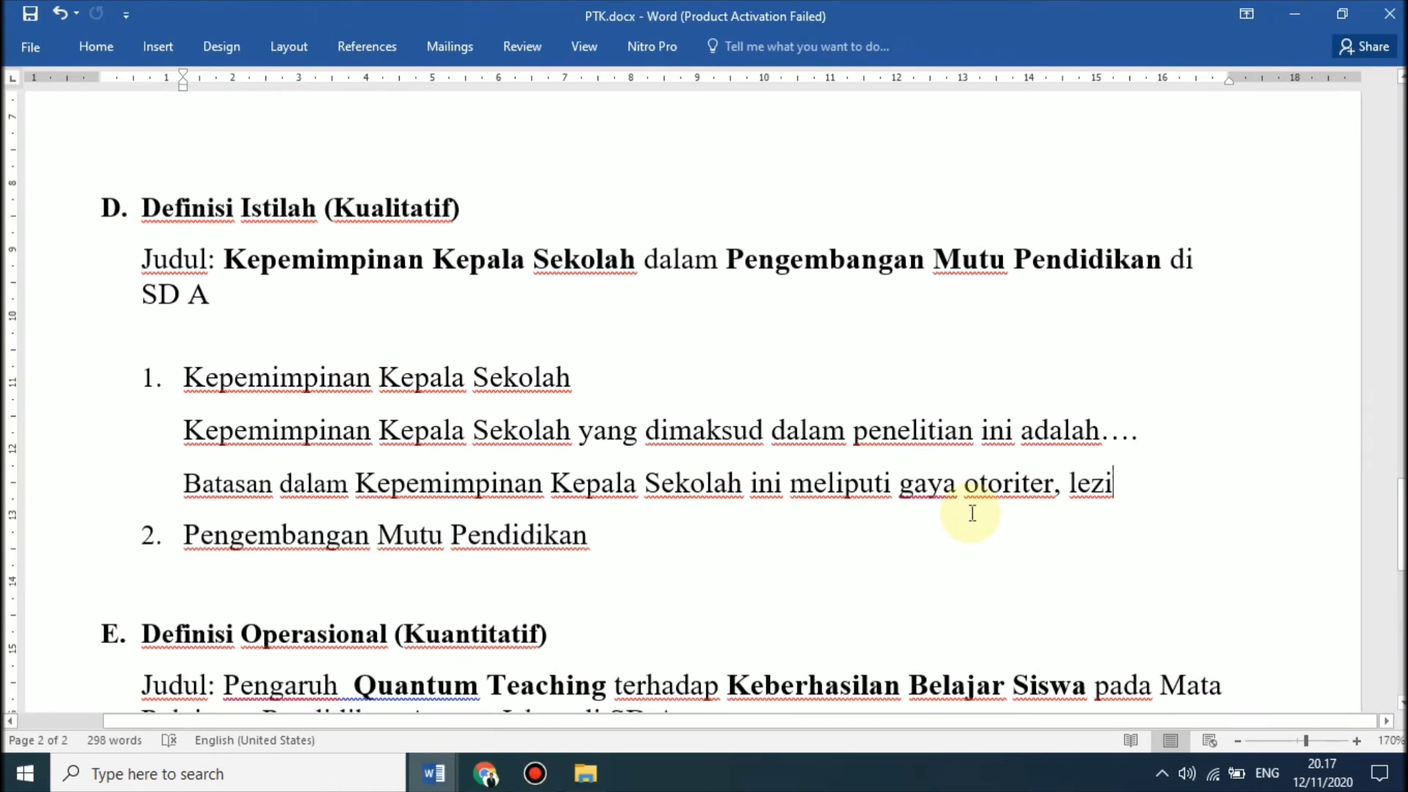
key("ctrl+shift+Left")
key("ctrl+v")
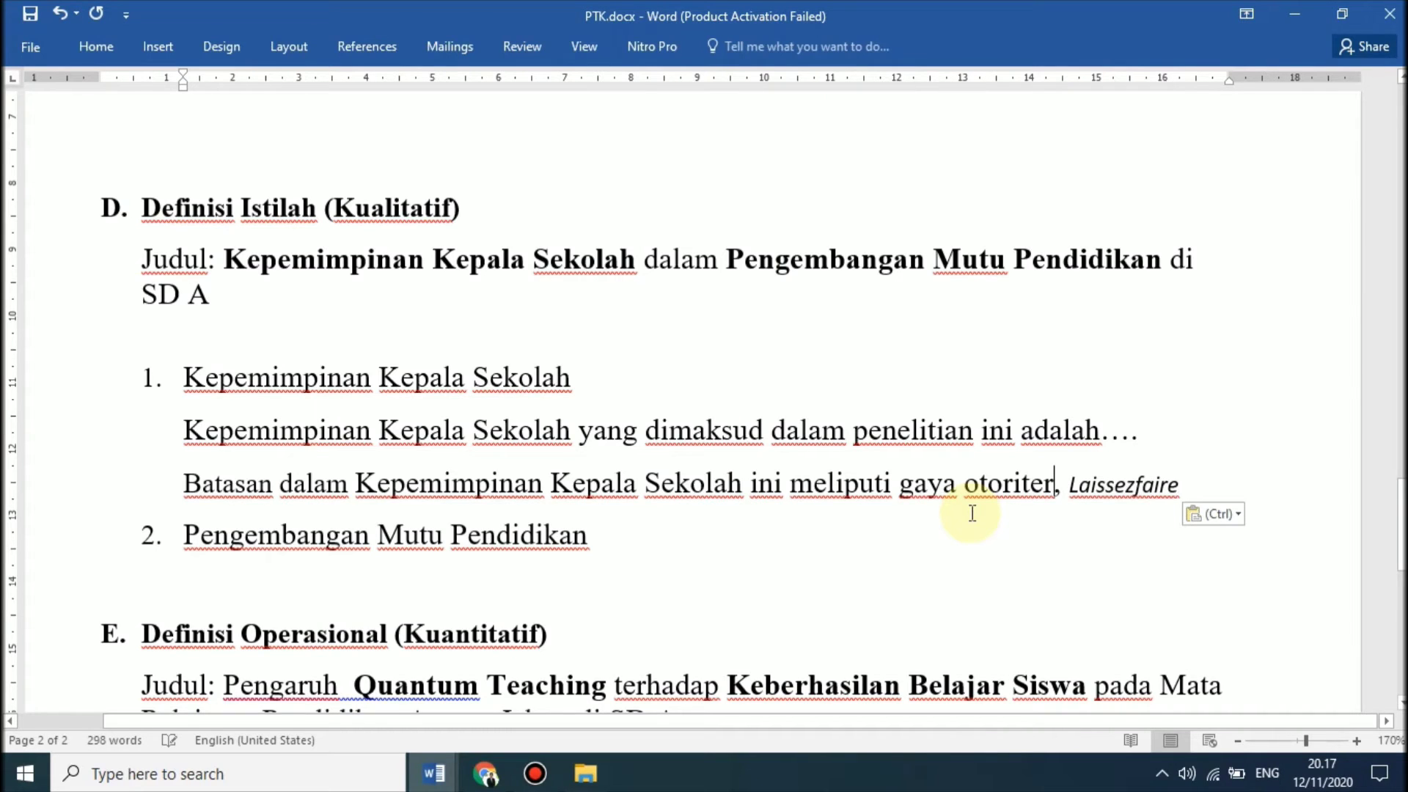
Italicize "otoriter" in the limitation sentence and apply its formatting to "Laissezfaire".
double_click(971, 513)
key("ctrl+i")
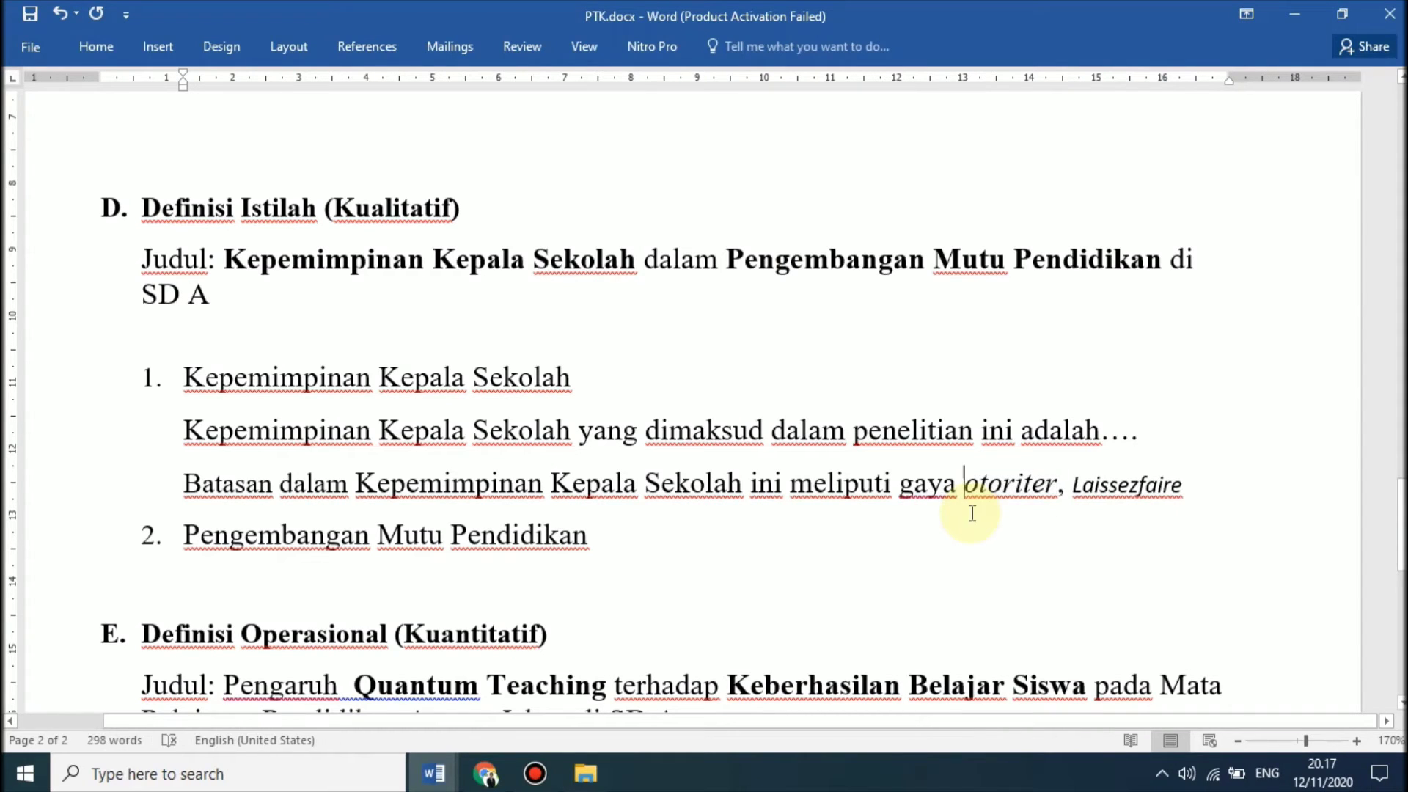
key("ctrl+shift+c")
key("ctrl+Right")
key("shift+End")
key("ctrl+shift+v")
Continue the limitation sentence in PTK.docx with ", dan" and add "Demokrasi" copied from the Sub Variabel column of the KUALITATIF.rtf matrix.
key("End")
type(", dan")
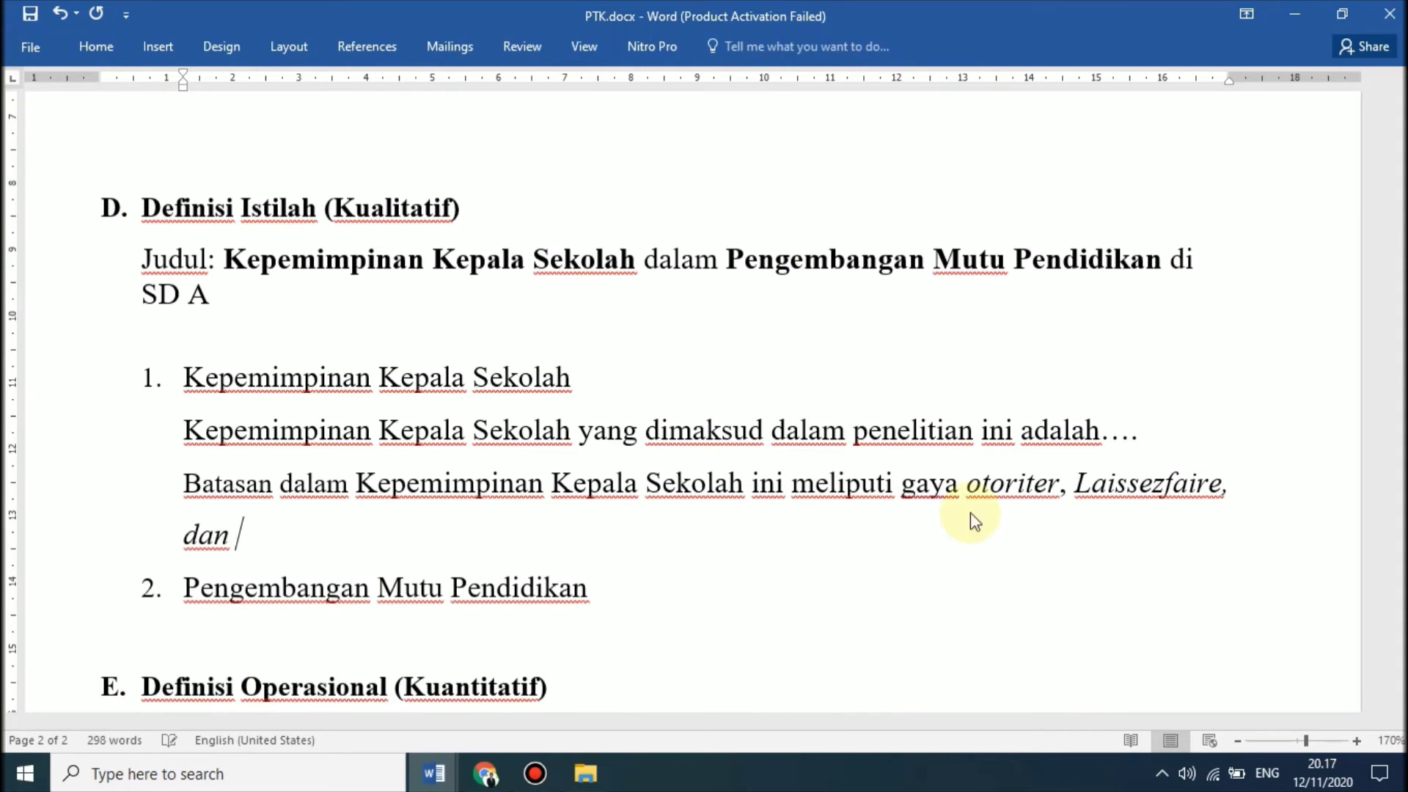
key("alt+Tab")
key("Down")
key("Down")
key("Down")
key("Down")
key("Down")
key("Down")
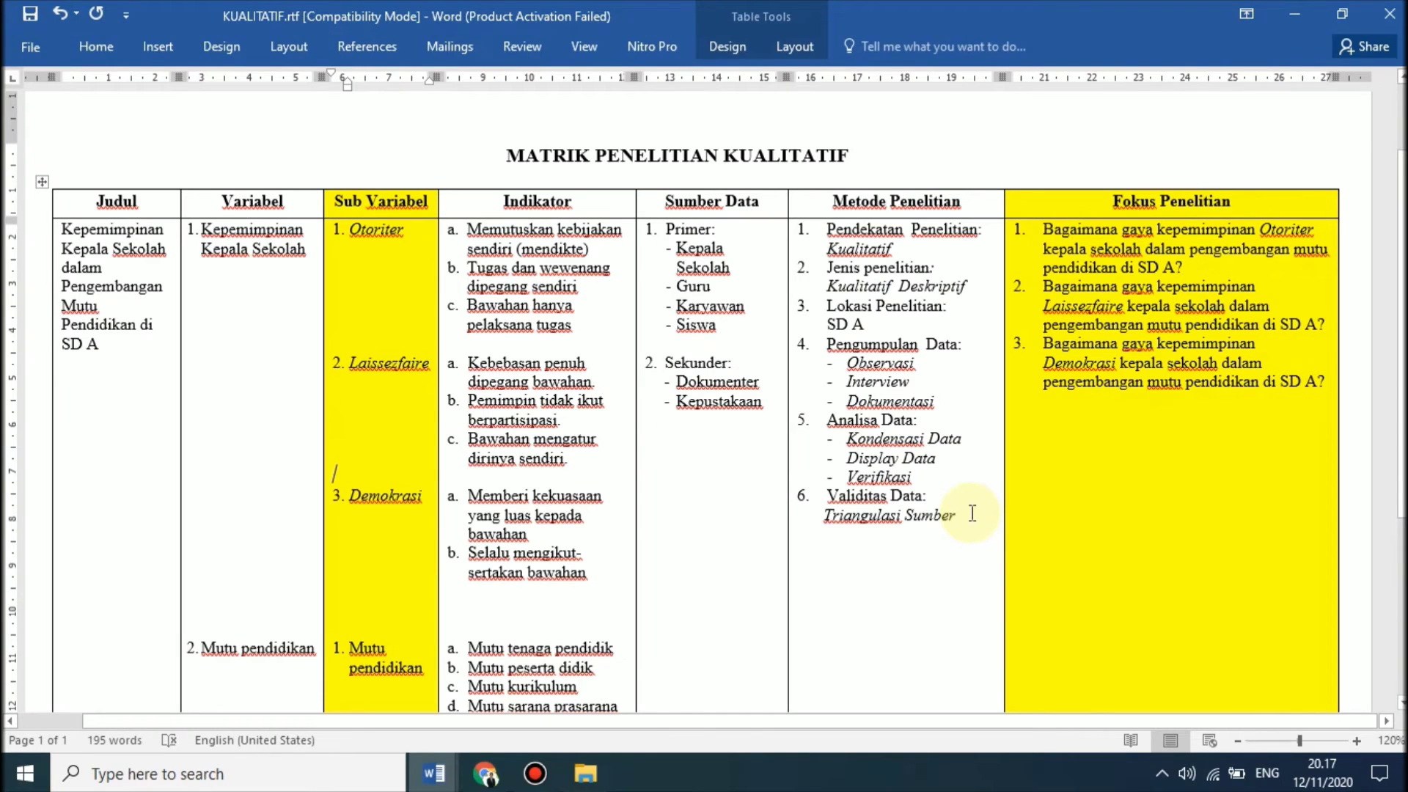
key("shift+Up")
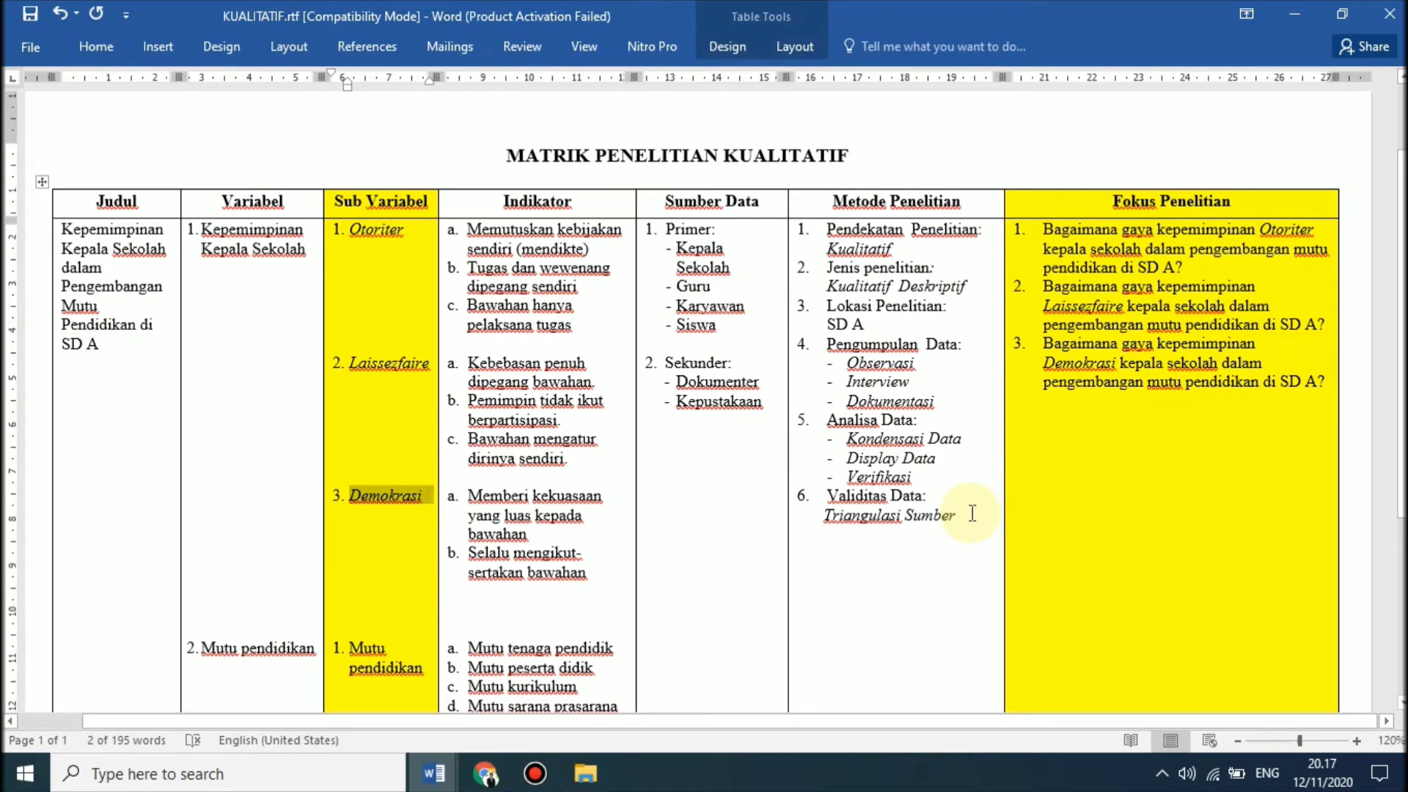
key("ctrl+c")
key("alt+Tab")
key("ctrl+v")
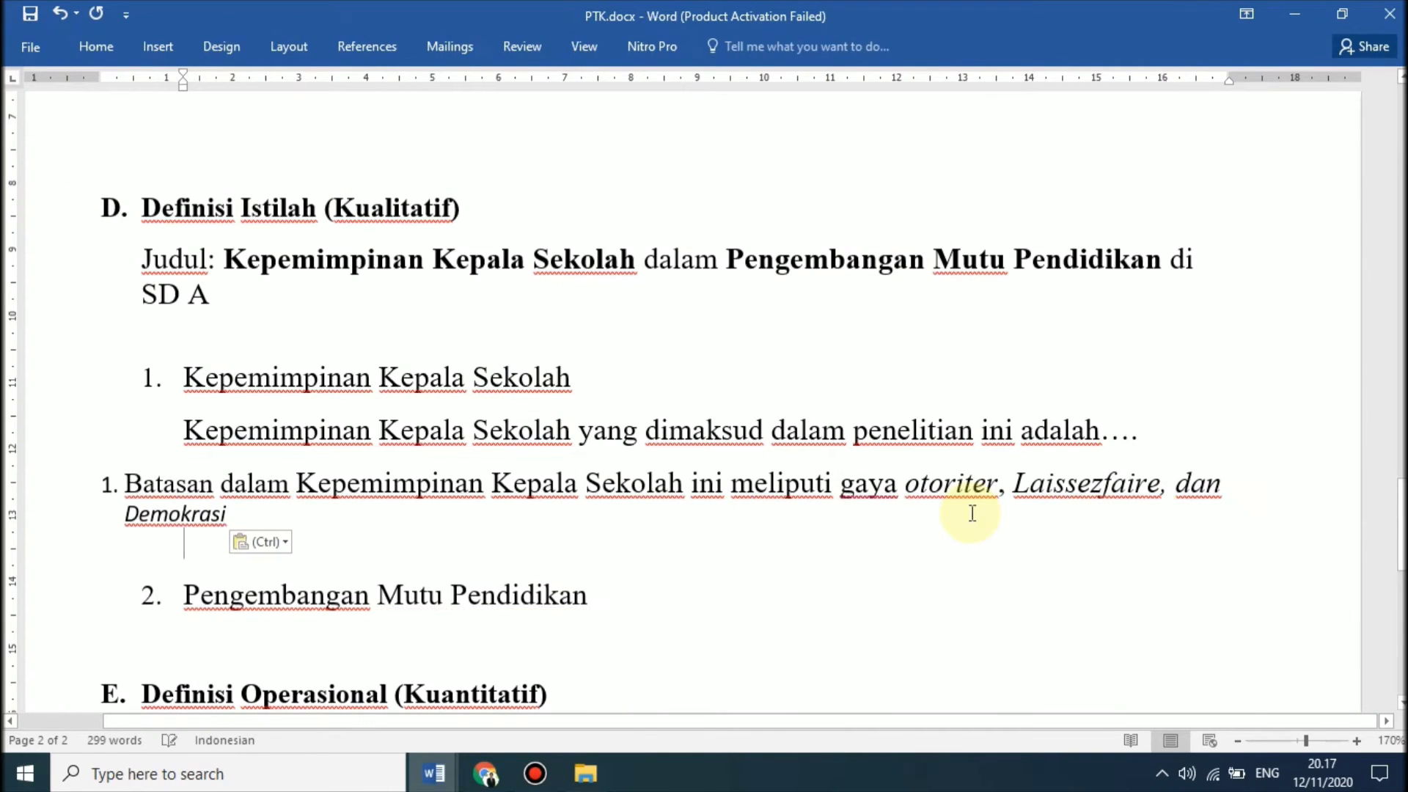
Match the limitation paragraph's formatting to the definition line above it and end its sentence with a period.
key("Up")
key("shift+Down")
key("shift+Down")
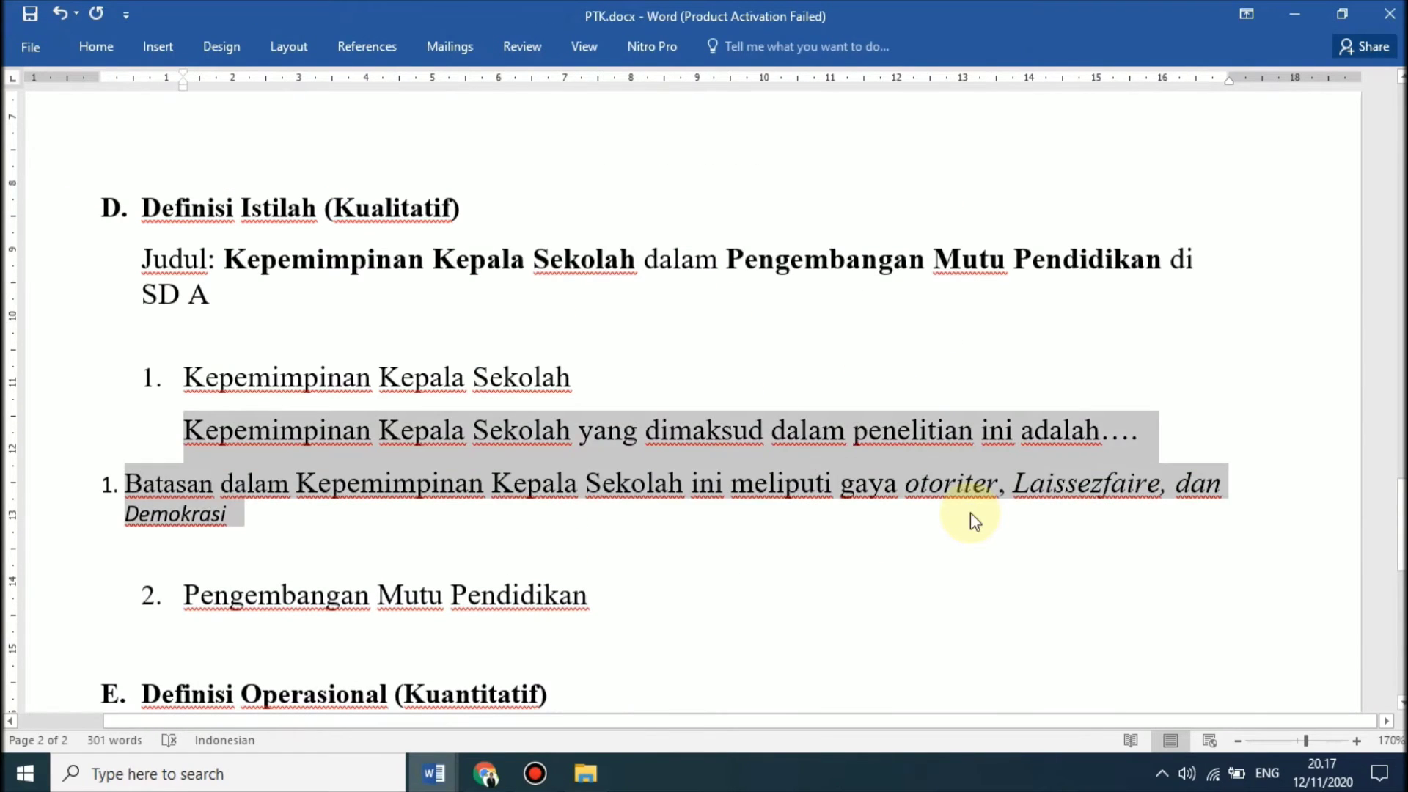
key("ctrl+shift+n")
key("Right")
type(".")
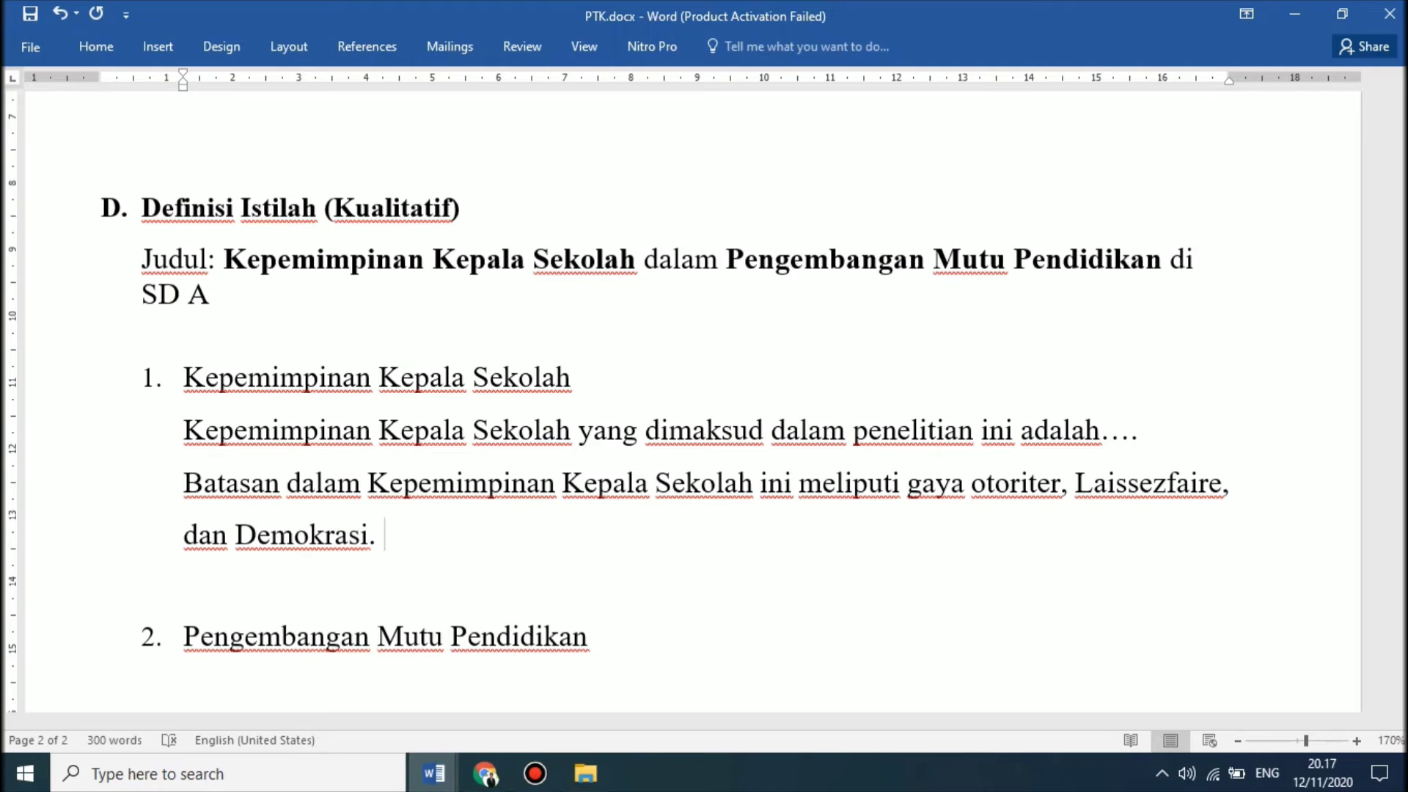
Copy the three Otoriter indicators from the Indikator column of the KUALITATIF.rtf matrix.
key("alt+Tab")
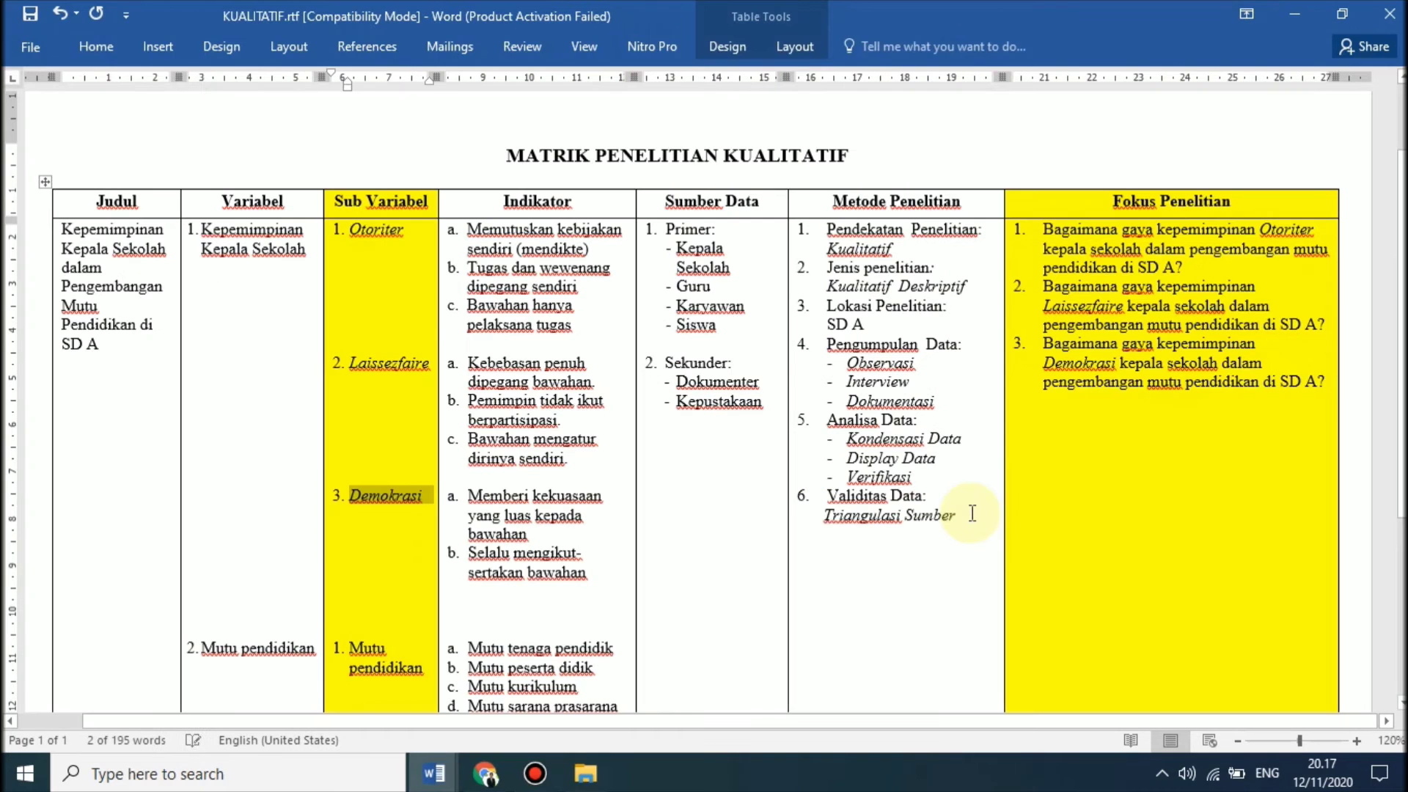
left_click(511, 234)
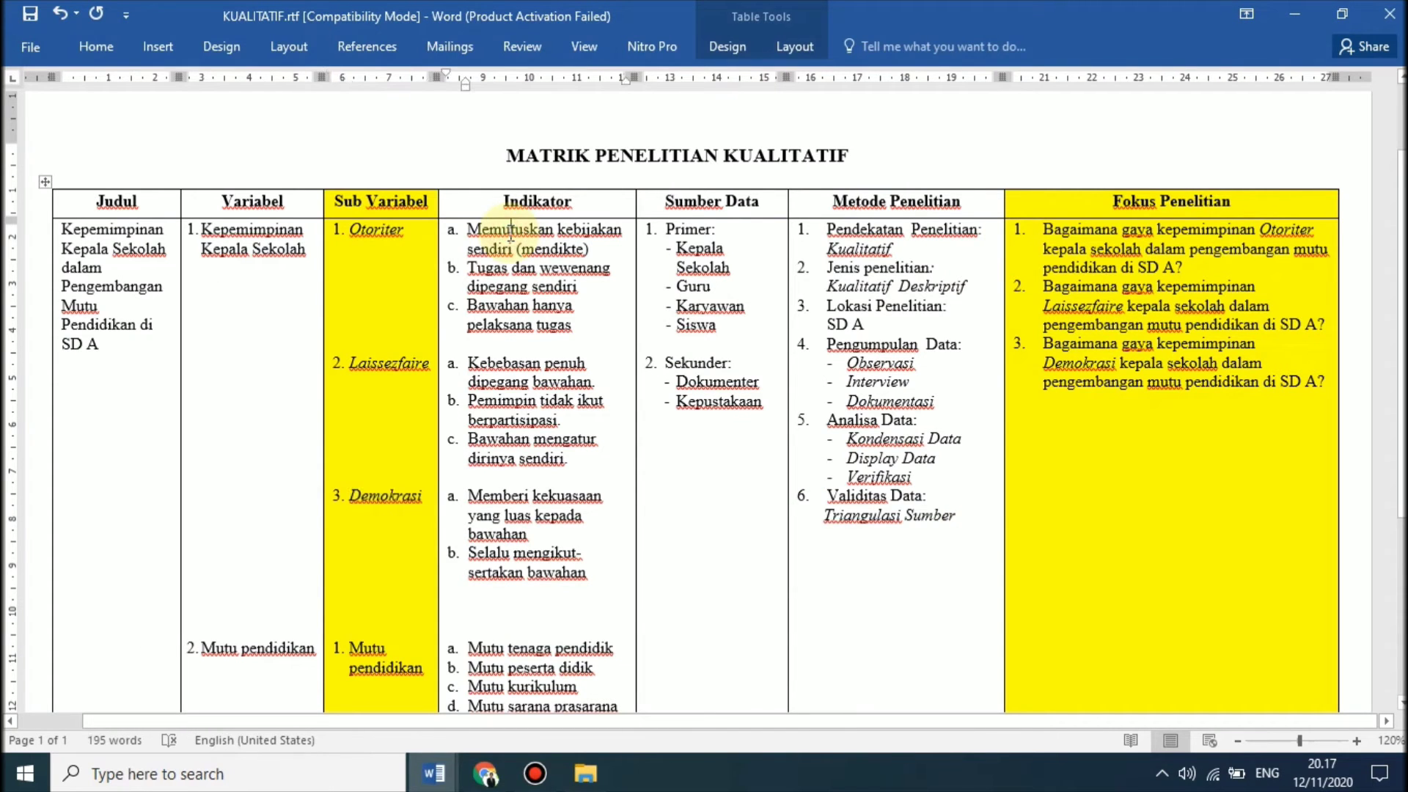
triple_click(511, 233)
key("ctrl+shift+Down")
key("ctrl+shift+Down")
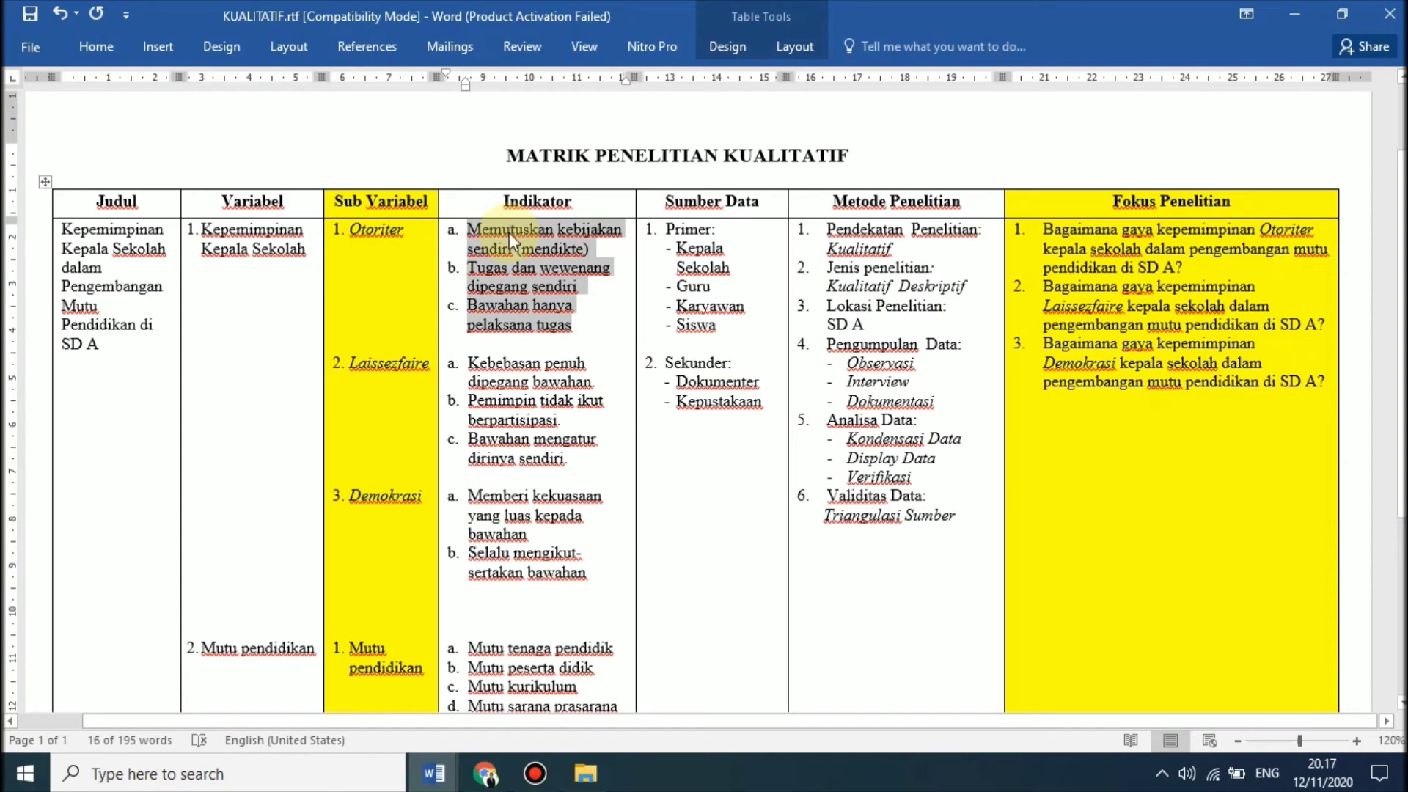
key("alt+Tab")
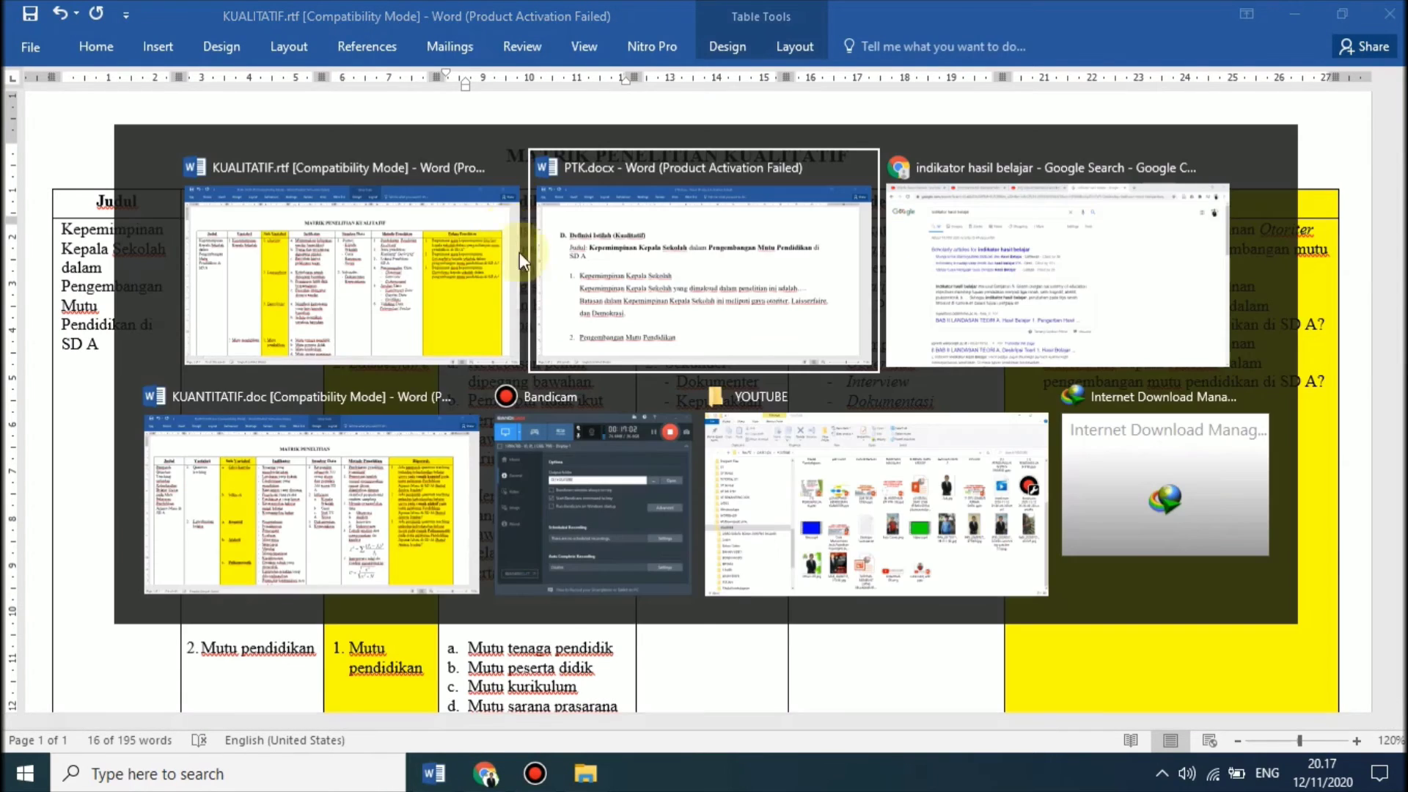
Begin a new sentence with "Gaya otoriter" after "Demokrasi." in the PTK.docx limitation paragraph.
left_click(471, 540)
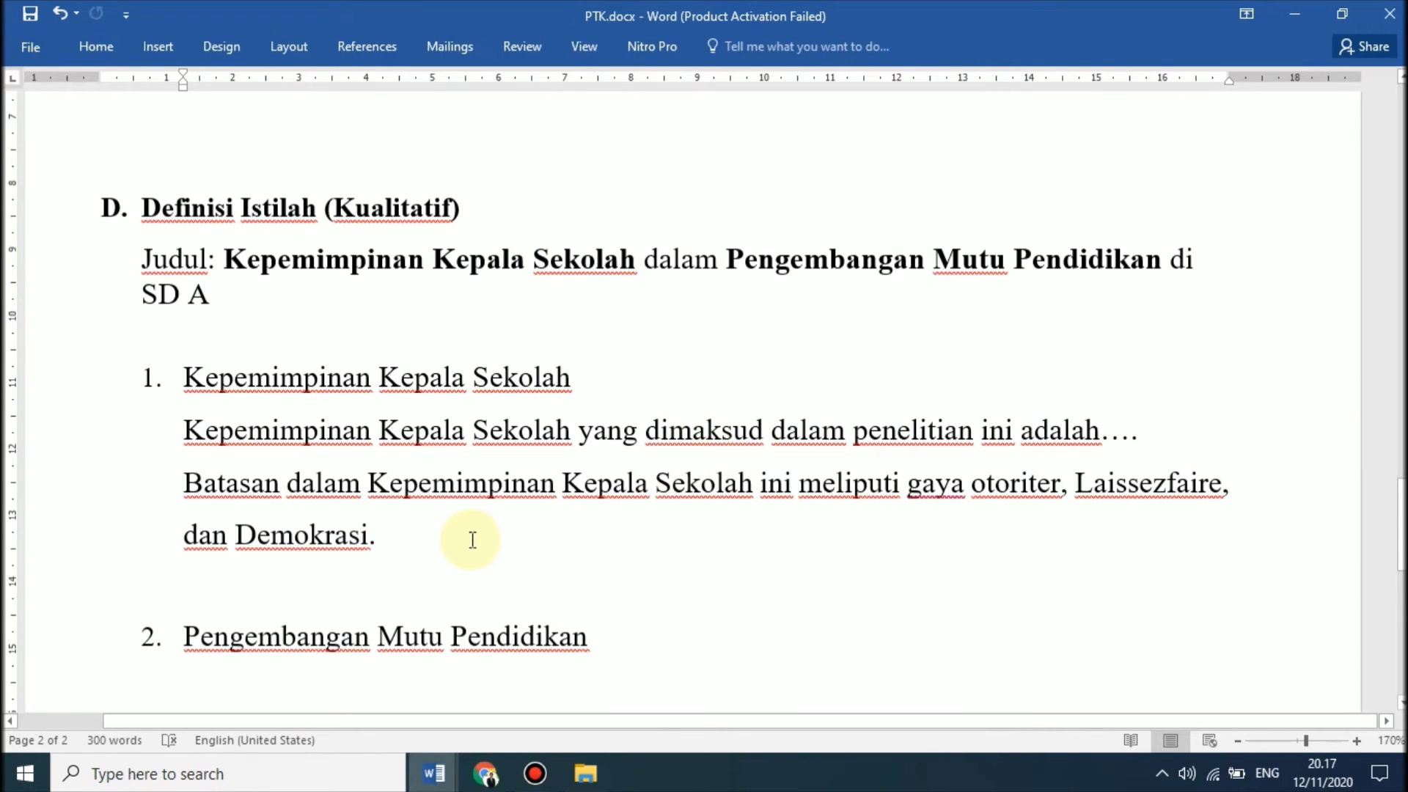
type("o")
key("BackSpace")
type("gaya otoriter ")
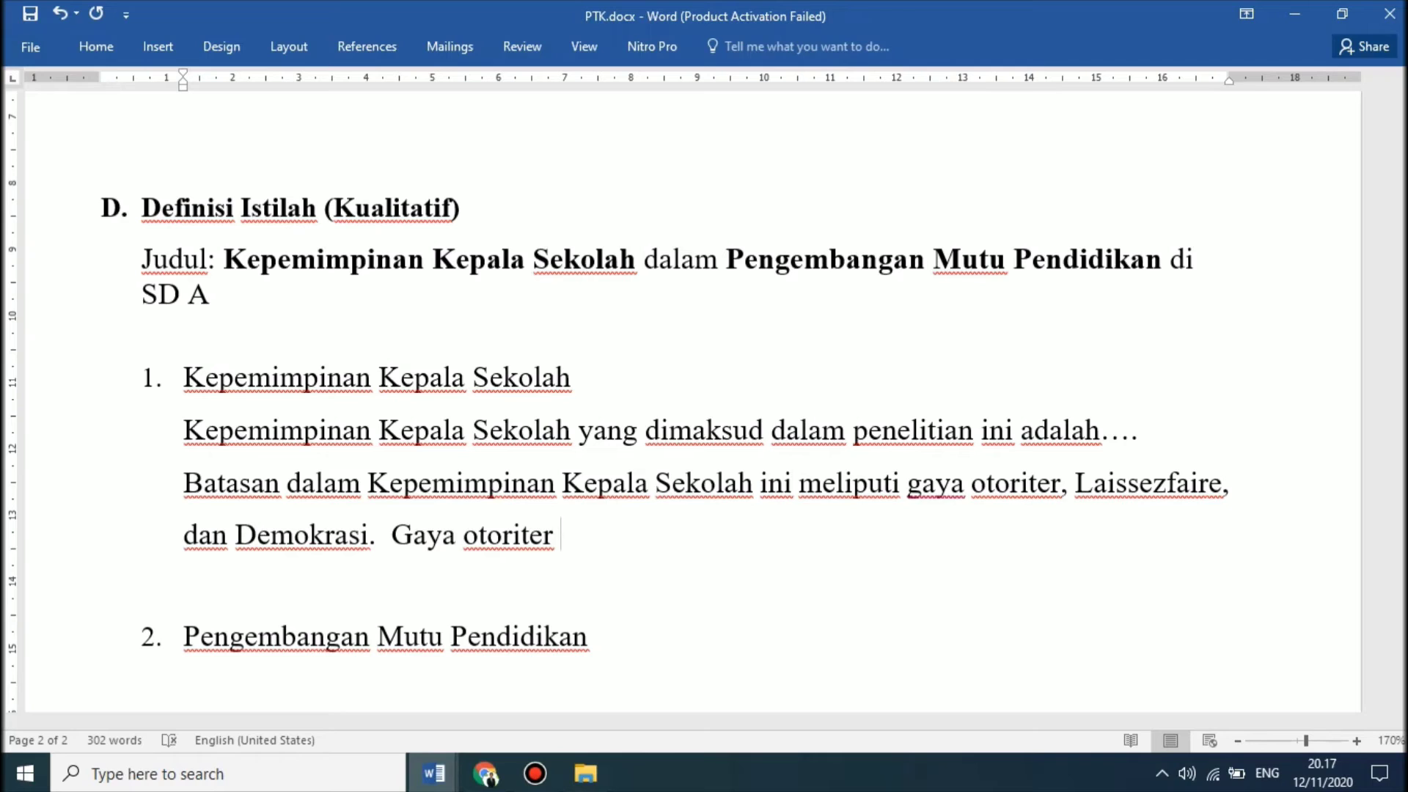
type("yang di")
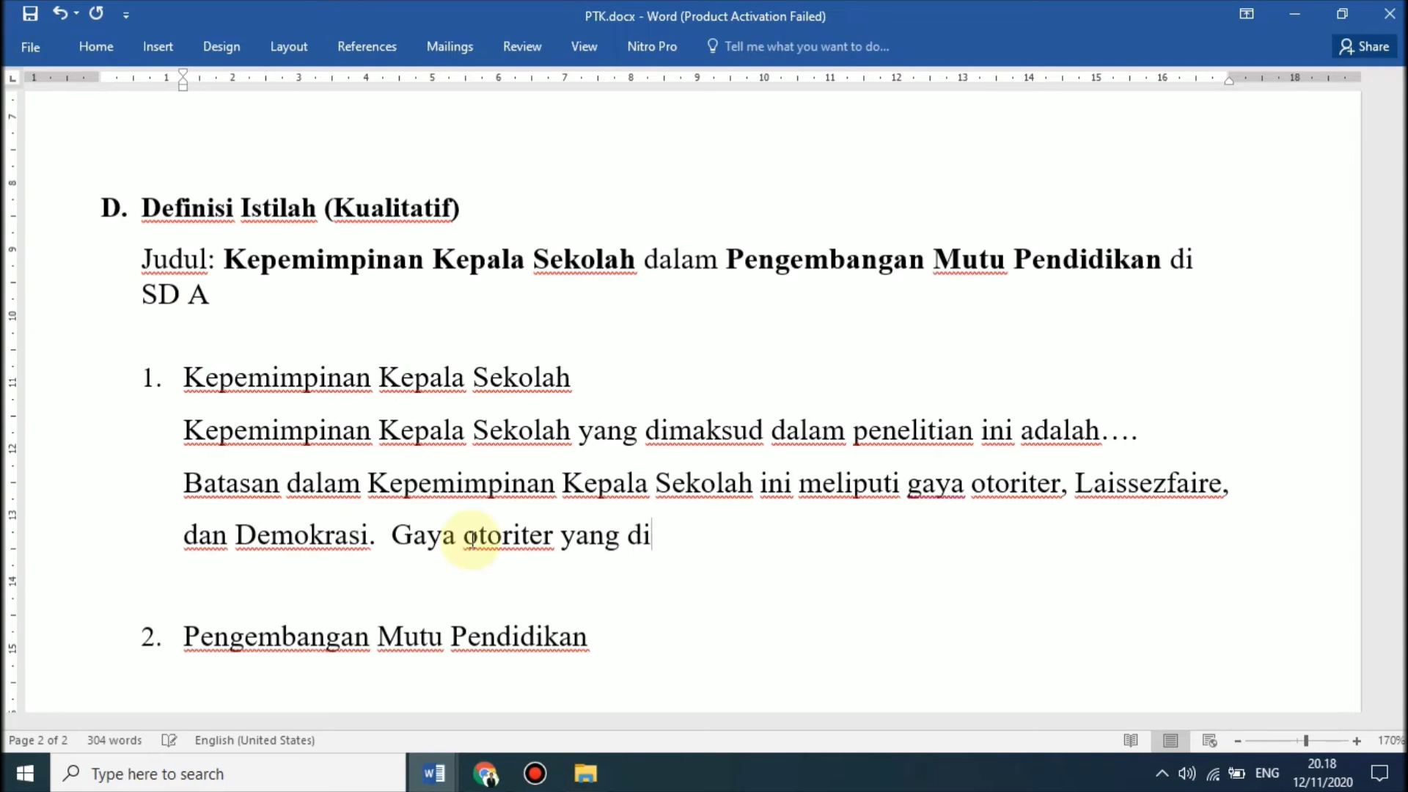
key("shift+Left")
key("shift+Left")
key("shift+Left")
key("shift+Left")
key("shift+Left")
key("shift+Left")
key("shift+Left")
Continue the "Gaya otoriter" sentence with "ini terdiri dari:".
type("ini meli")
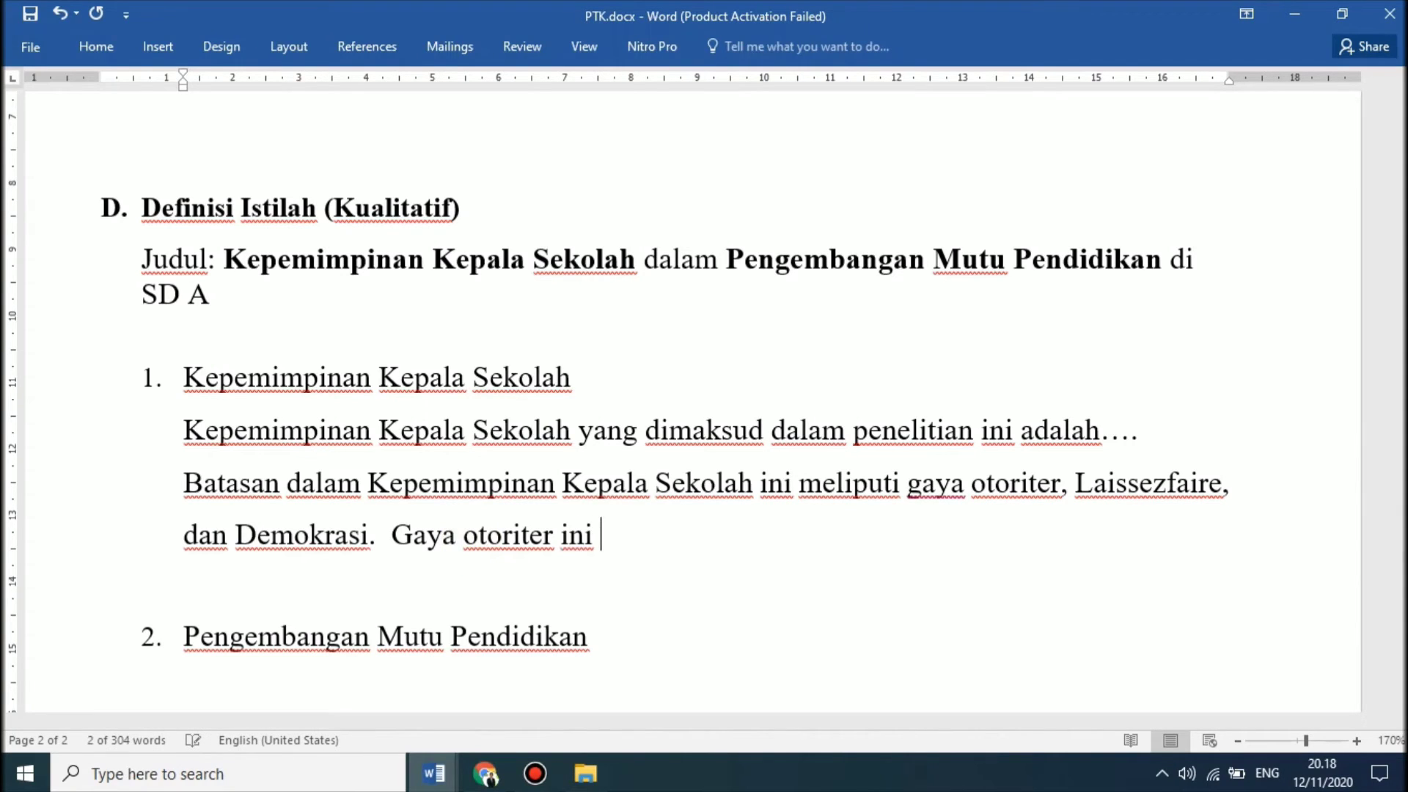
key("BackSpace")
key("BackSpace")
key("BackSpace")
key("BackSpace")
type("terdiri dari:")
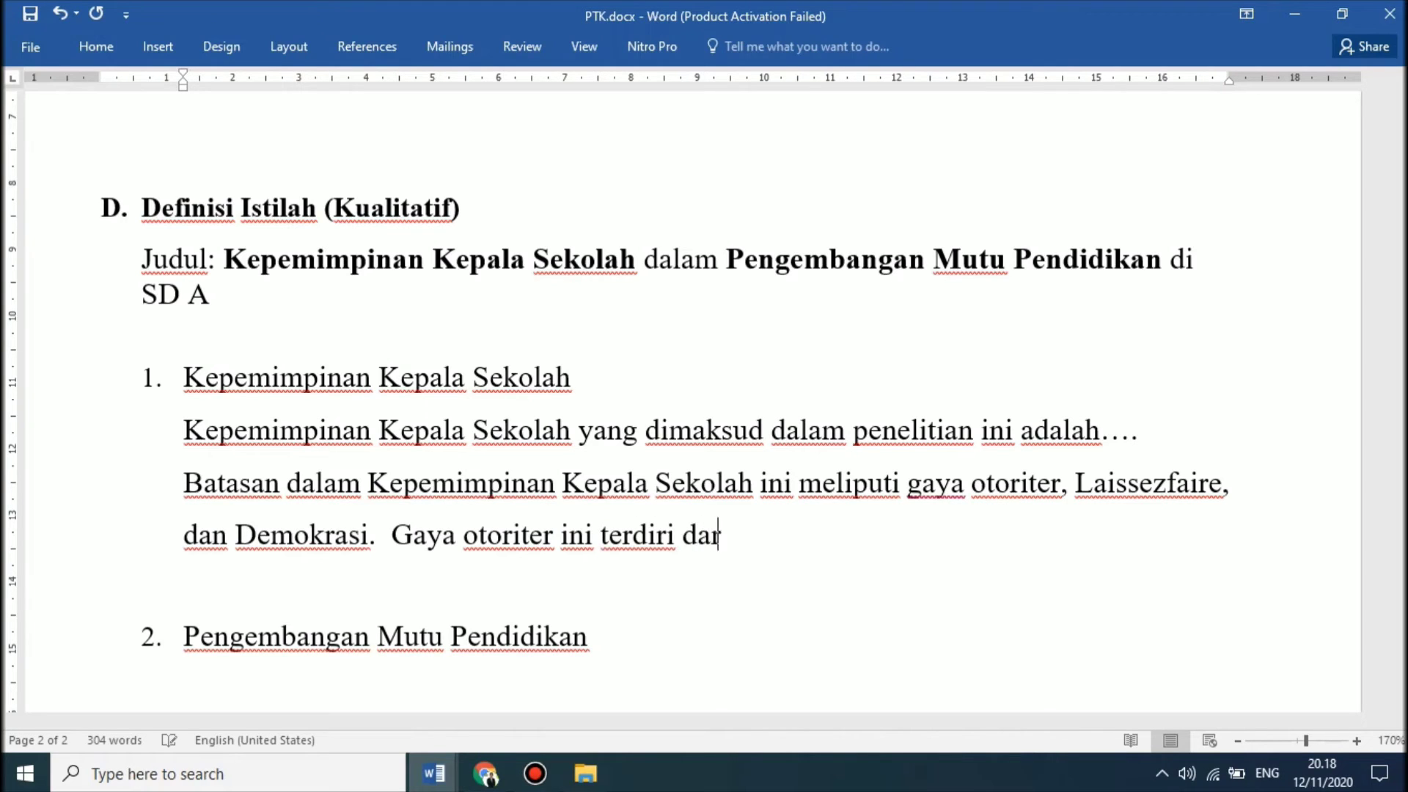
Add the three copied Otoriter indicators after "terdiri dari:" and match them to the body text formatting.
type("Memutuskan kebijakan sendiri (mendikte) Tugas dan wewenang dipegang sendiri Bawahan hanya pelaksana tugas")
key("Up")
key("Up")
key("Up")
key("Up")
key("shift+Down")
key("shift+Down")
key("shift+Down")
key("shift+Down")
key("ctrl+shift+v")
key("Left")
key("Down")
key("Down")
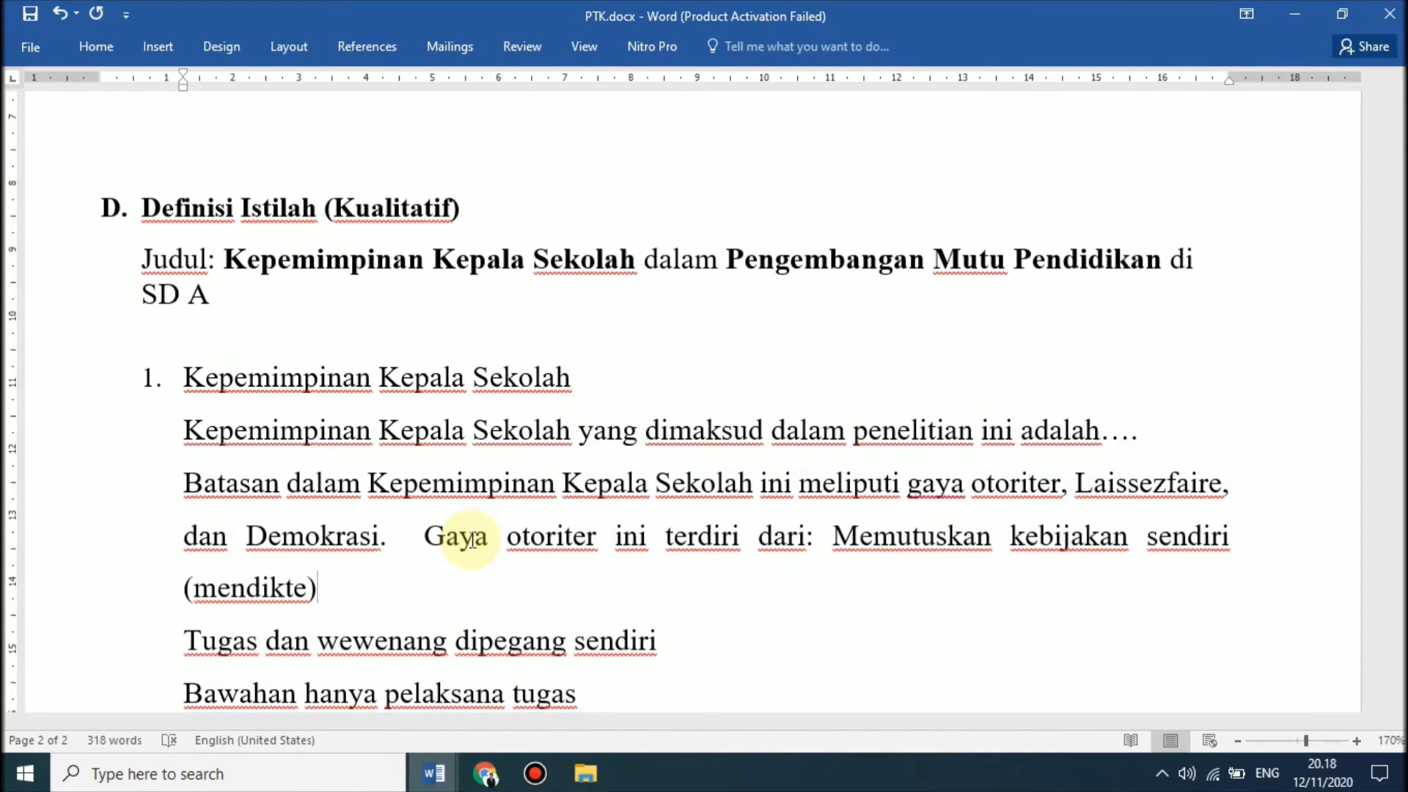
Merge the three Otoriter indicator lines into one running sentence, separated by a comma and ", dan".
key("BackSpace")
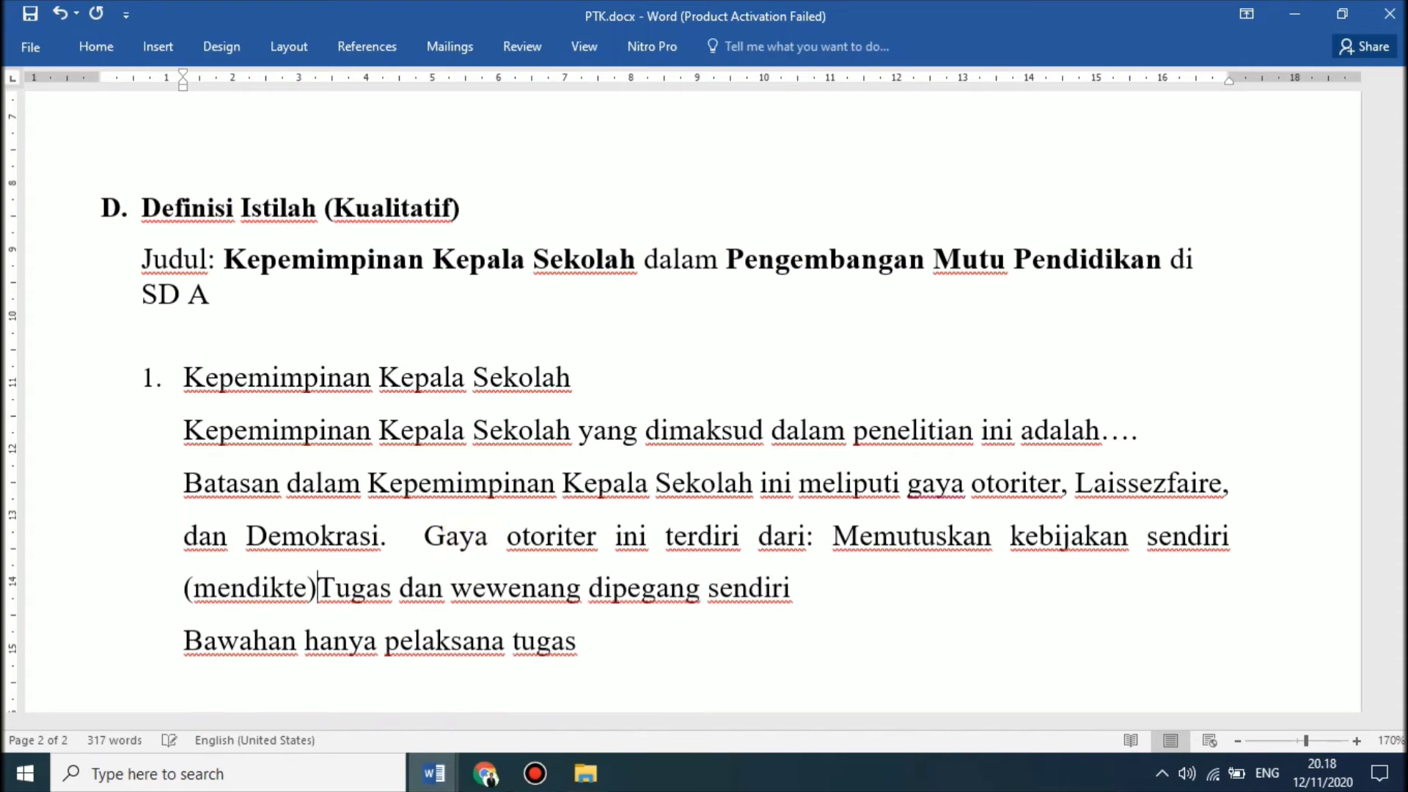
type(",")
key("ctrl+Right")
key("ctrl+Right")
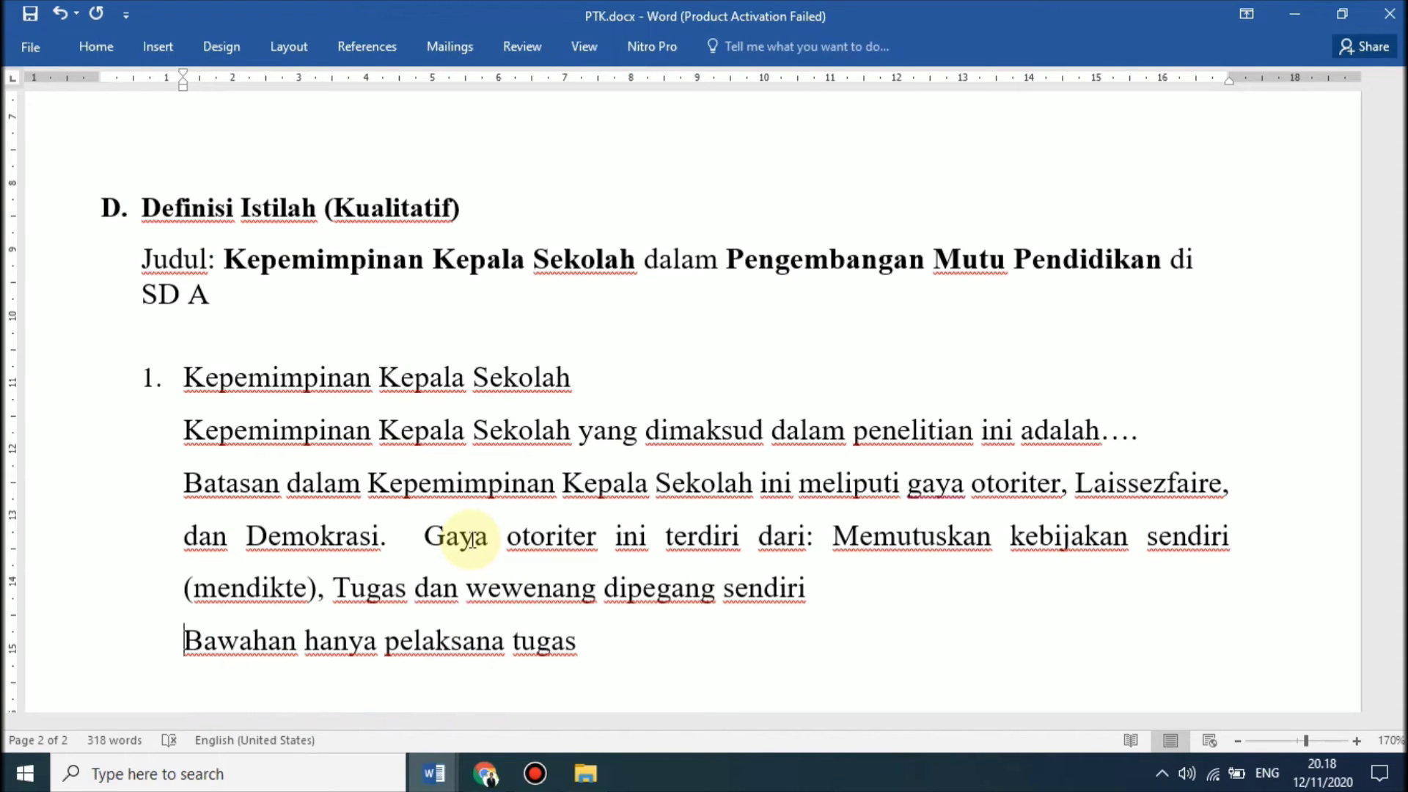
key("BackSpace")
type(", danBawahan hanya pelaksana")
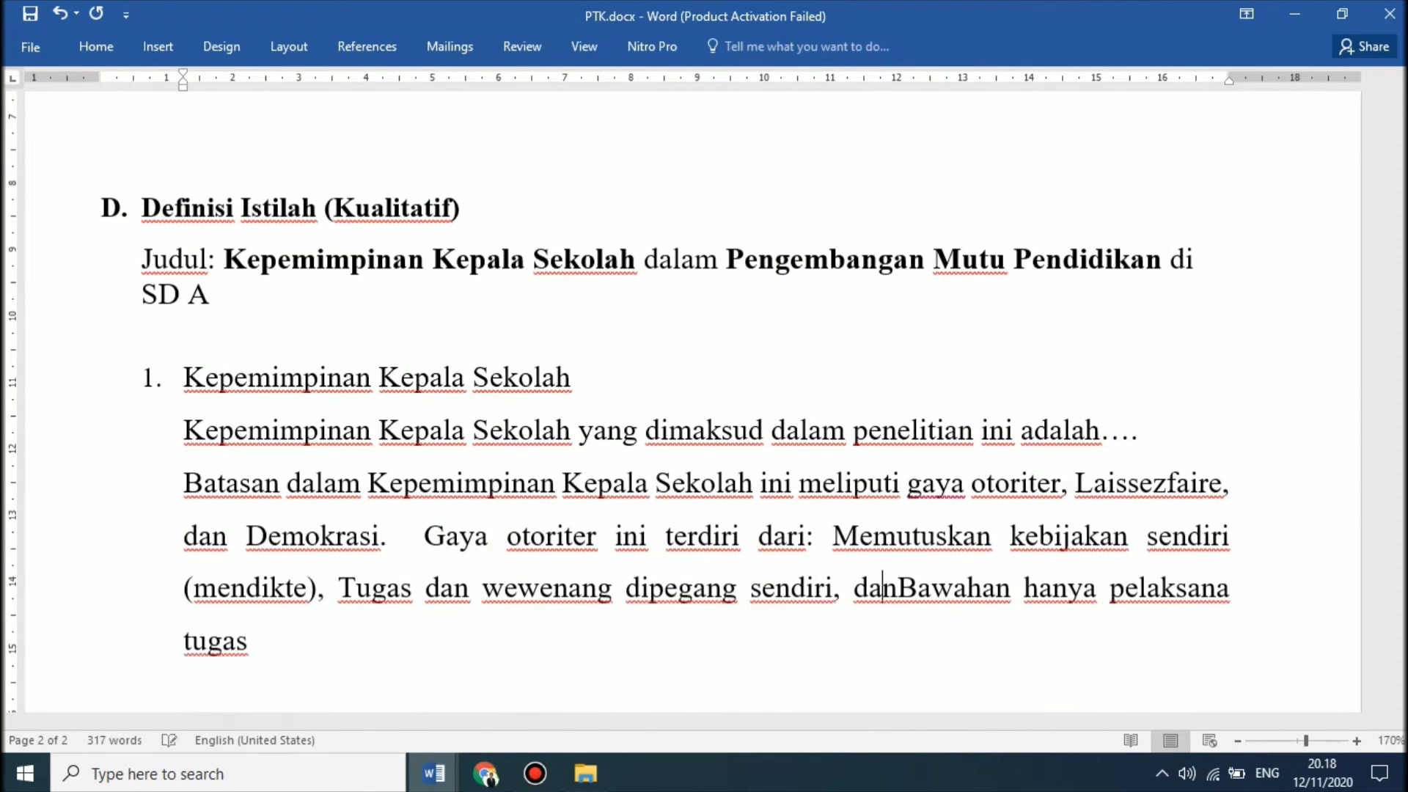
Start the next sentence as "Gaya Laissezfaire terdiri dari:", reusing the word "Laissezfaire" from the limitation sentence.
type(" gaya")
key("ctrl+Left")
key("ctrl+shift+Left")
key("ctrl+c")
key("Down")
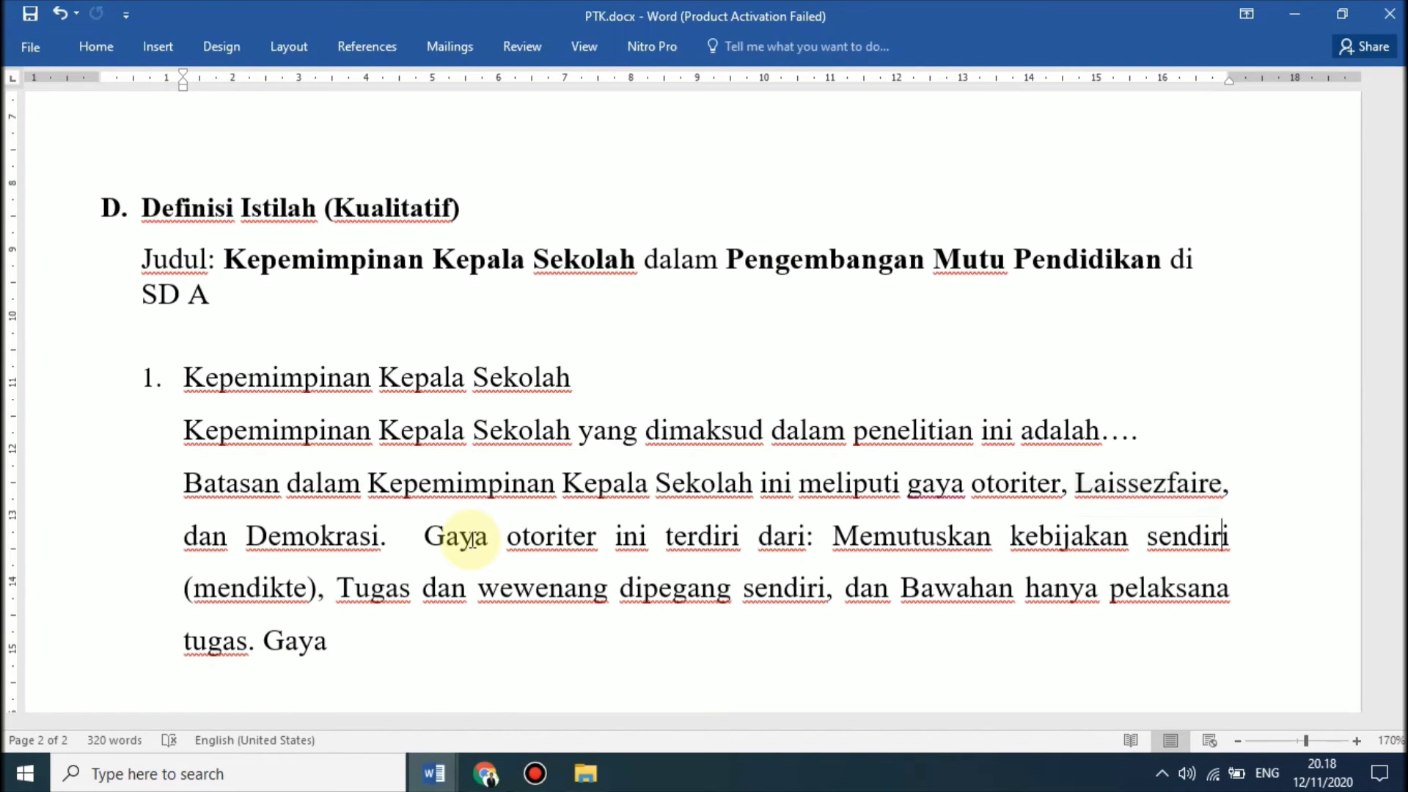
key("ctrl+v")
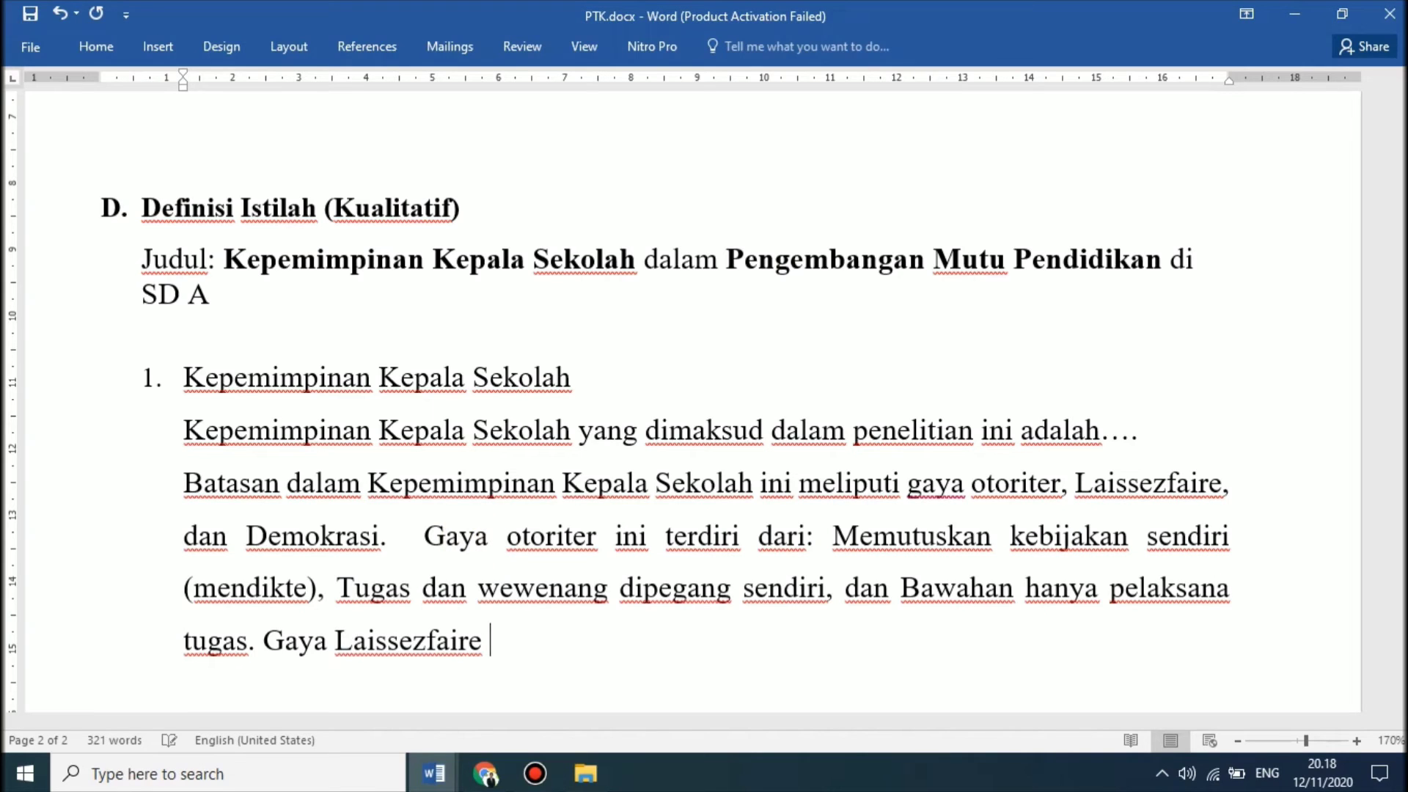
type("terdiri dari:")
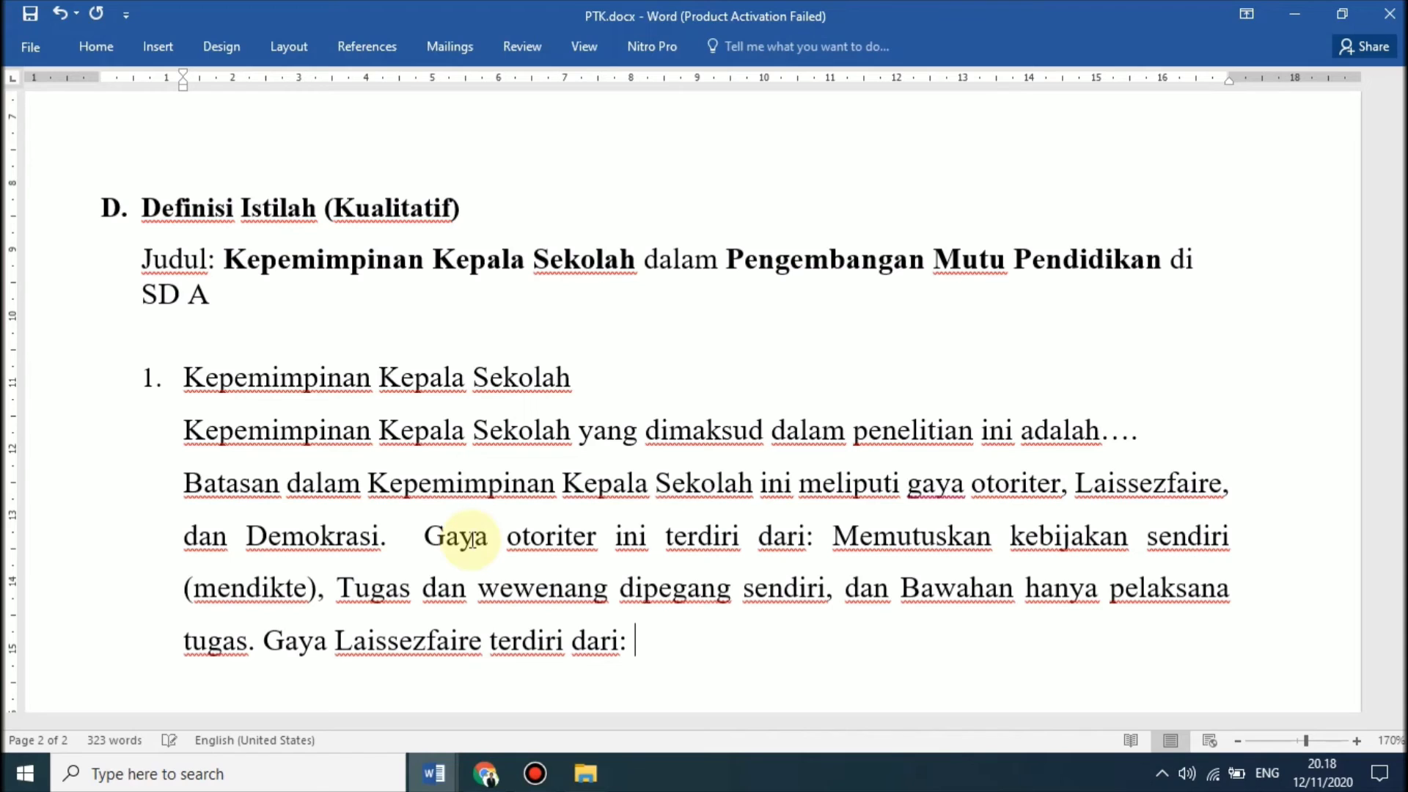
Copy the three Laissezfaire indicators from the Indikator column of the KUALITATIF.rtf matrix and return to PTK.docx.
key("alt+Tab")
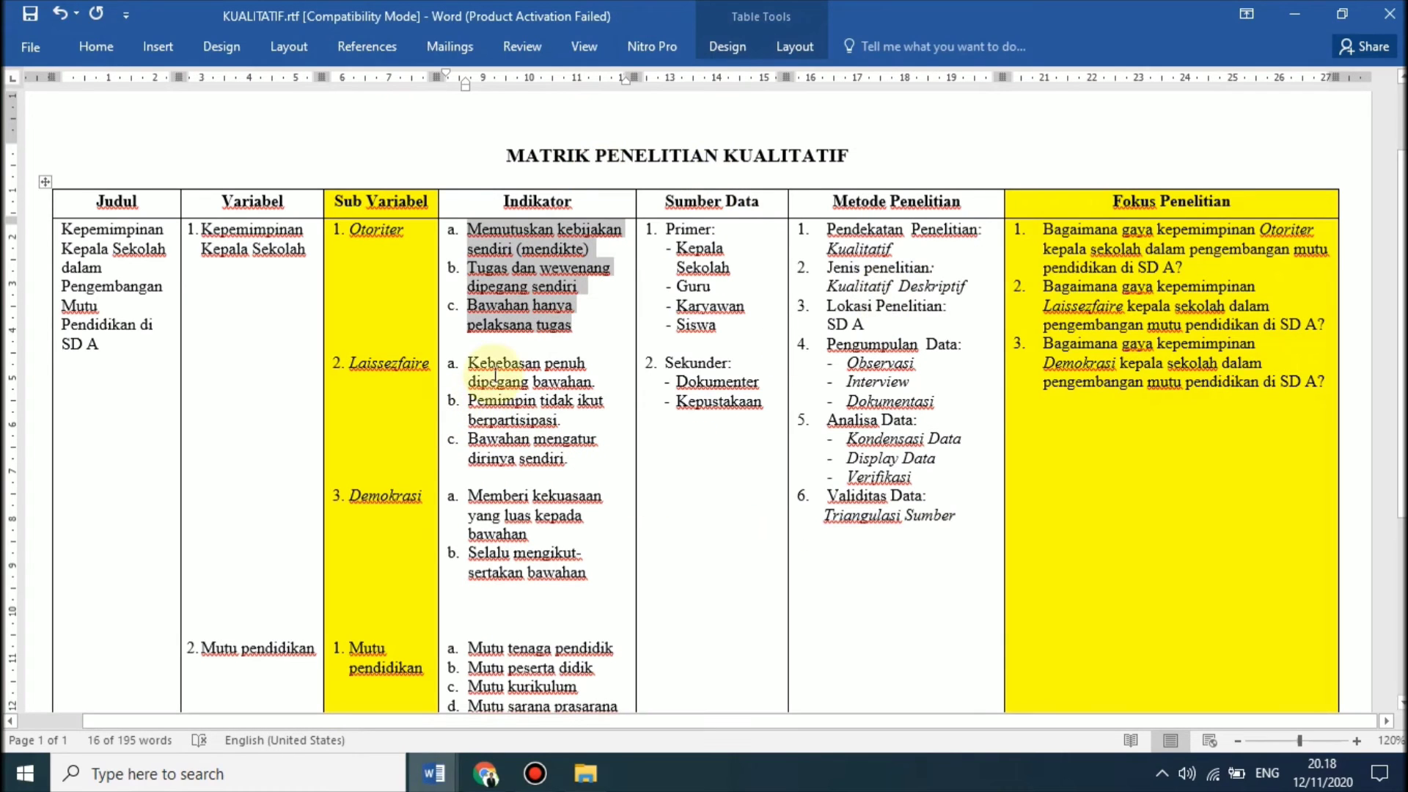
left_click(495, 376)
triple_click(496, 367)
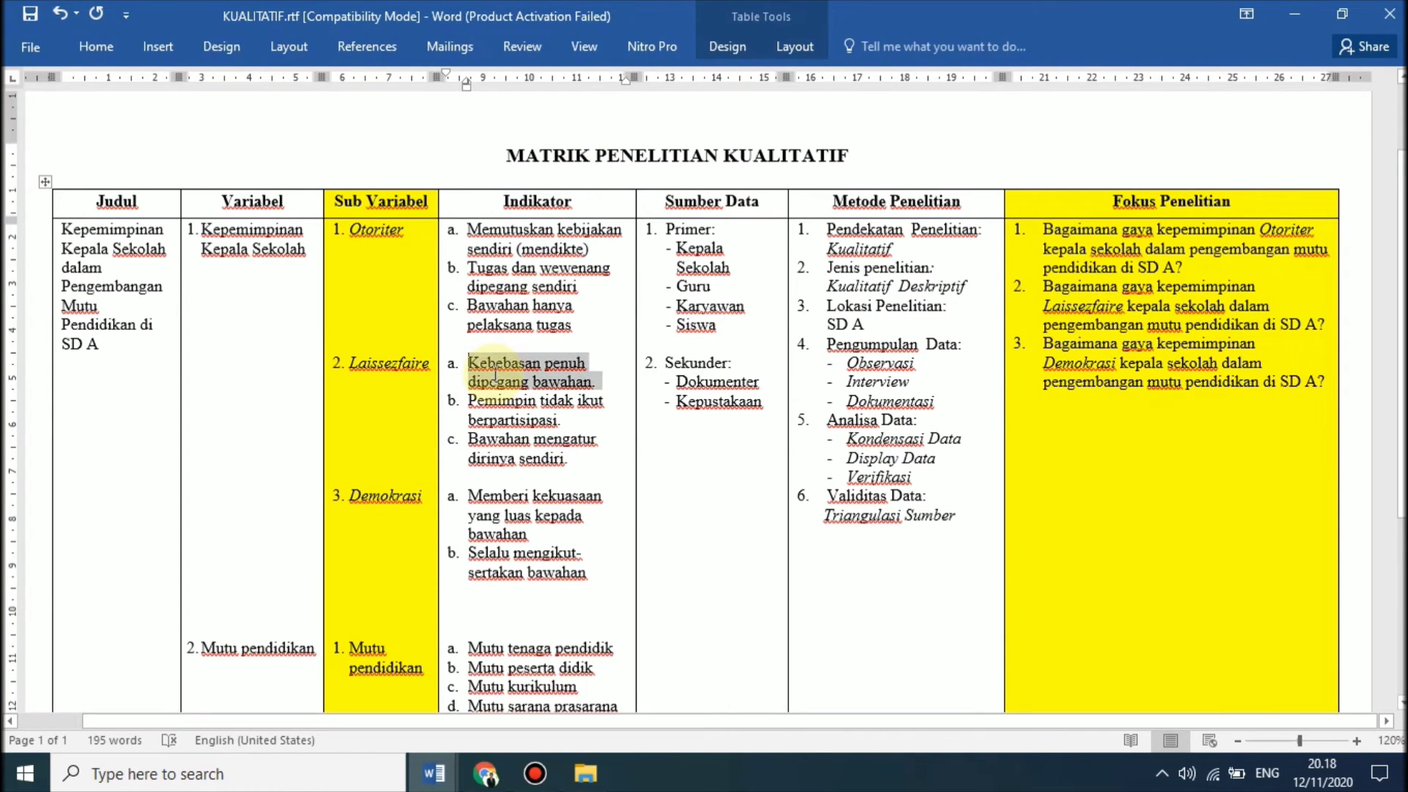
key("shift+Down")
key("shift+Down")
key("shift+Down")
key("shift+Down")
key("ctrl+c")
key("alt+Tab")
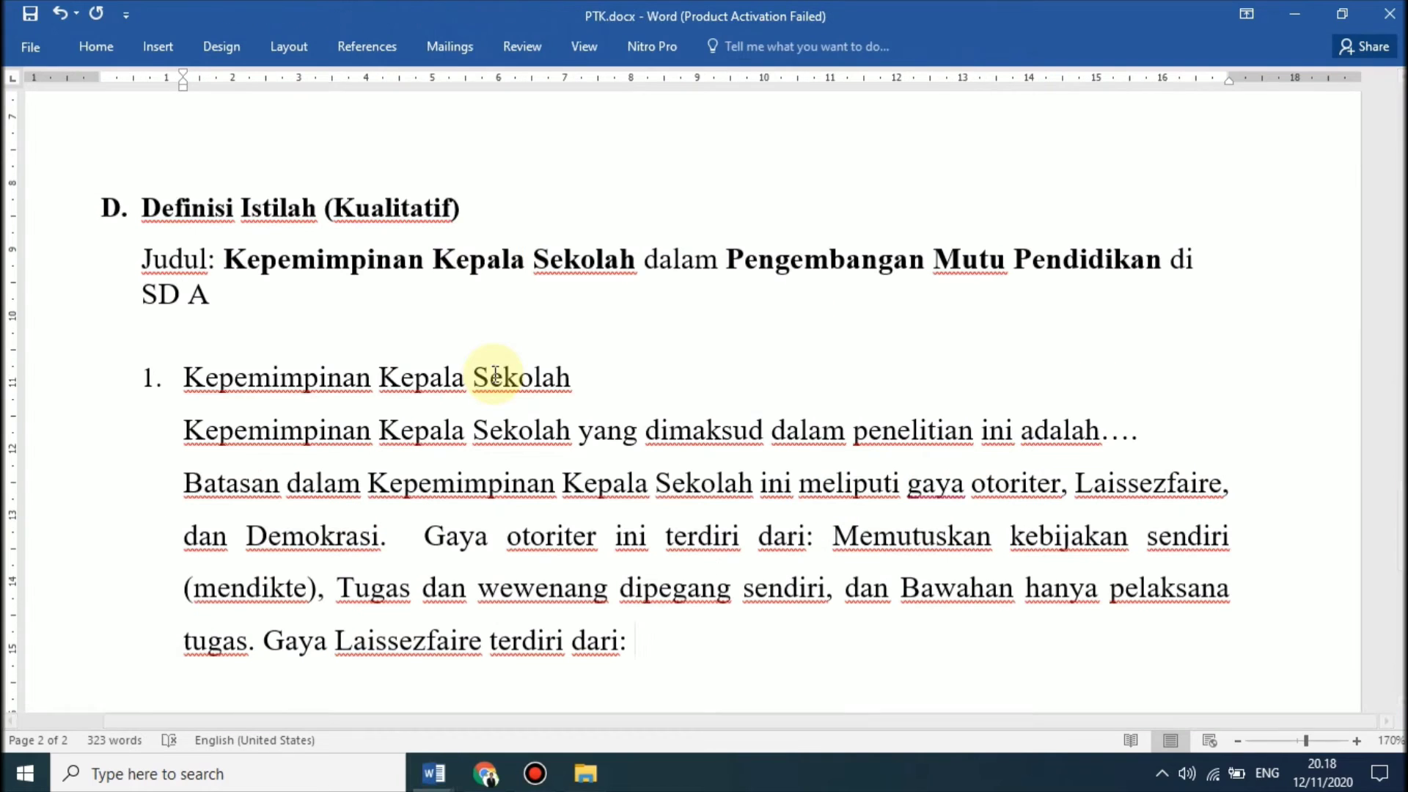
Insert the copied Laissezfaire indicators in the body text formatting, with the first one directly after "Gaya Laissezfaire terdiri dari:".
key("Return")
key("ctrl+v")
key("shift+Up")
key("shift+Up")
key("shift+Home")
key("ctrl+shift+n")
key("Left")
key("BackSpace")
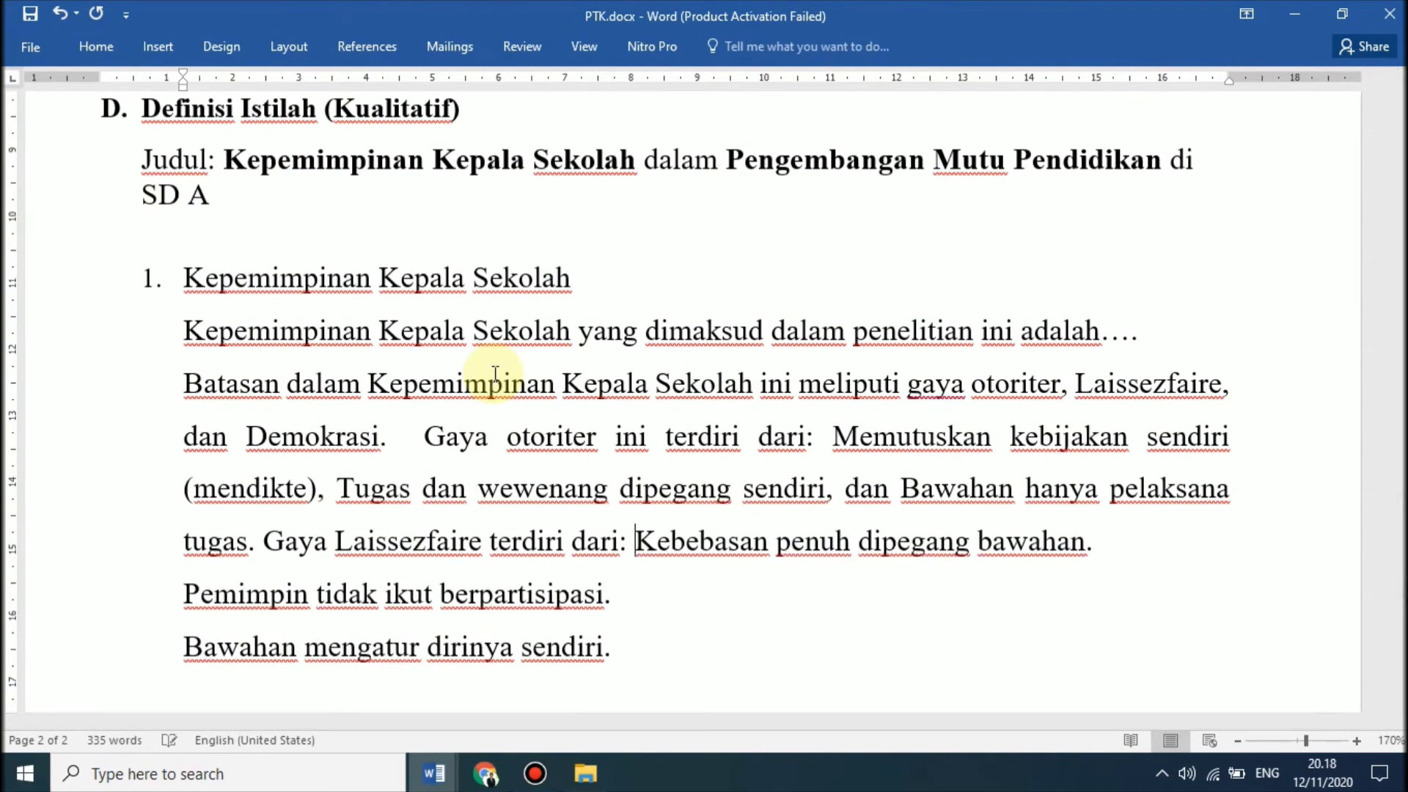
Merge the Laissezfaire indicator lines into one sentence, replacing the inner periods with a comma and ", dan".
key("End")
key("Delete")
key("BackSpace")
type(",")
key("Down")
key("Delete")
key("BackSpace")
type(", dan")
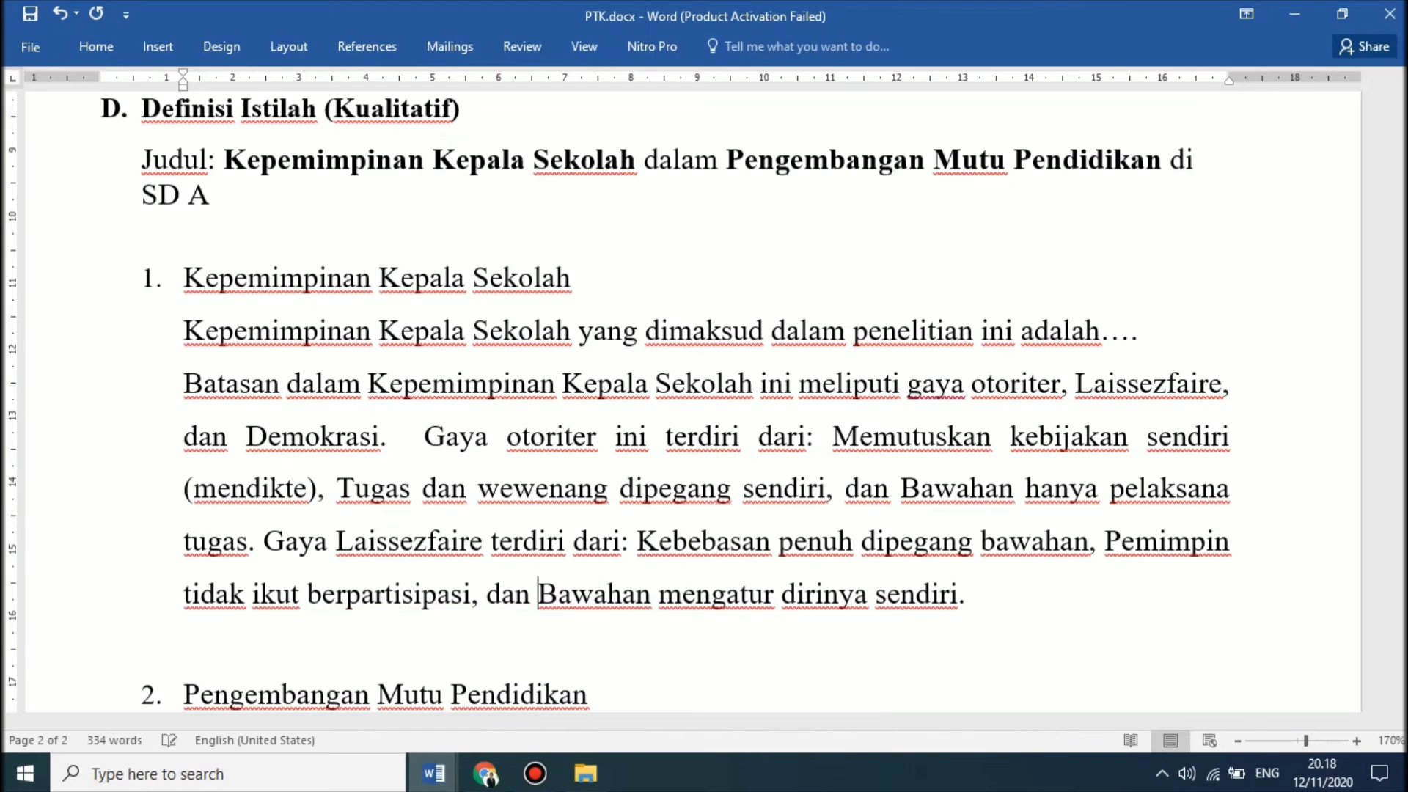
Add "Sedangkan, gaya demokrasi terdiri dari:" at the end of the limitation paragraph.
key("Down")
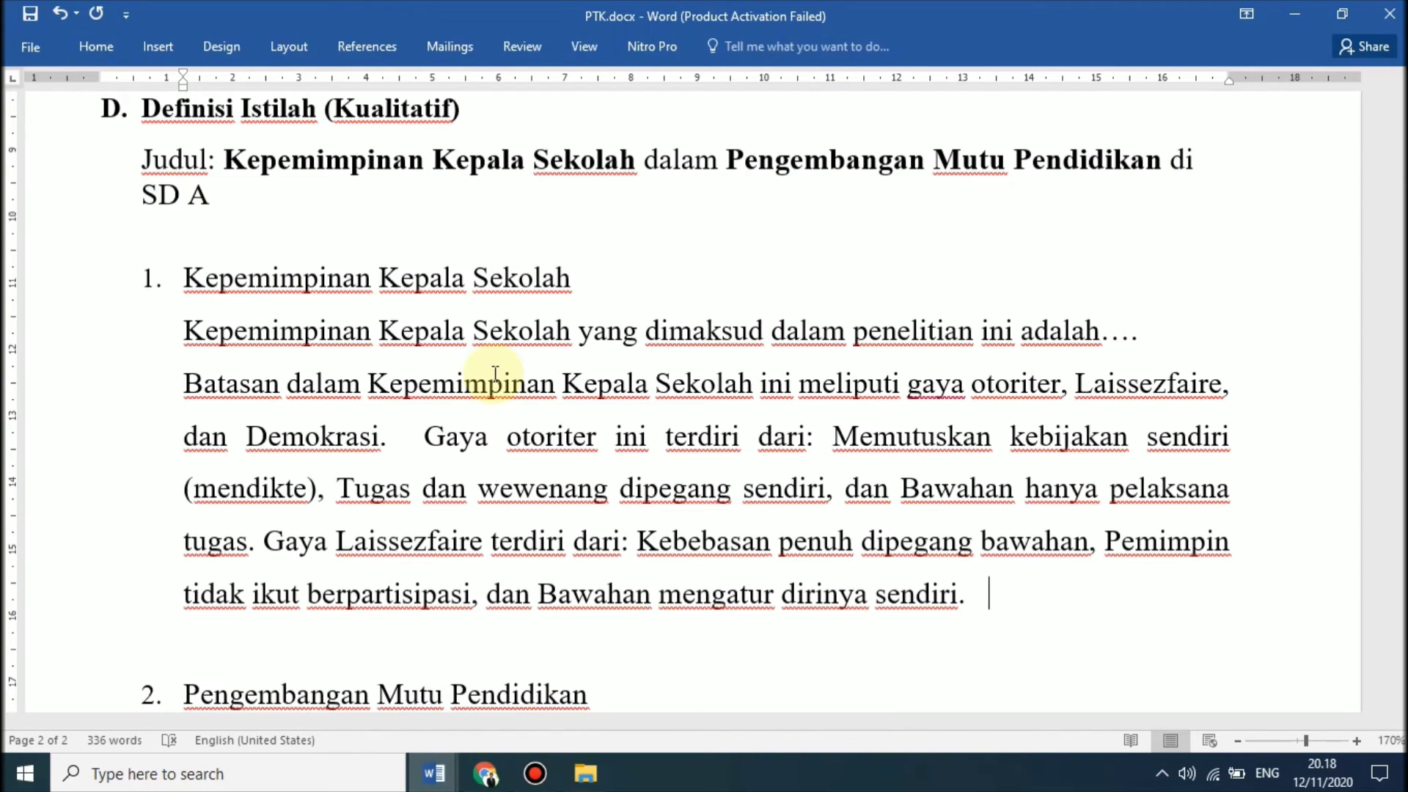
type("sendiri. Sedangkan")
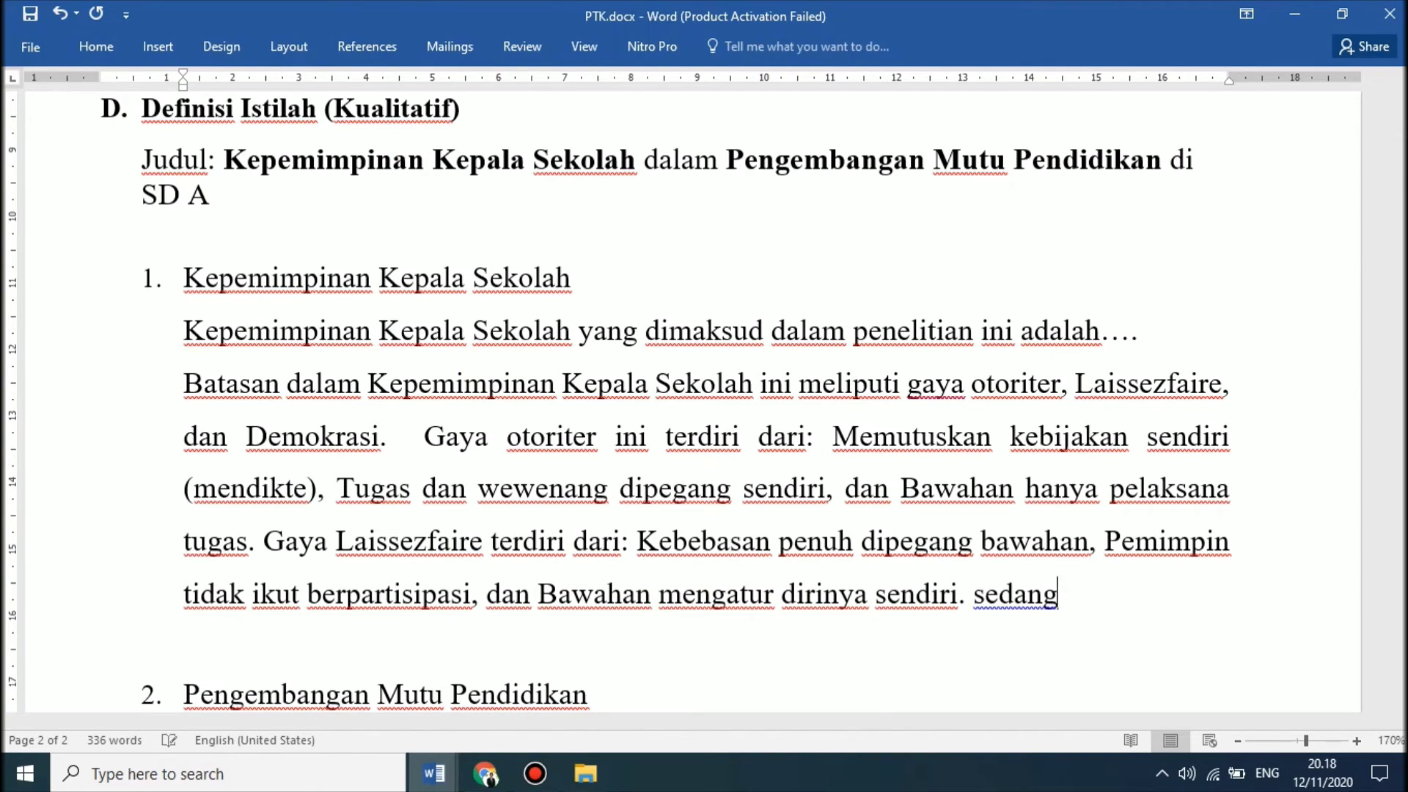
type(", g")
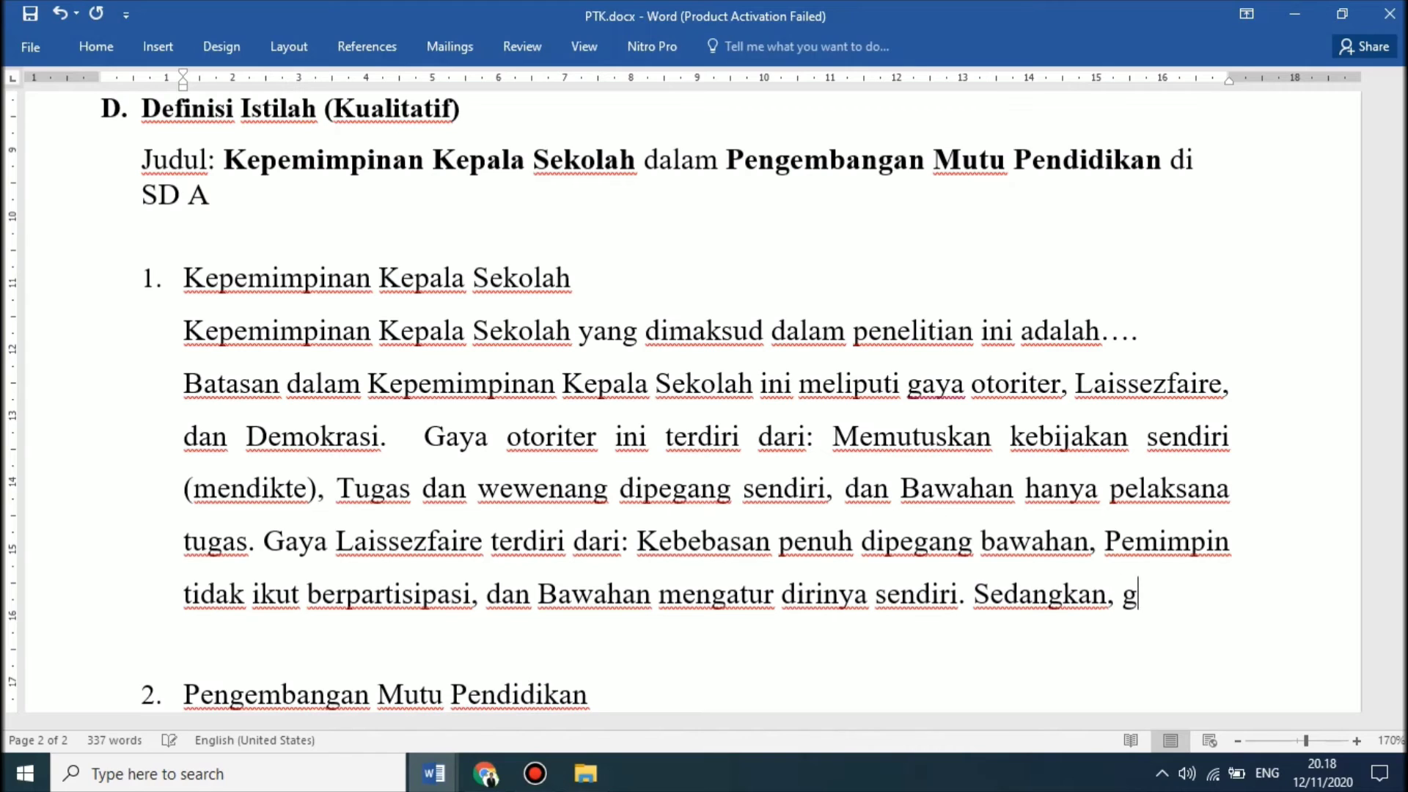
type("aya demokrasi ")
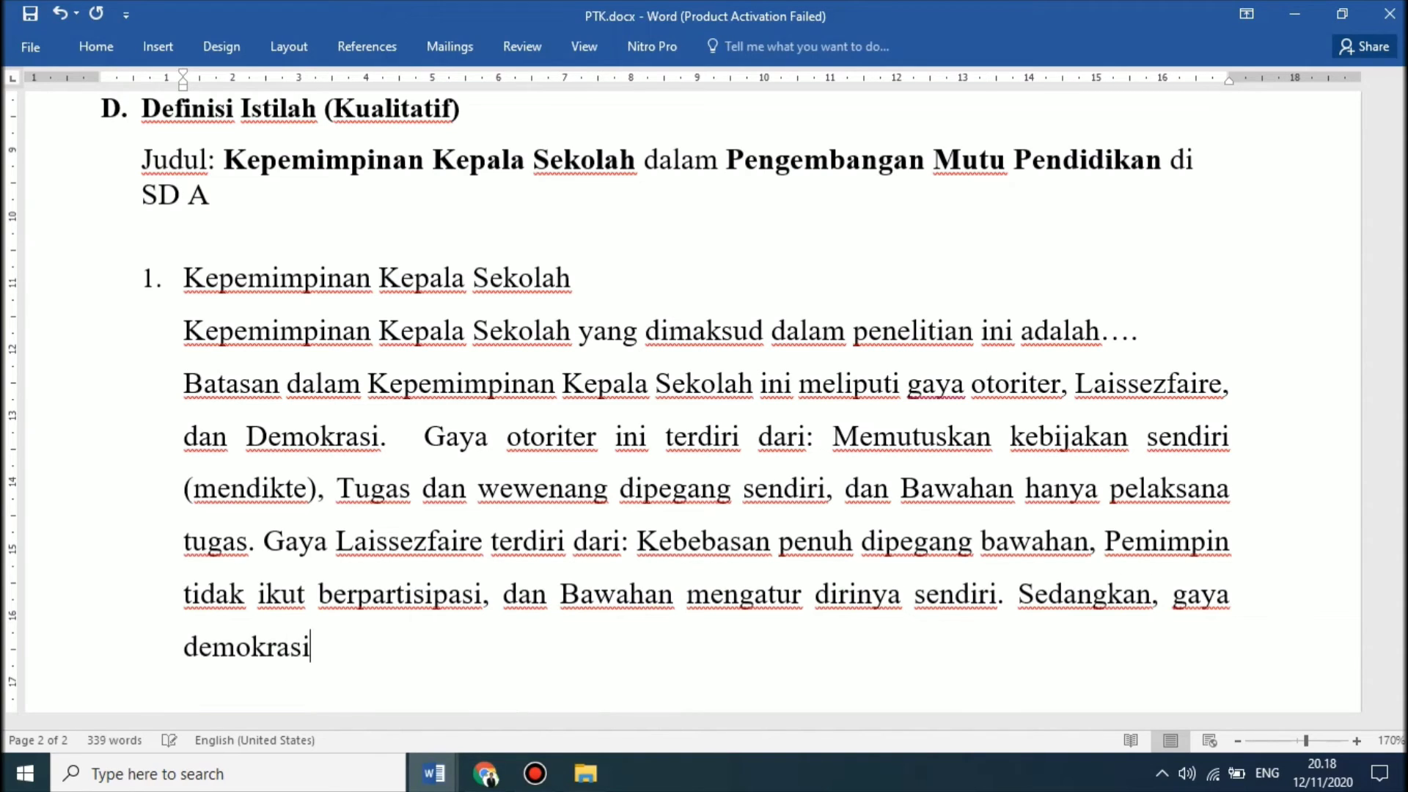
type("terdir")
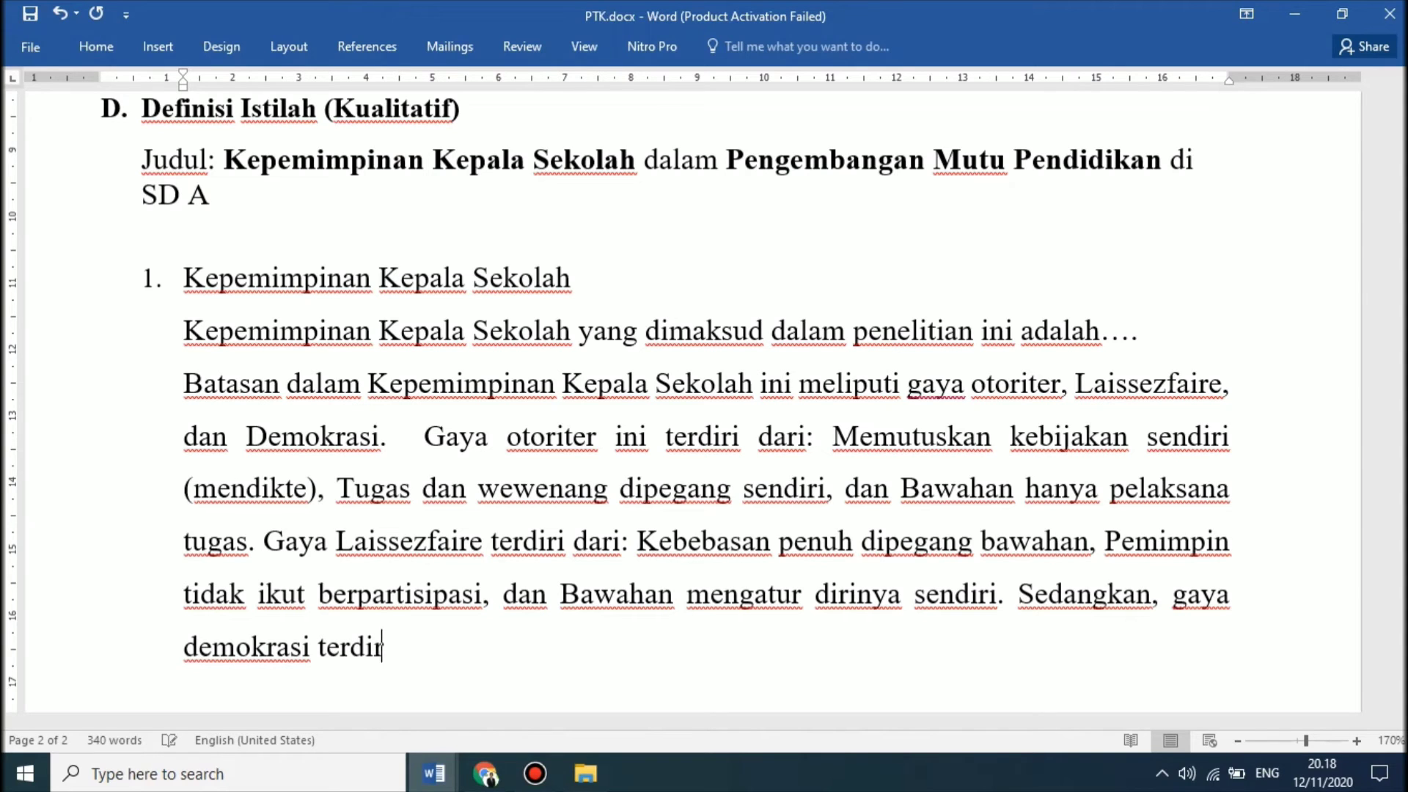
type("i dari:")
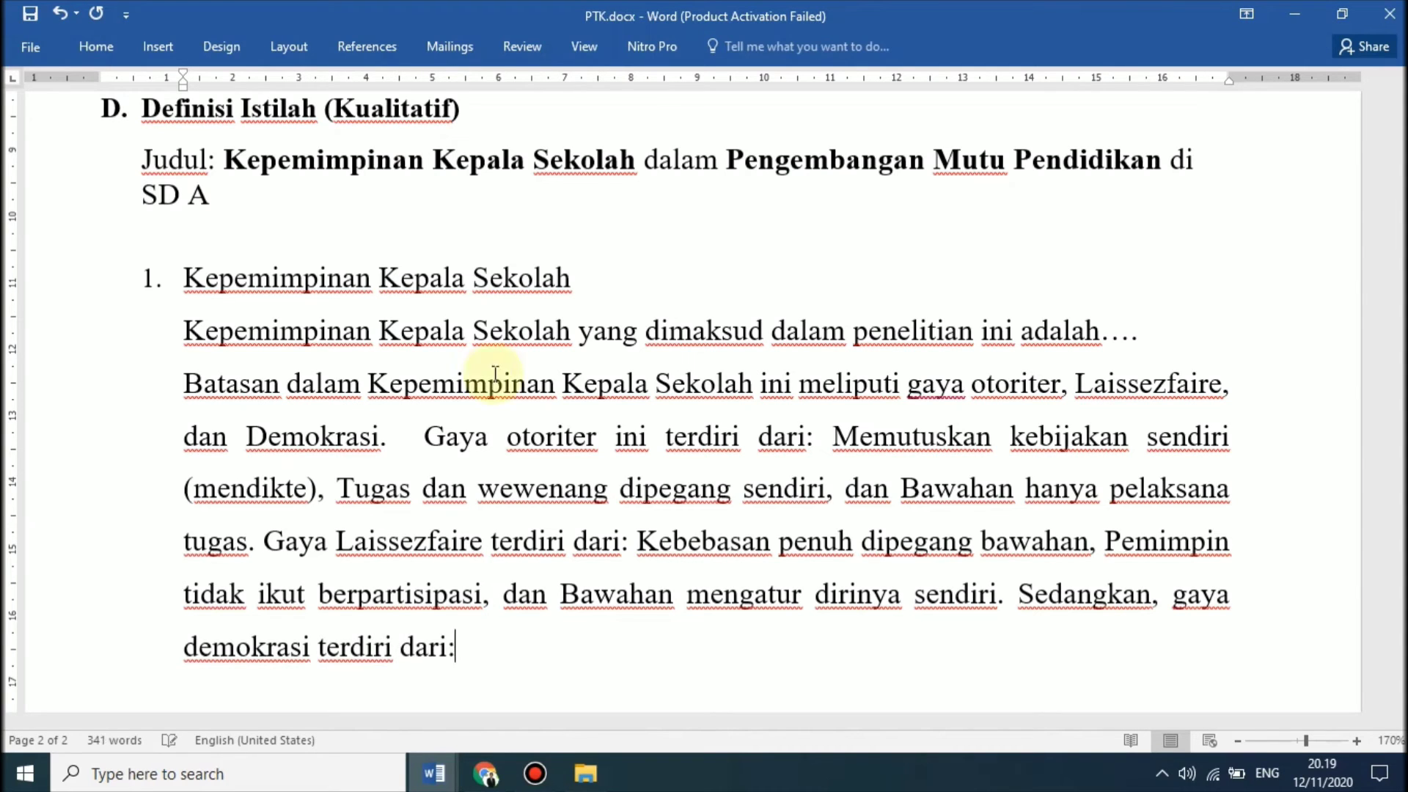
Copy the two Demokrasi indicators from the KUALITATIF.rtf matrix and insert them after "gaya demokrasi terdiri dari:" in PTK.docx.
key("alt+Tab")
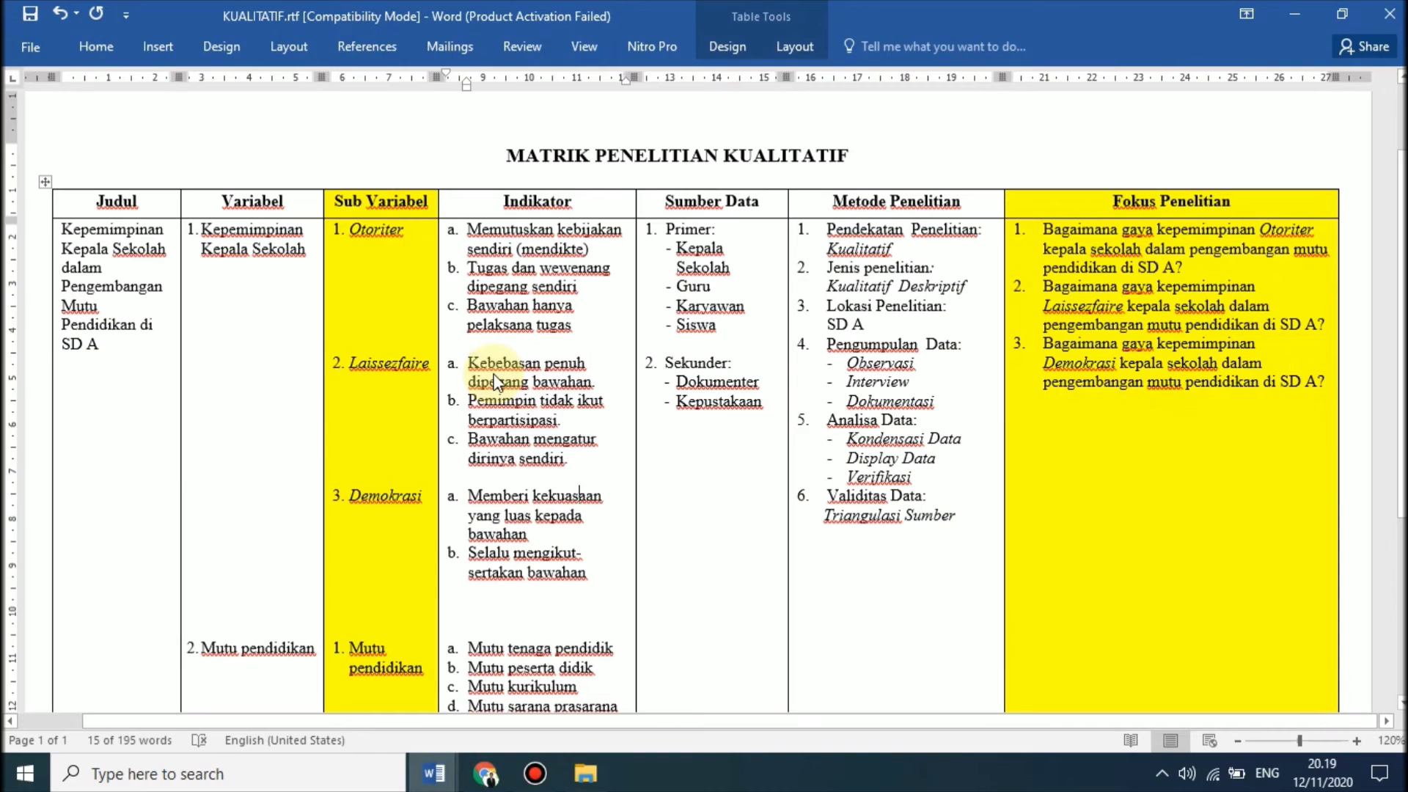
key("ctrl+shift+Down")
key("ctrl+shift+Down")
key("ctrl+c")
key("alt+Tab")
key("ctrl+v")
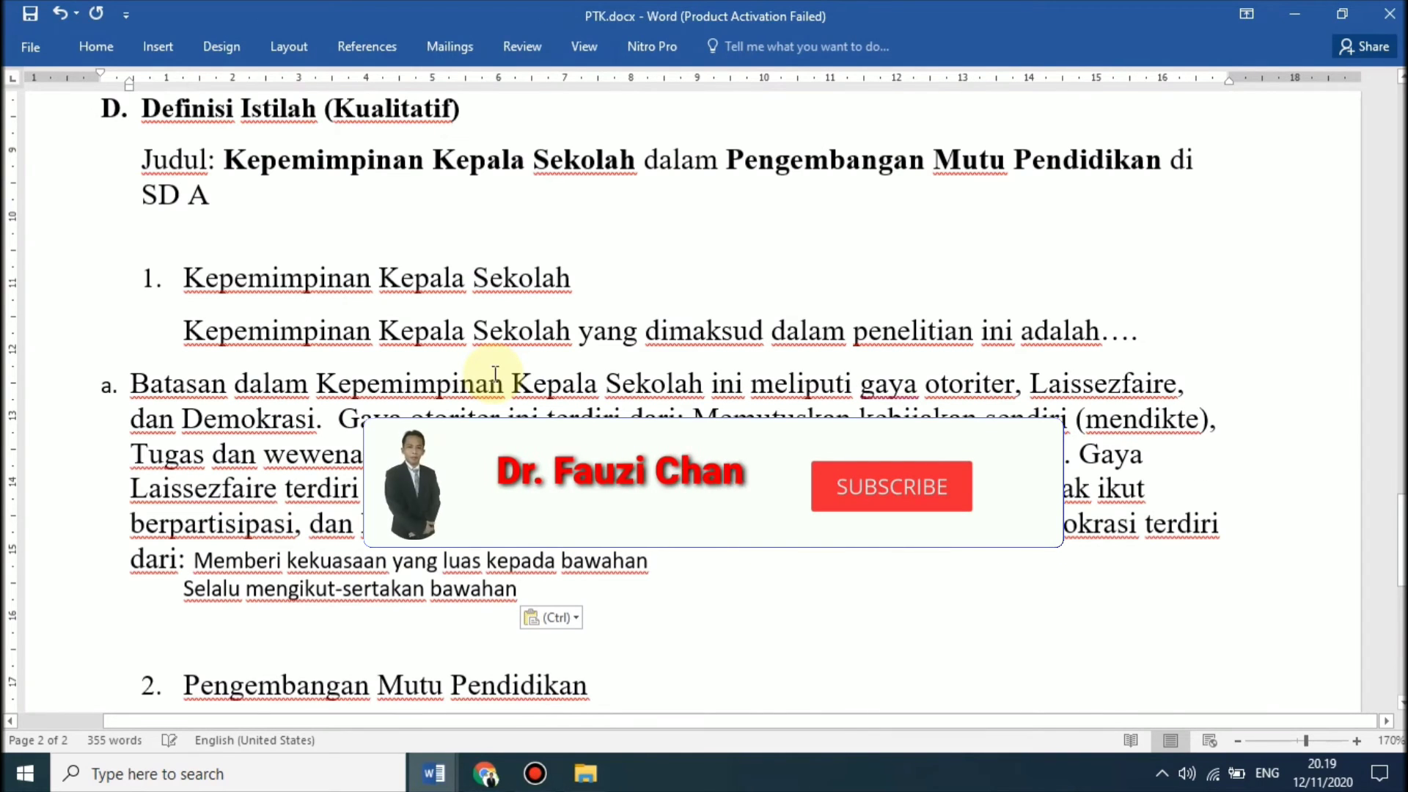
Apply the copied body text formatting to the Kepemimpinan Kepala Sekolah limitation paragraph and its Demokrasi indicator lines.
key("shift+Up")
key("shift+Up")
key("shift+Up")
key("shift+Up")
key("shift+Up")
key("shift+Up")
key("shift+Up")
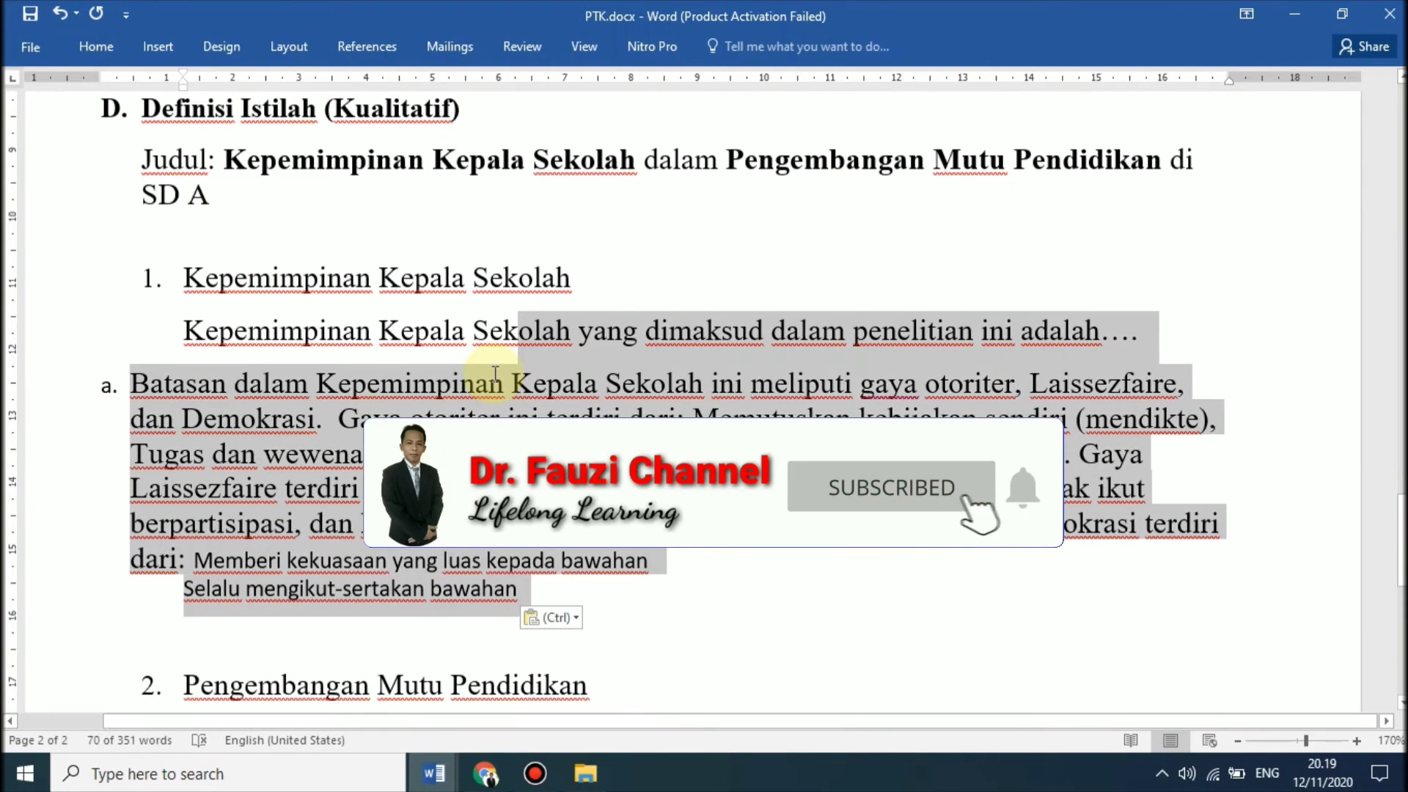
key("ctrl+shift+v")
key("Left")
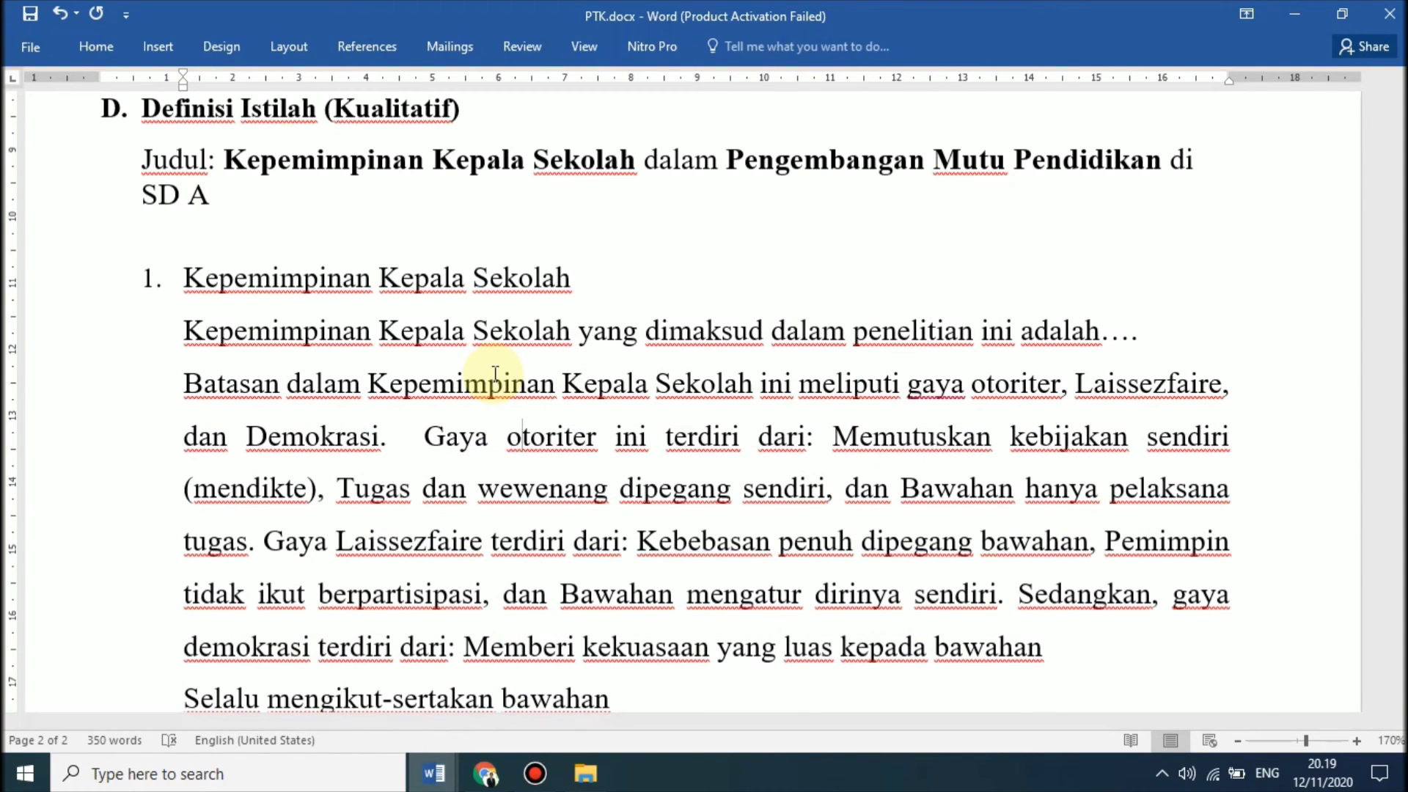
Insert the word "karakteristik" after "Gaya otoriter ini terdiri dari", before the colon.
scroll(746, 461, "down", 1)
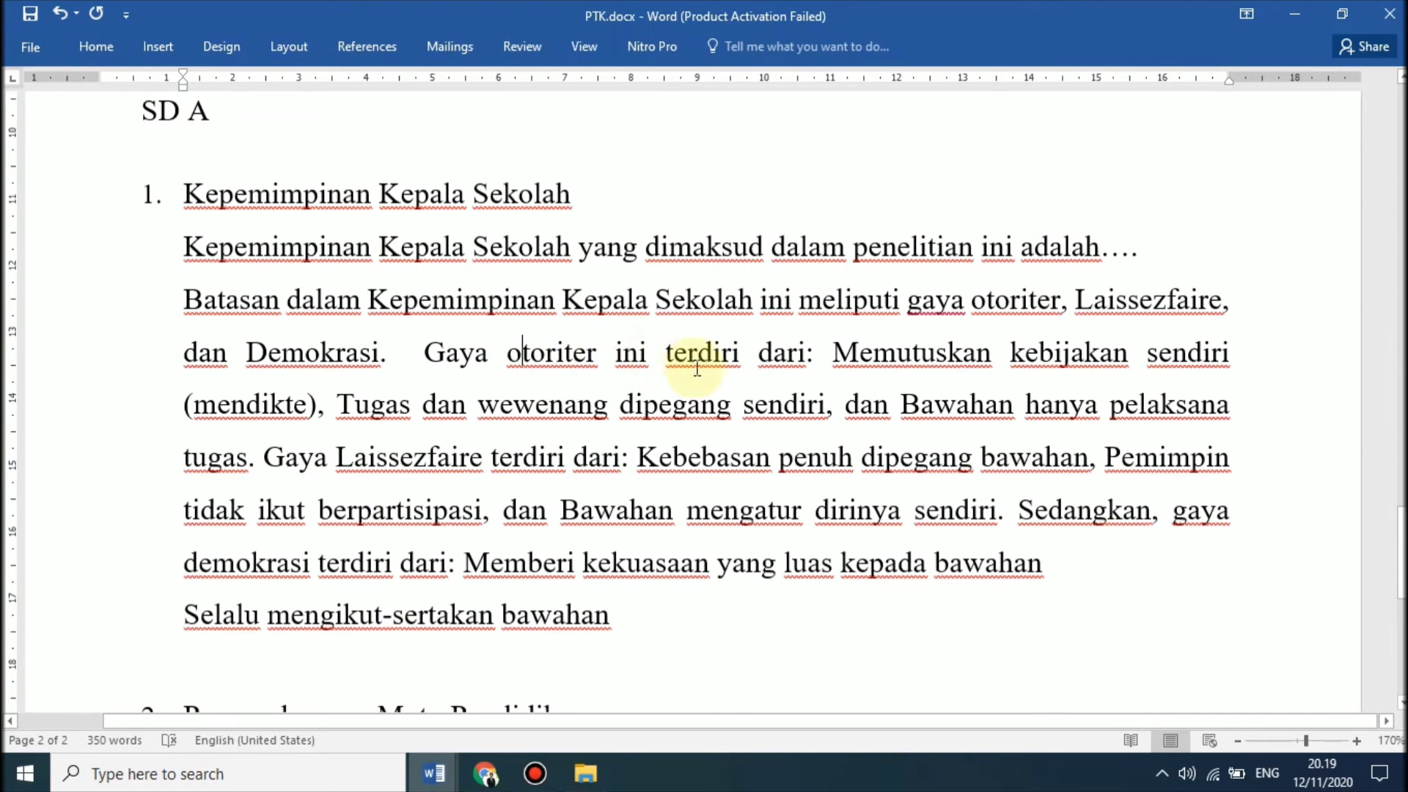
key("Right")
key("Right")
key("Right")
key("Right")
type("karakteristik")
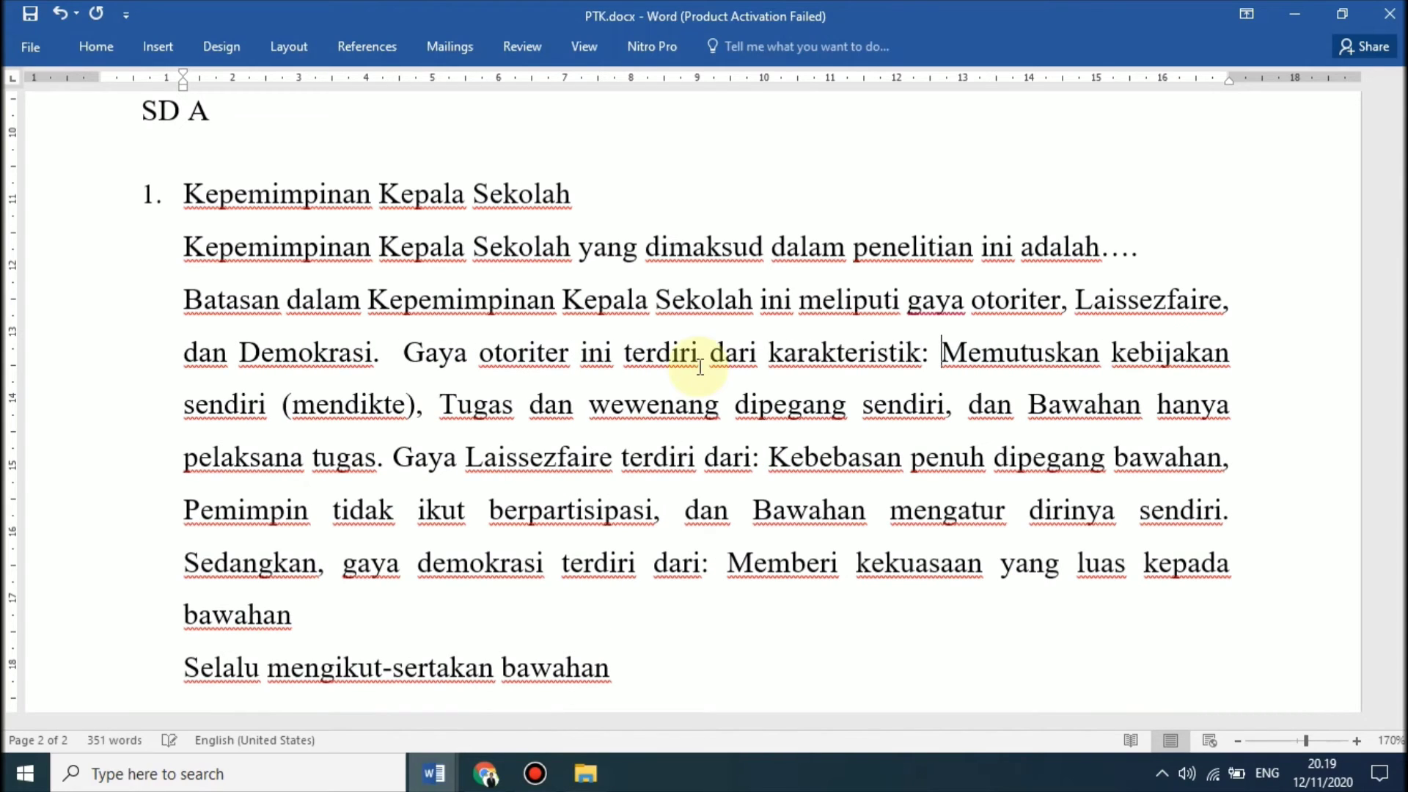
Copy the word "karakteristik" and insert it after "Gaya Laissezfaire terdiri dari", before the colon.
key("ctrl+shift+Left")
key("ctrl+c")
key("Down")
key("Down")
key("ctrl+Left")
key("ctrl+Left")
key("ctrl+Left")
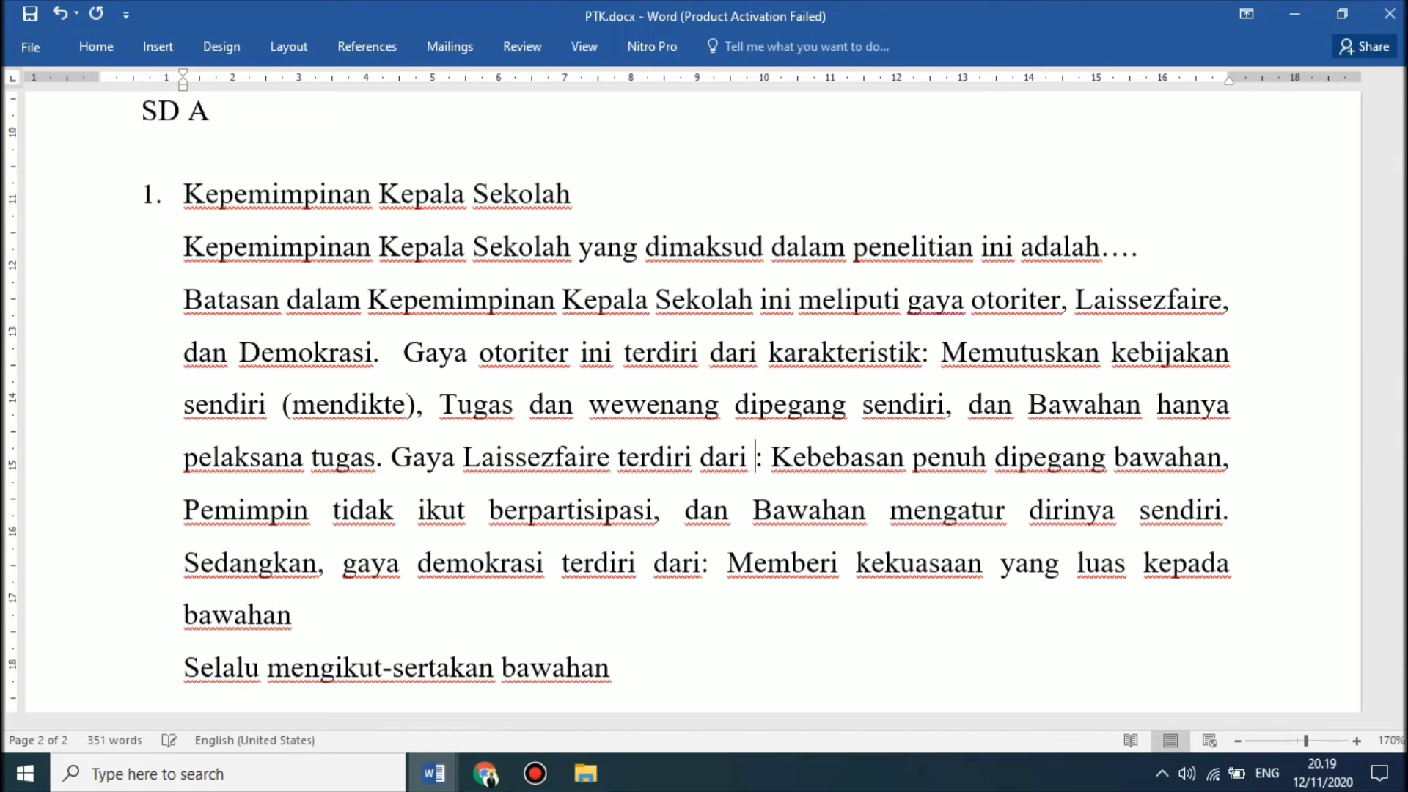
key("ctrl+v")
Insert the copied word "karakteristik" after "gaya demokrasi terdiri dari", before the colon.
key("Down")
key("Down")
key("ctrl+Left")
key("ctrl+Left")
key("ctrl+Left")
key("ctrl+Left")
key("ctrl+Left")
key("Left")
key("Left")
key("ctrl+Left")
key("Right")
key("Right")
key("Right")
key("Right")
key("Right")
key("Right")
key("Right")
key("Right")
key("Right")
key("Right")
key("Right")
key("Right")
key("Right")
key("Right")
key("Right")
key("Right")
key("Right")
key("Right")
key("Right")
key("Right")
key("ctrl+v")
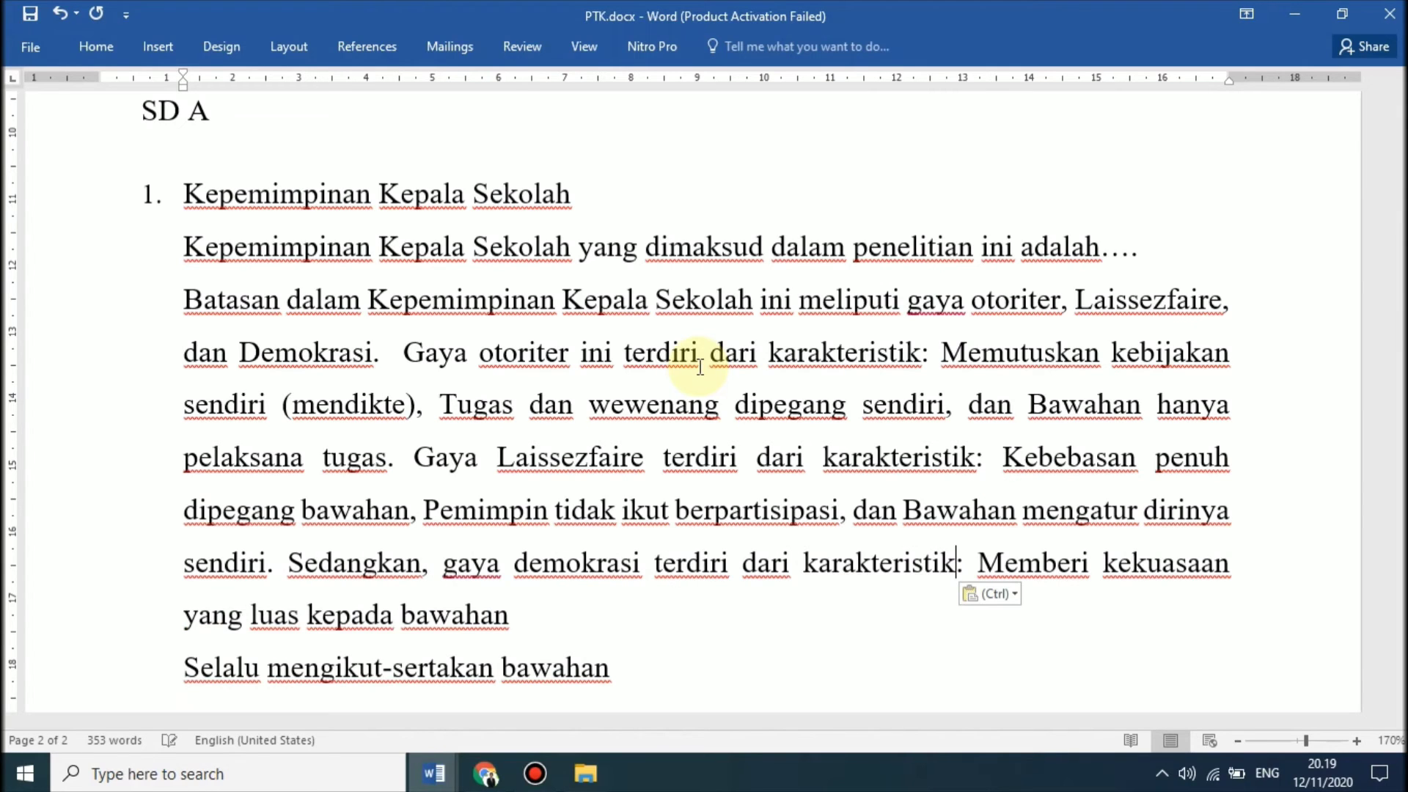
key("Escape")
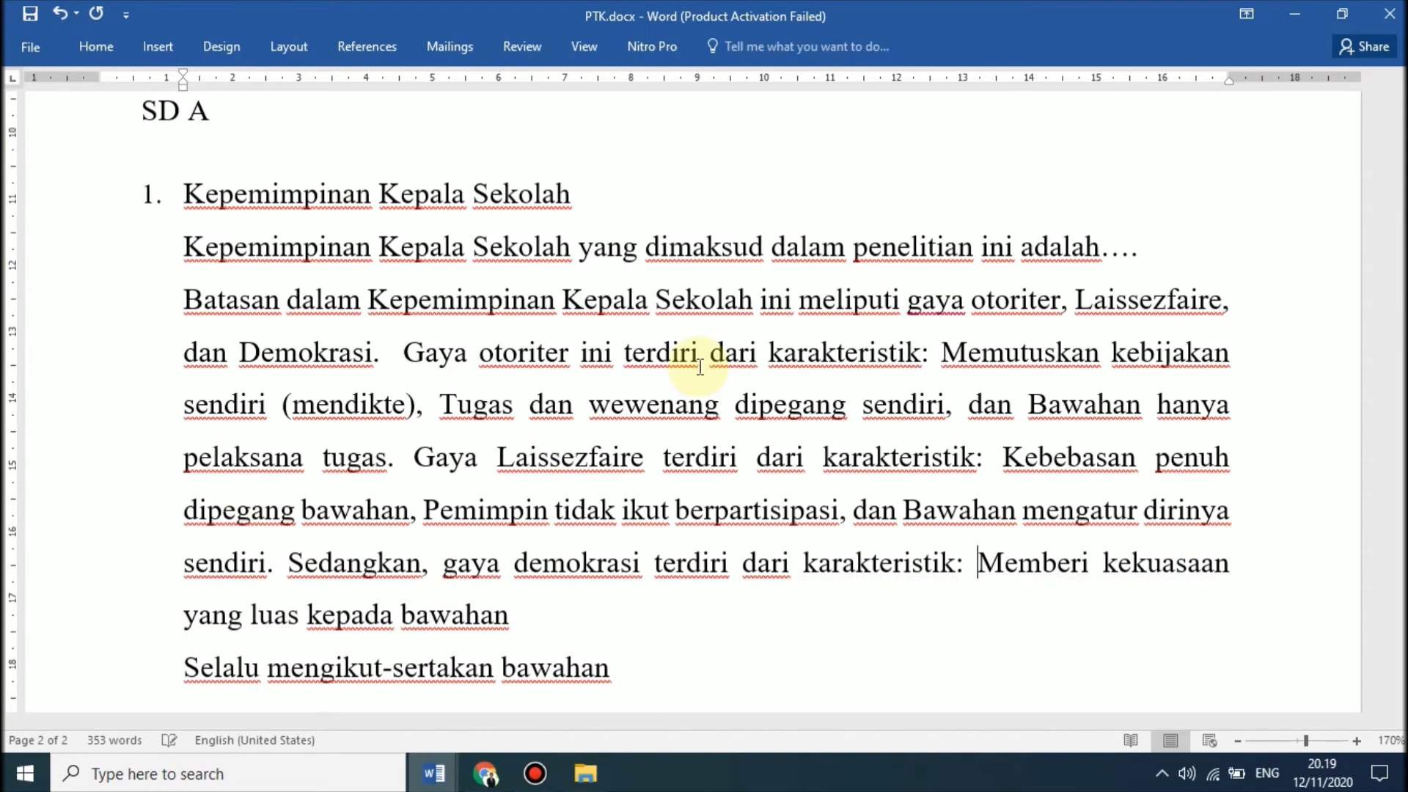
Merge the two Demokrasi indicator lines into one sentence, joining them with ", dan" after "kepada bawahan".
triple_click(698, 366)
key("Left")
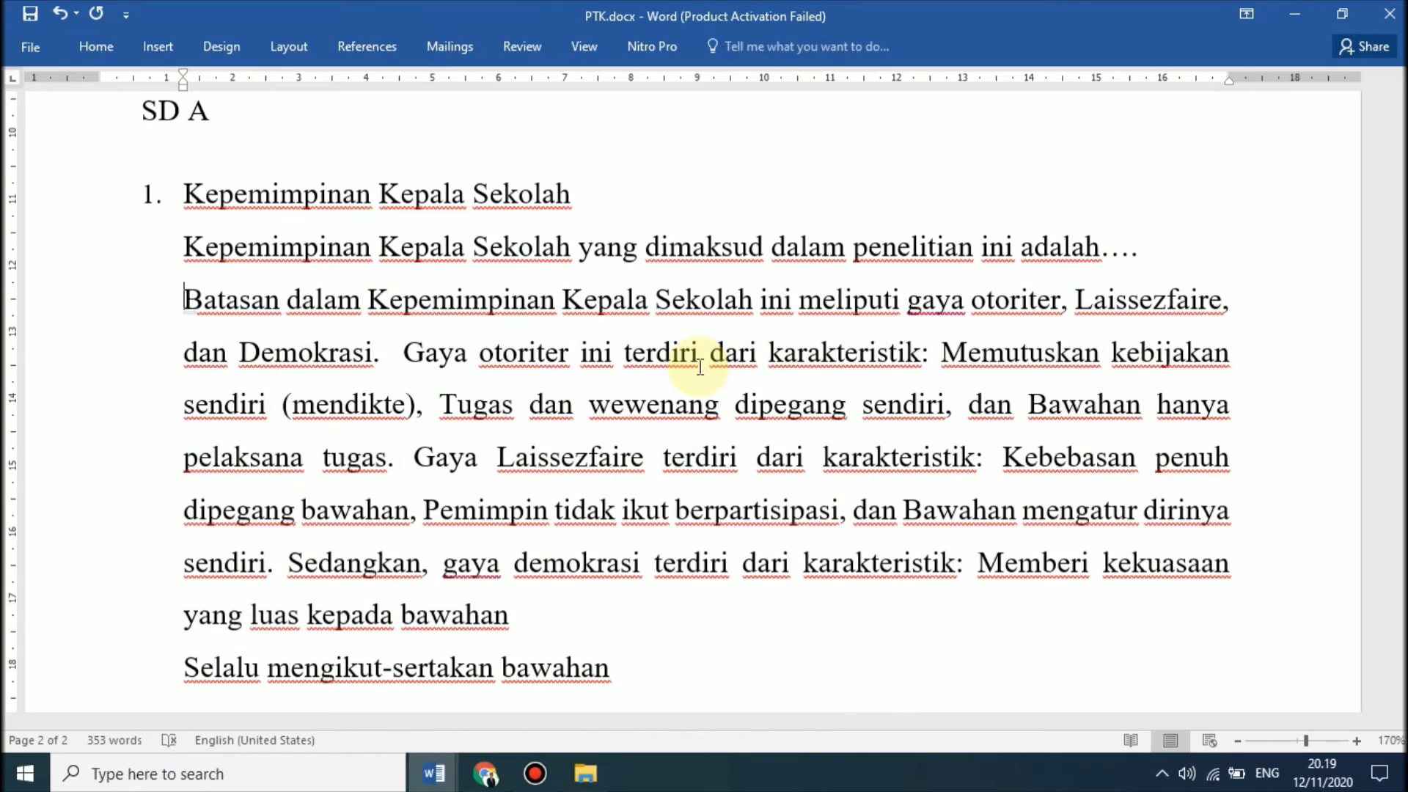
key("Up")
key("Down")
key("ctrl+Down")
scroll(700, 366, "down", 1)
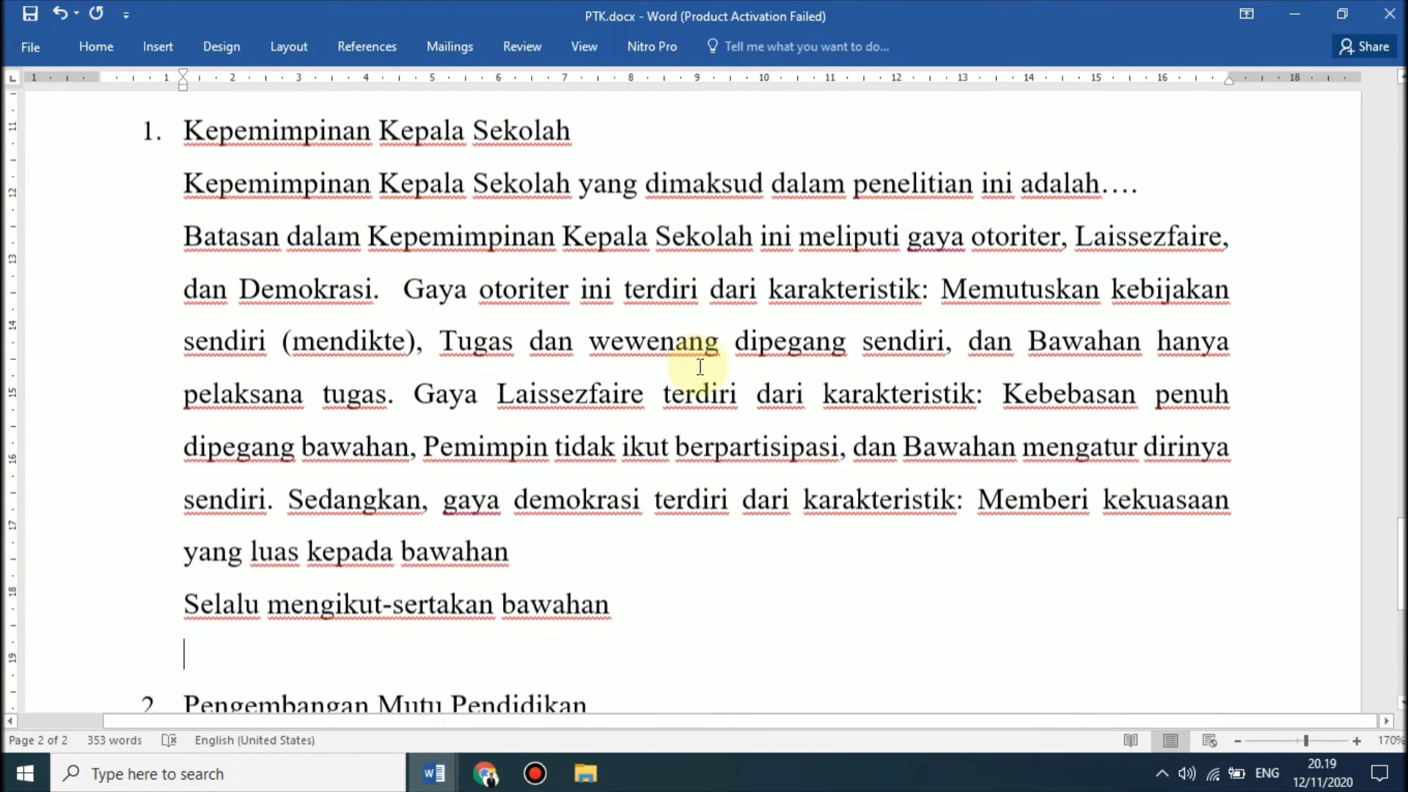
key("BackSpace")
type(", dan")
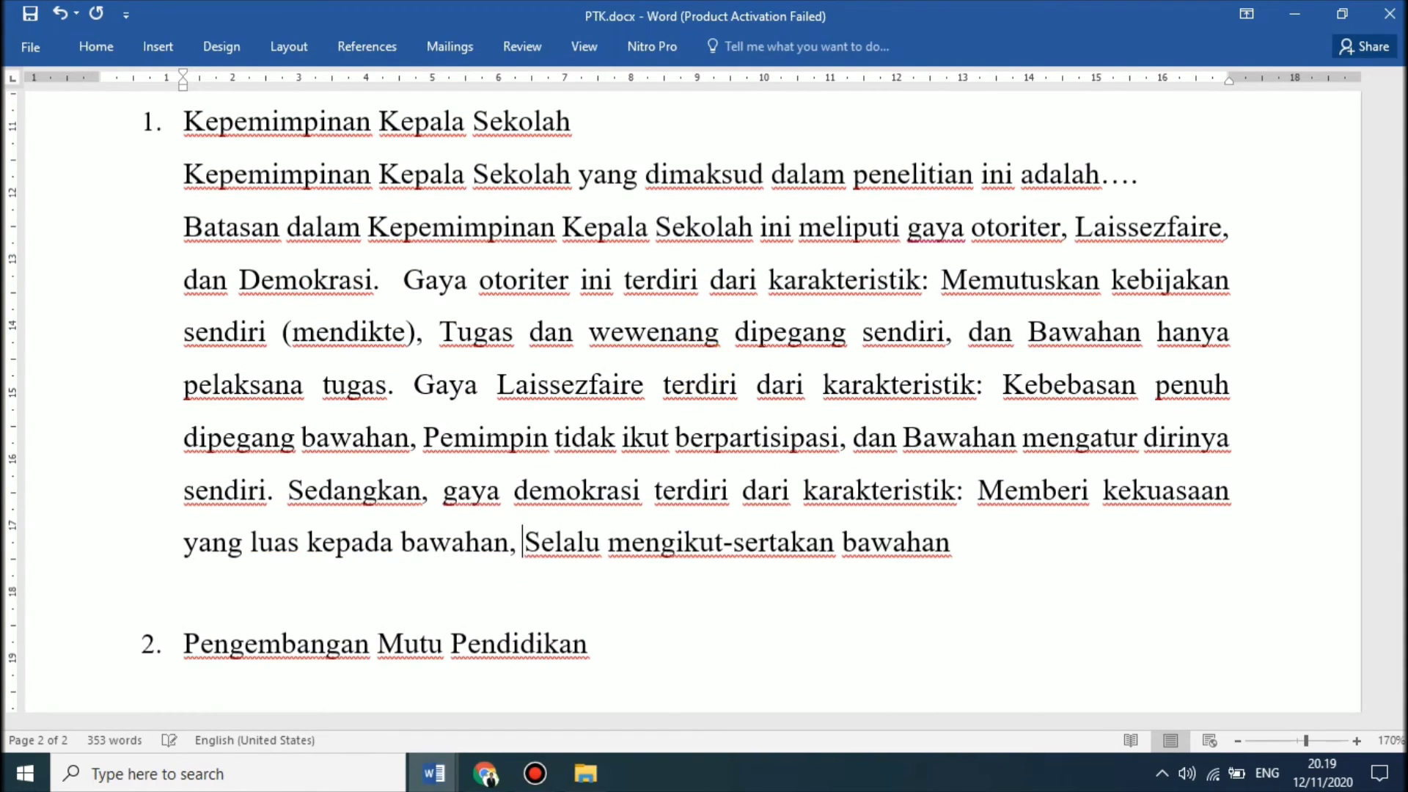
Make the first numbered heading, "Kepemimpinan Kepala Sekolah", bold.
key("ctrl+Up")
key("ctrl+Up")
key("ctrl+Up")
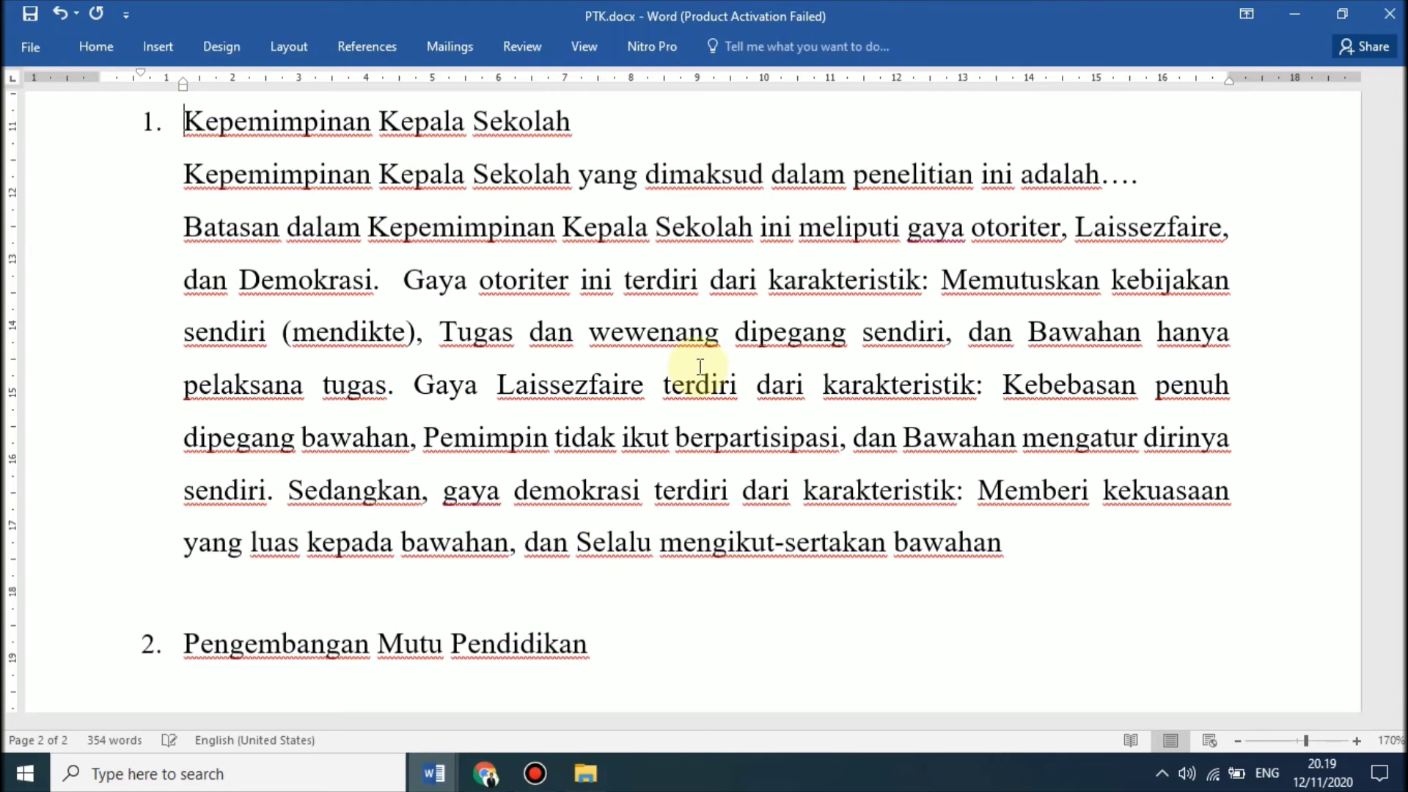
key("shift+Down")
key("ctrl+b")
key("Left")
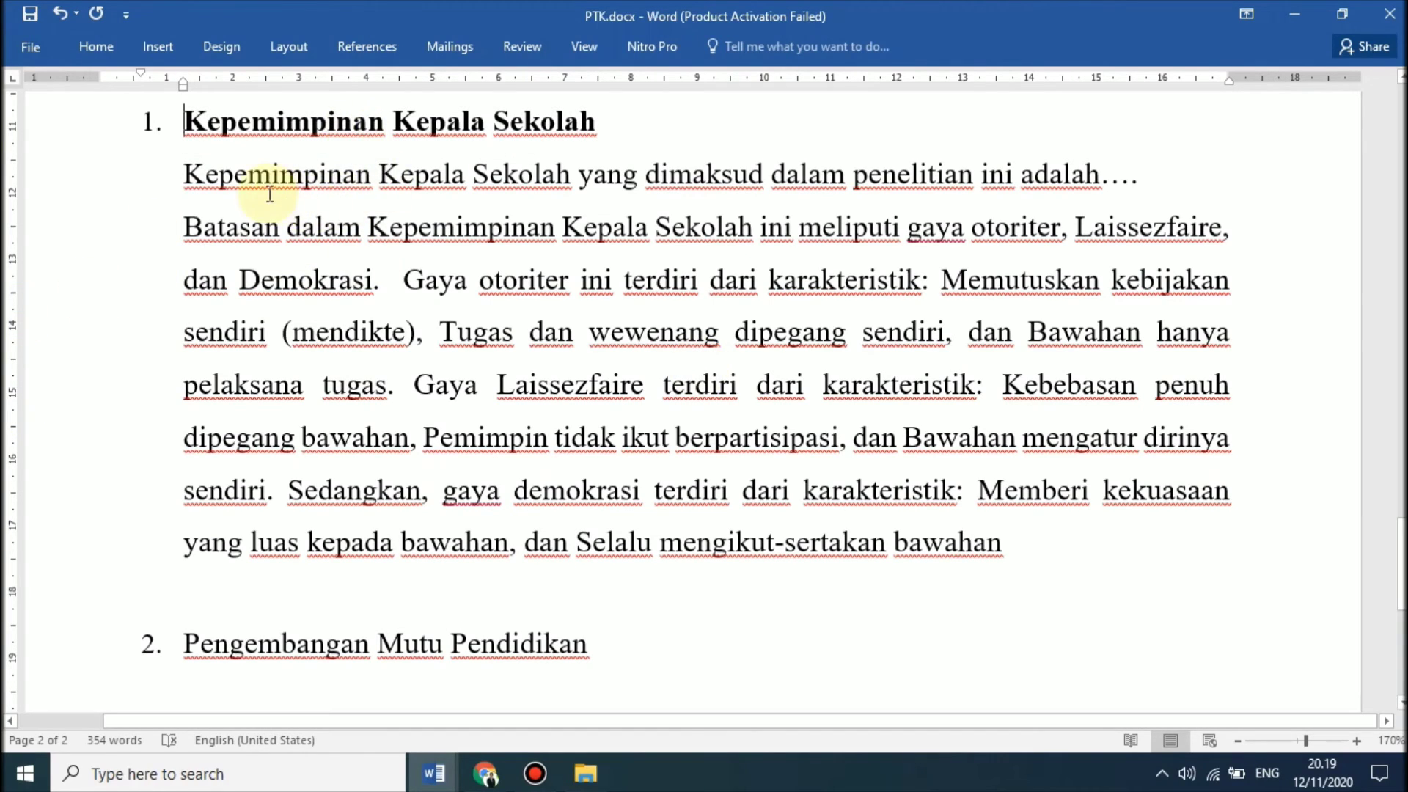
Review the definition sentence and the limitation paragraph under the Kepemimpinan Kepala Sekolah heading, highlighting each in turn.
scroll(269, 194, "up", 2)
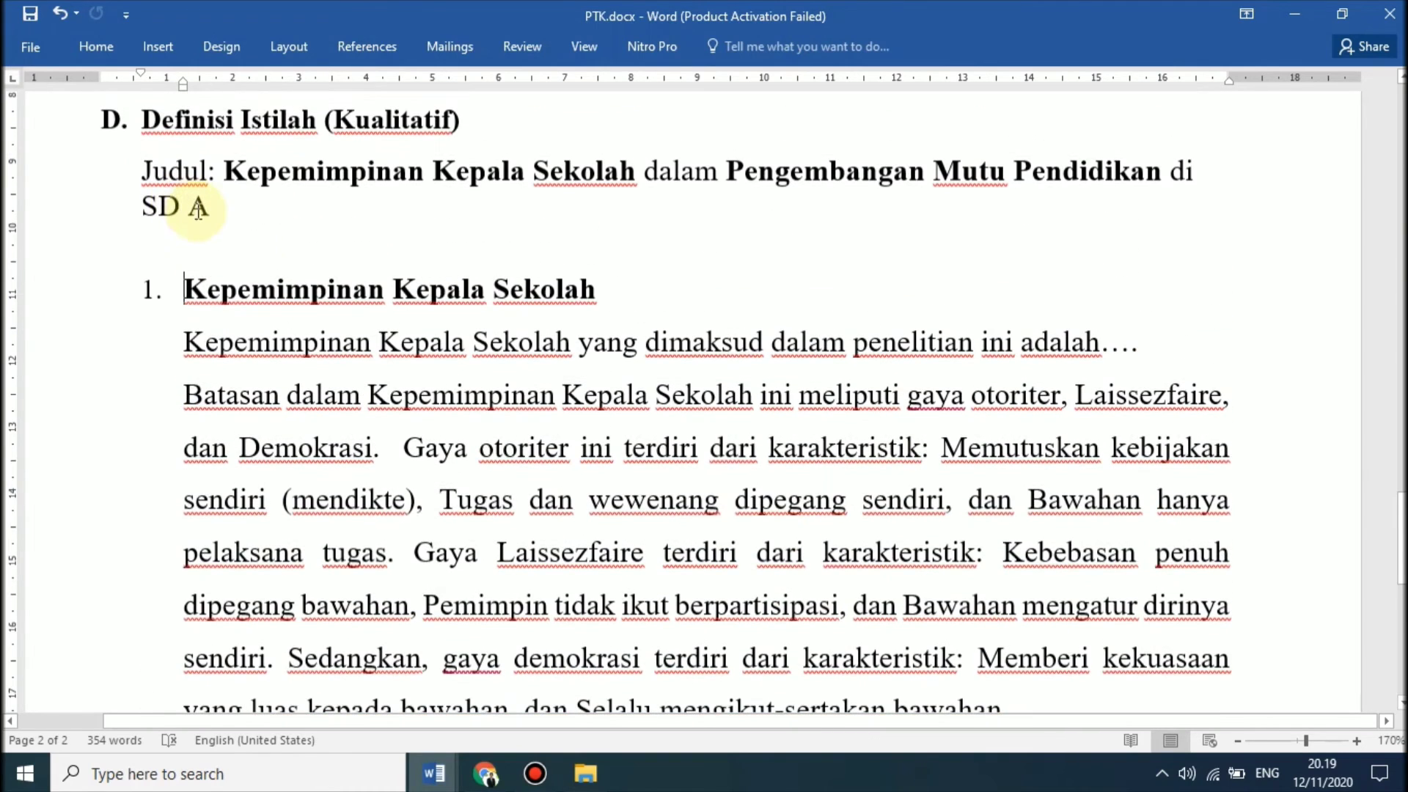
scroll(169, 264, "down", 1)
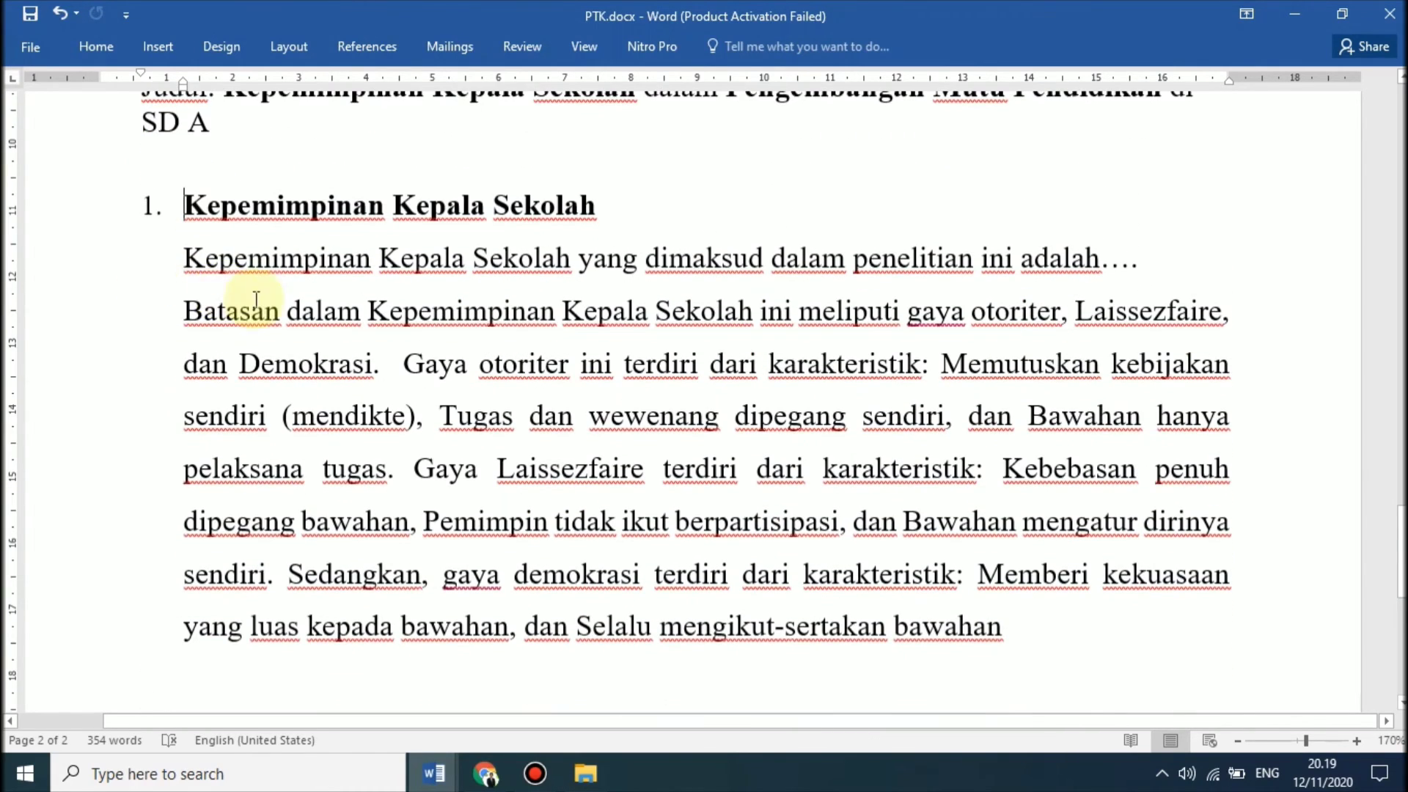
left_click(39, 273)
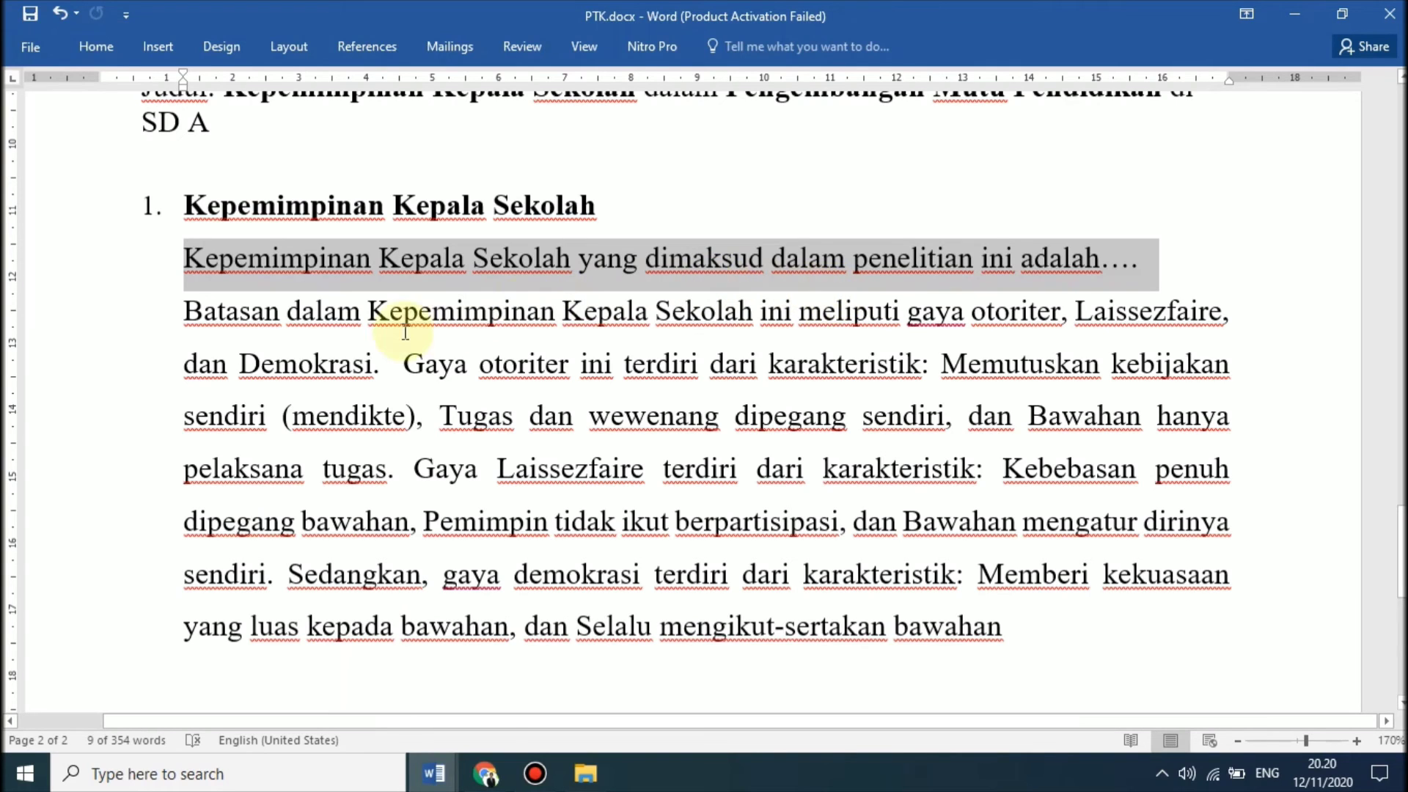
left_click_drag(181, 319, 1068, 635)
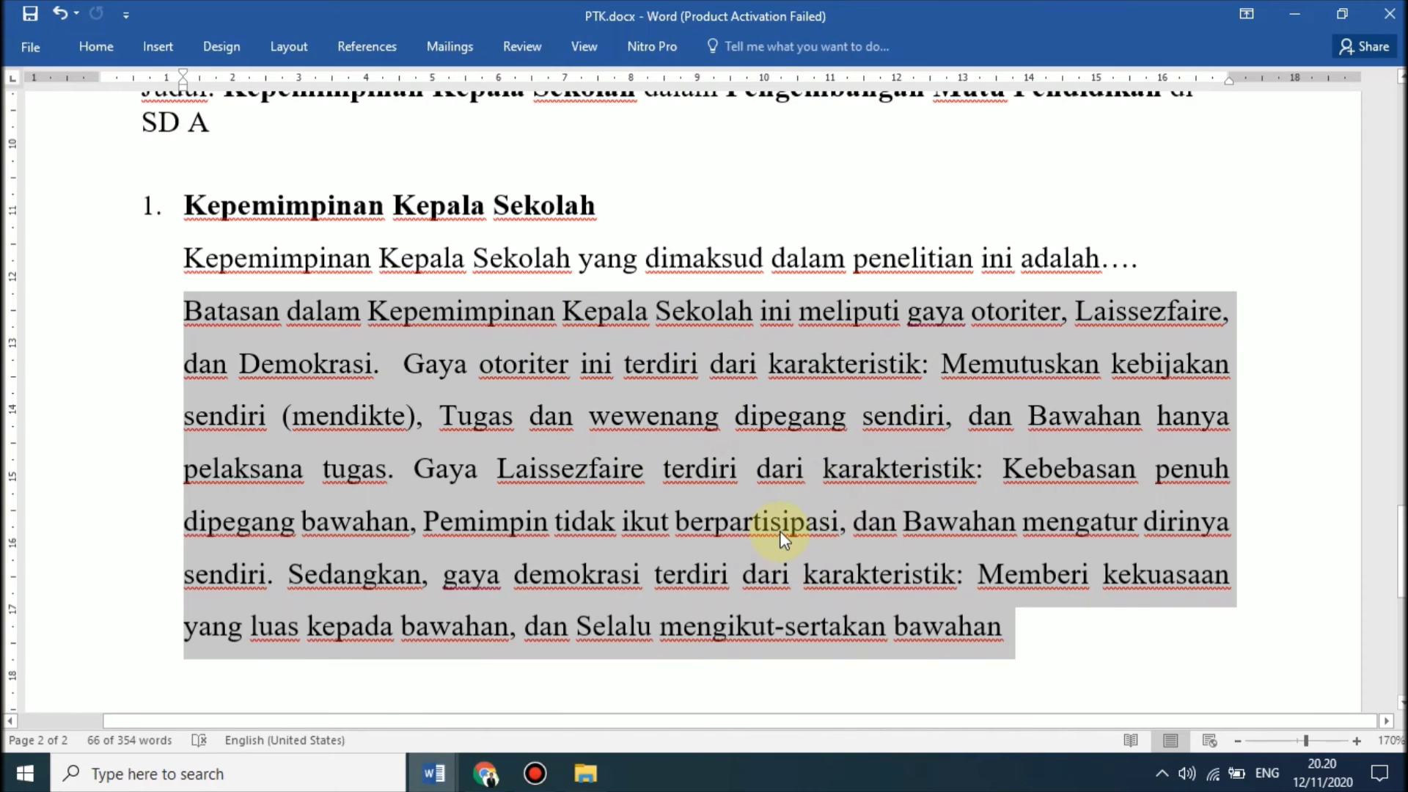
Make the second numbered heading, "Pengembangan Mutu Pendidikan", bold.
scroll(780, 531, "down", 2)
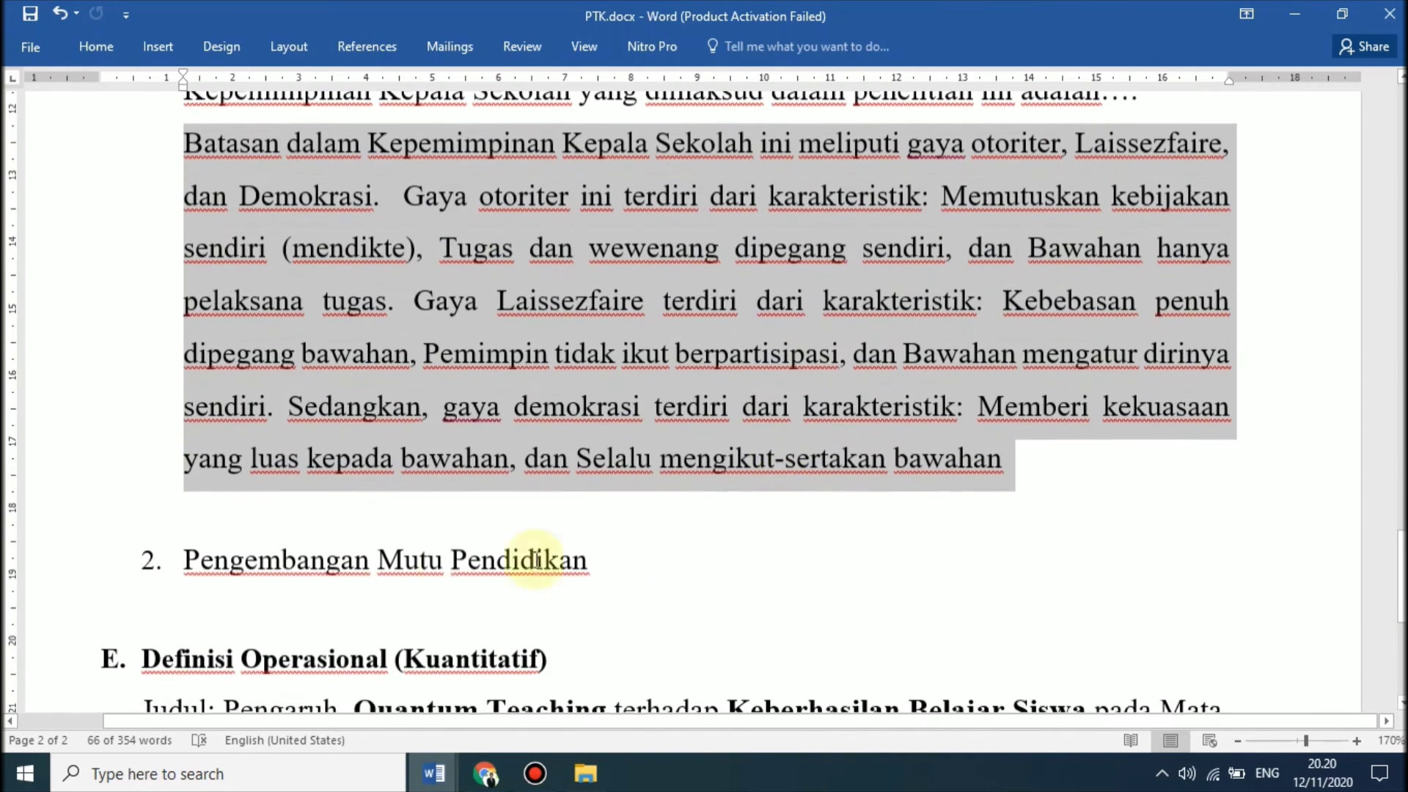
left_click(74, 571)
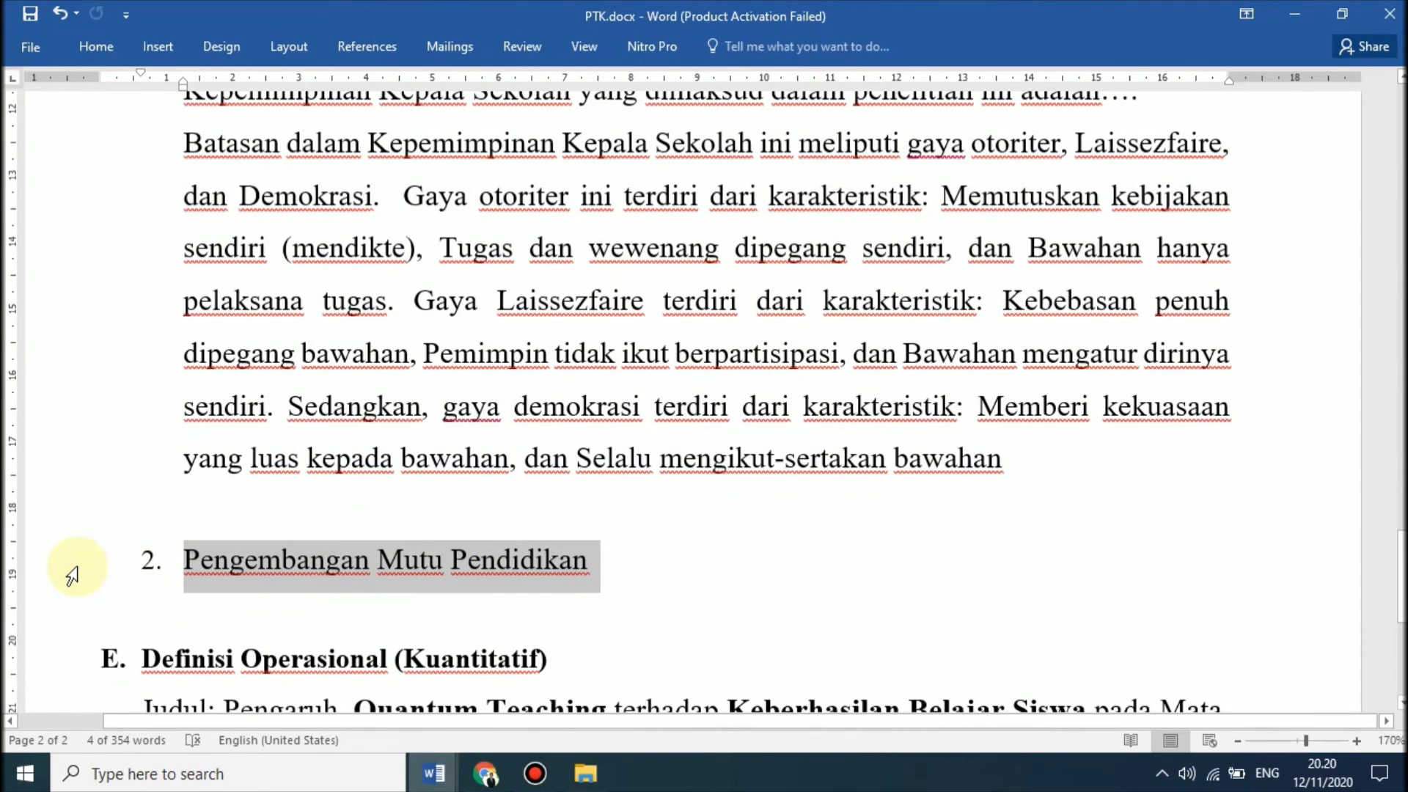
key("ctrl+b")
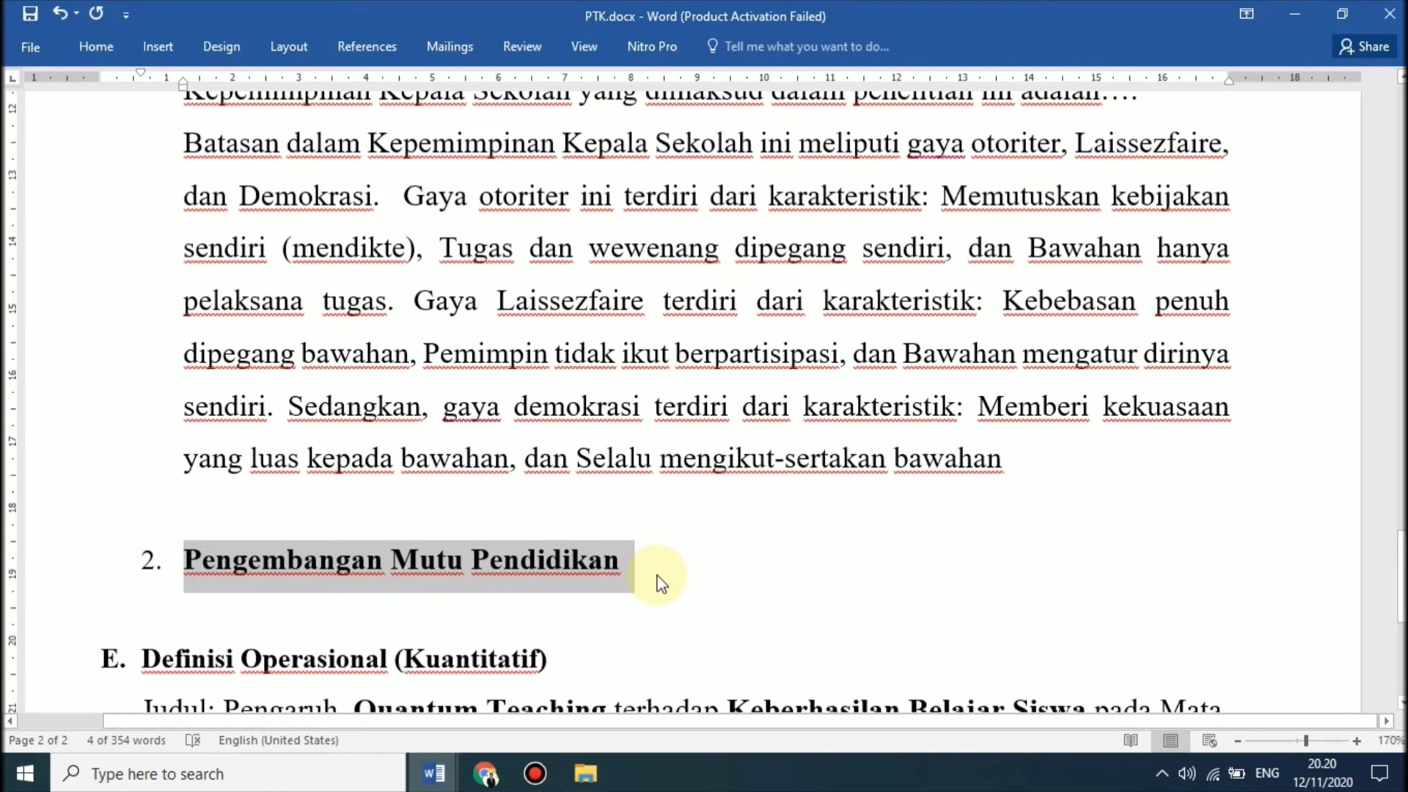
scroll(367, 557, "down", 1)
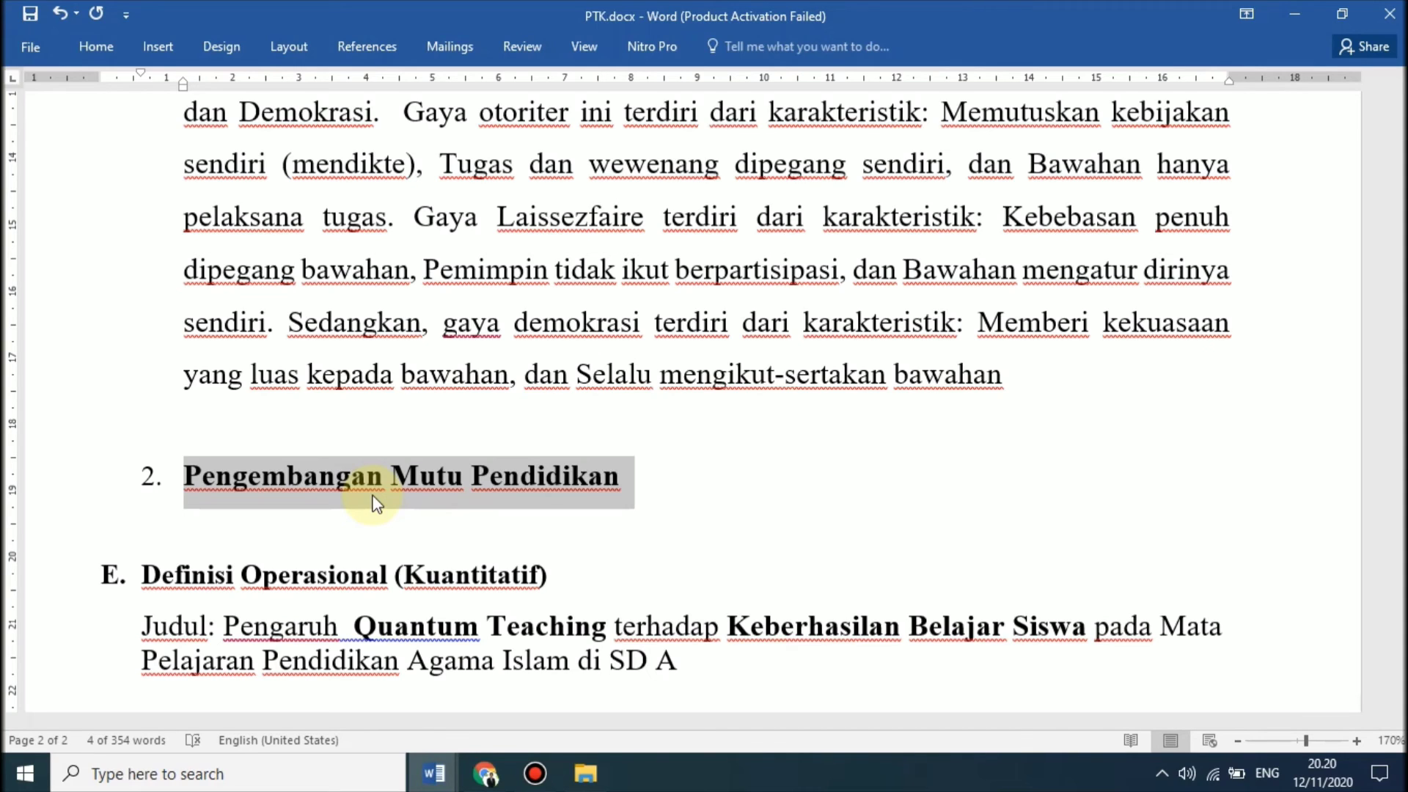
scroll(376, 502, "down", 3)
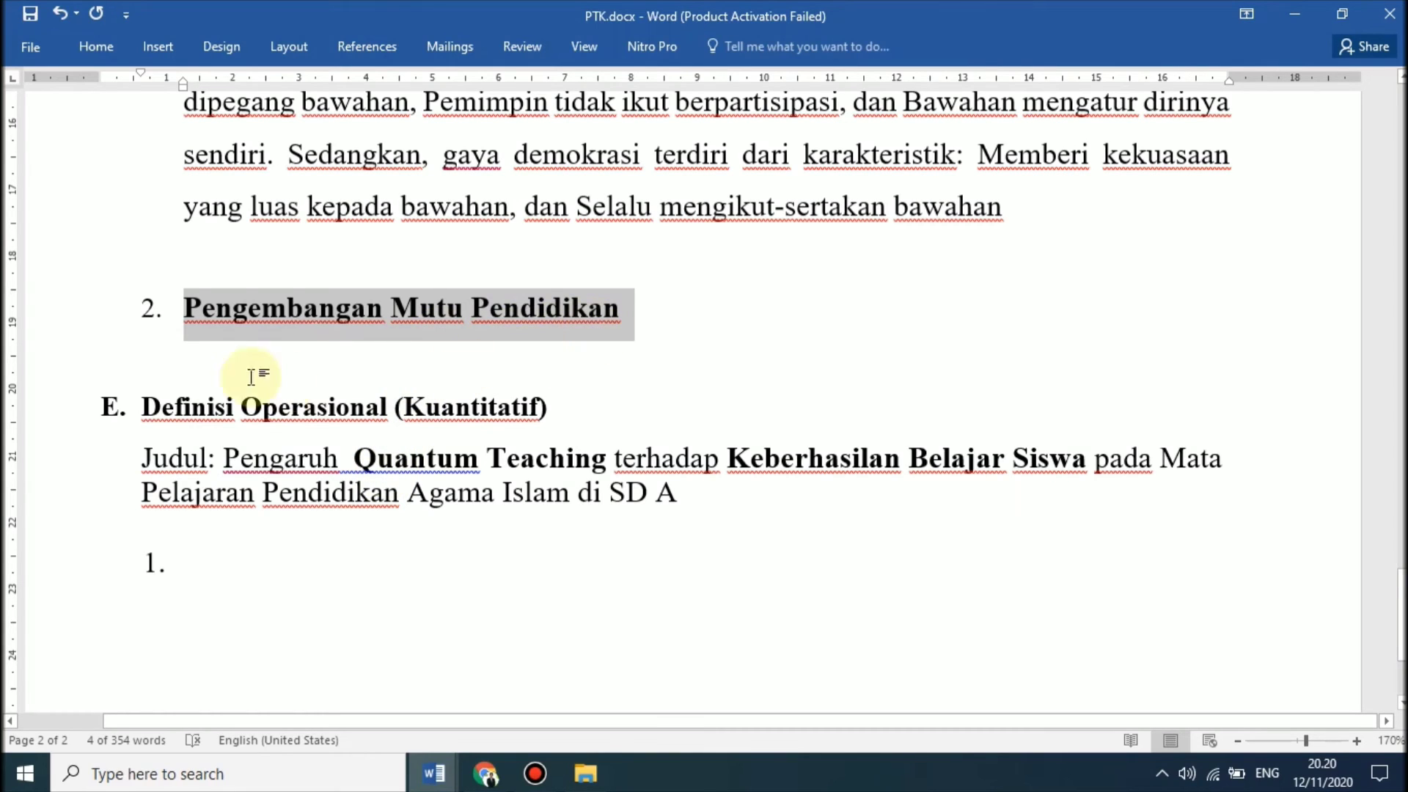
Add three blank lines below the Pengembangan Mutu Pendidikan heading.
left_click(423, 360)
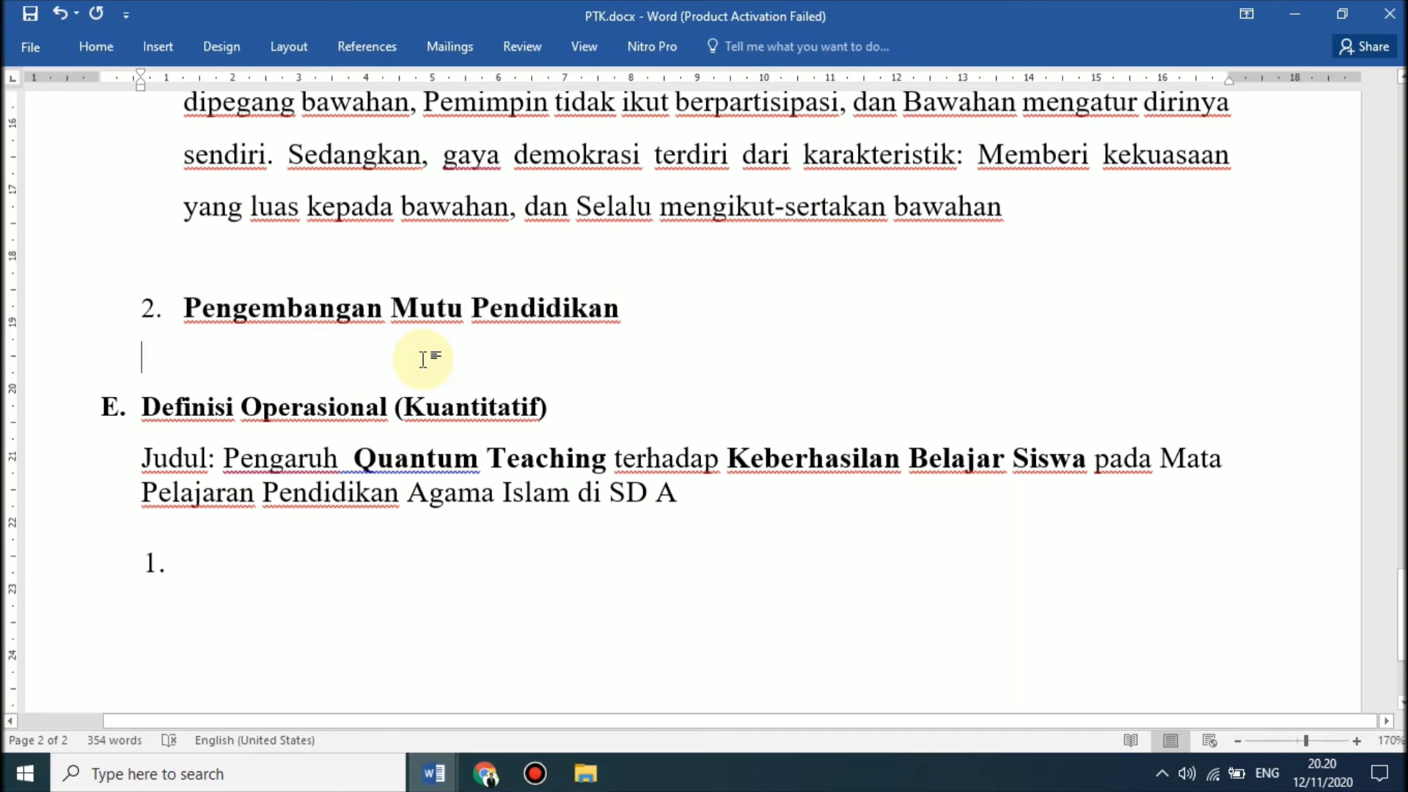
key("Return")
key("Return")
key("Return")
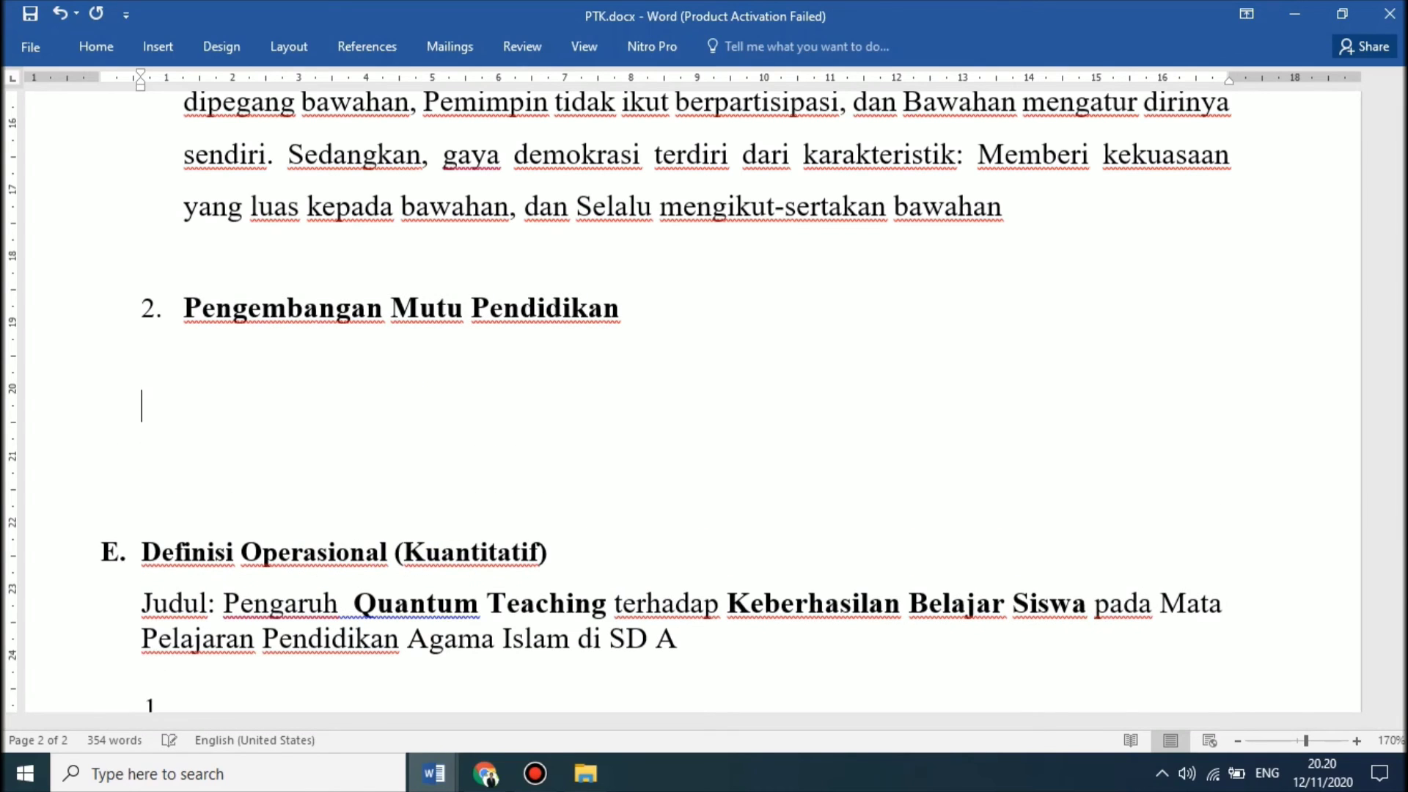
left_click(142, 405)
scroll(261, 411, "down", 3)
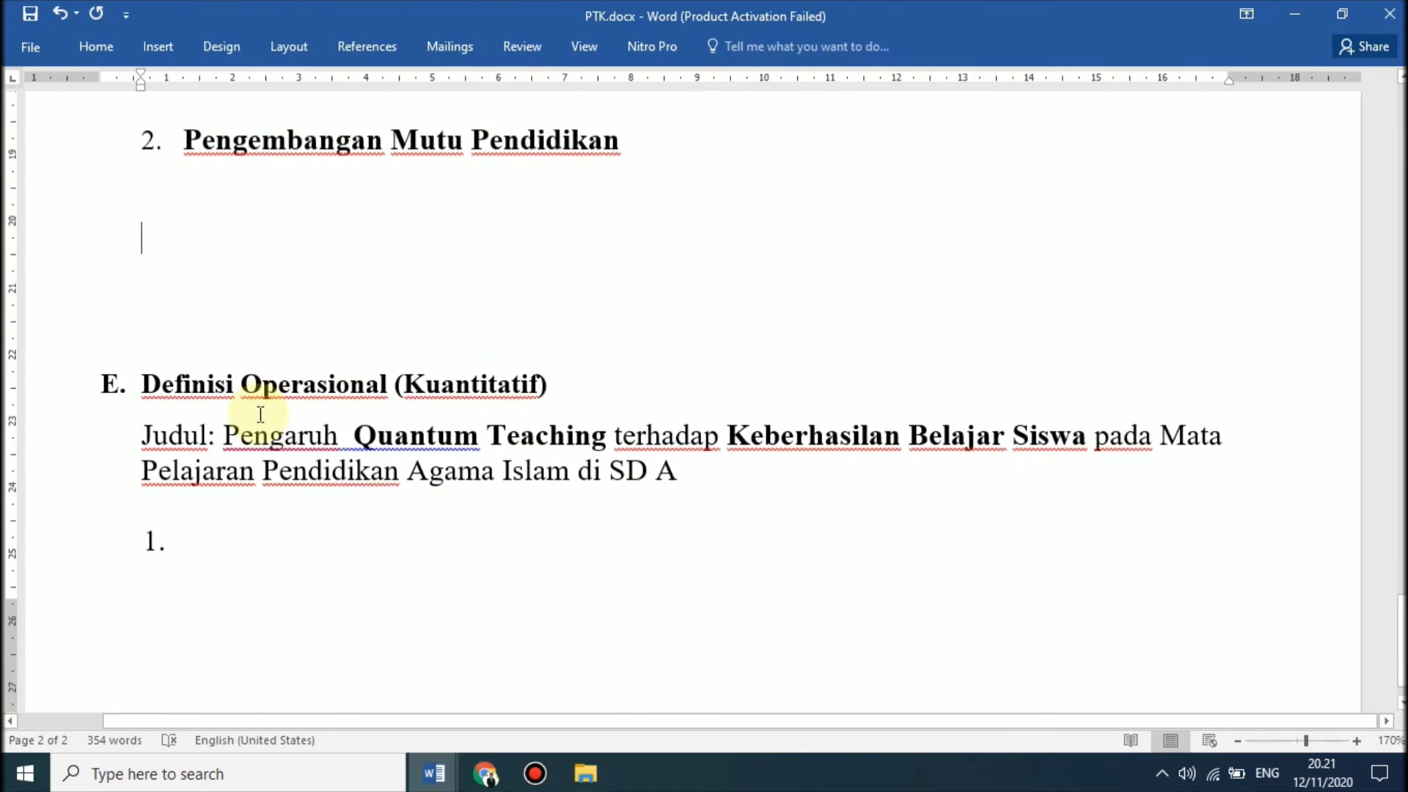
Insert more blank lines above "Definisi Operasional (Kuantitatif)" so that section E starts on a new page.
scroll(261, 415, "down", 1)
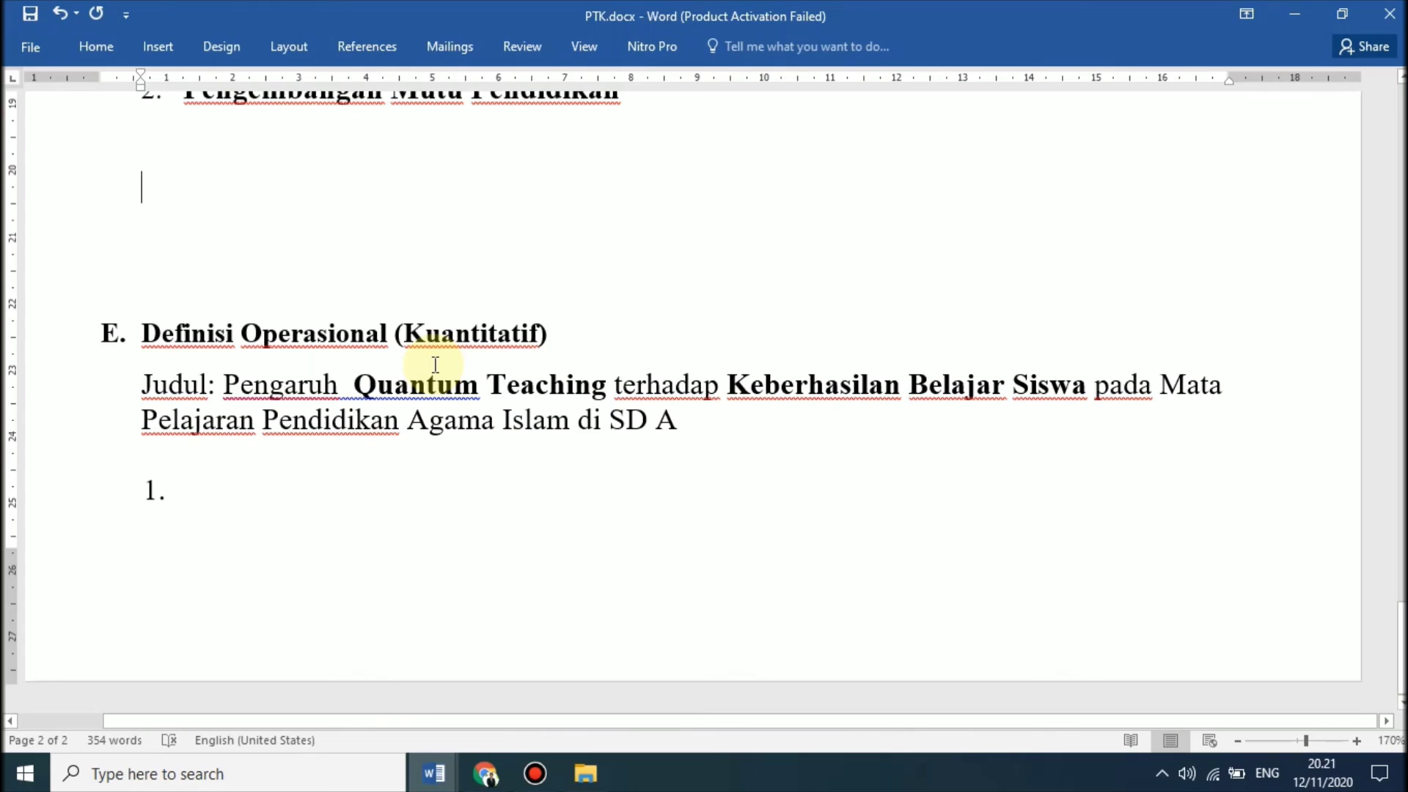
scroll(435, 365, "up", 8)
scroll(276, 318, "up", 2)
scroll(279, 327, "down", 10)
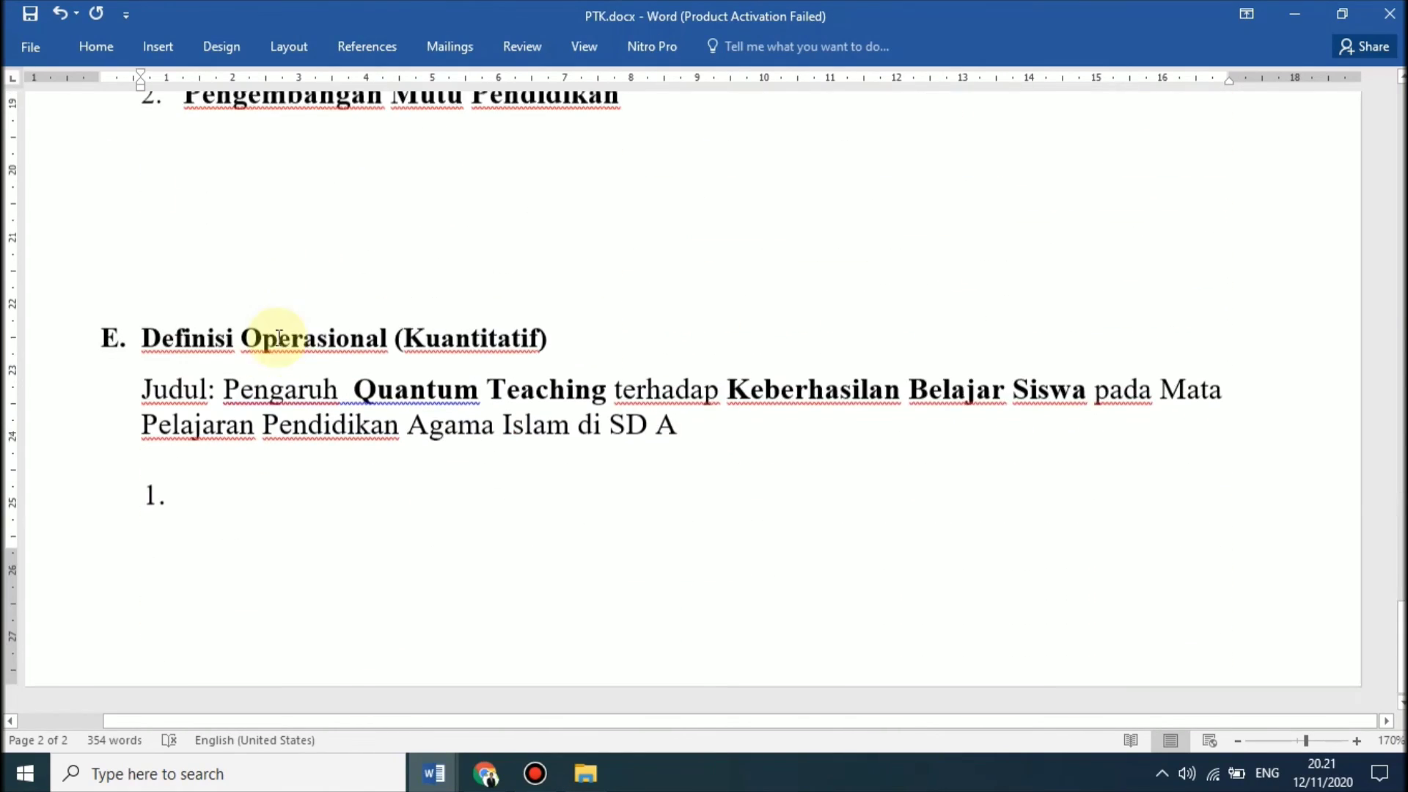
left_click(235, 498)
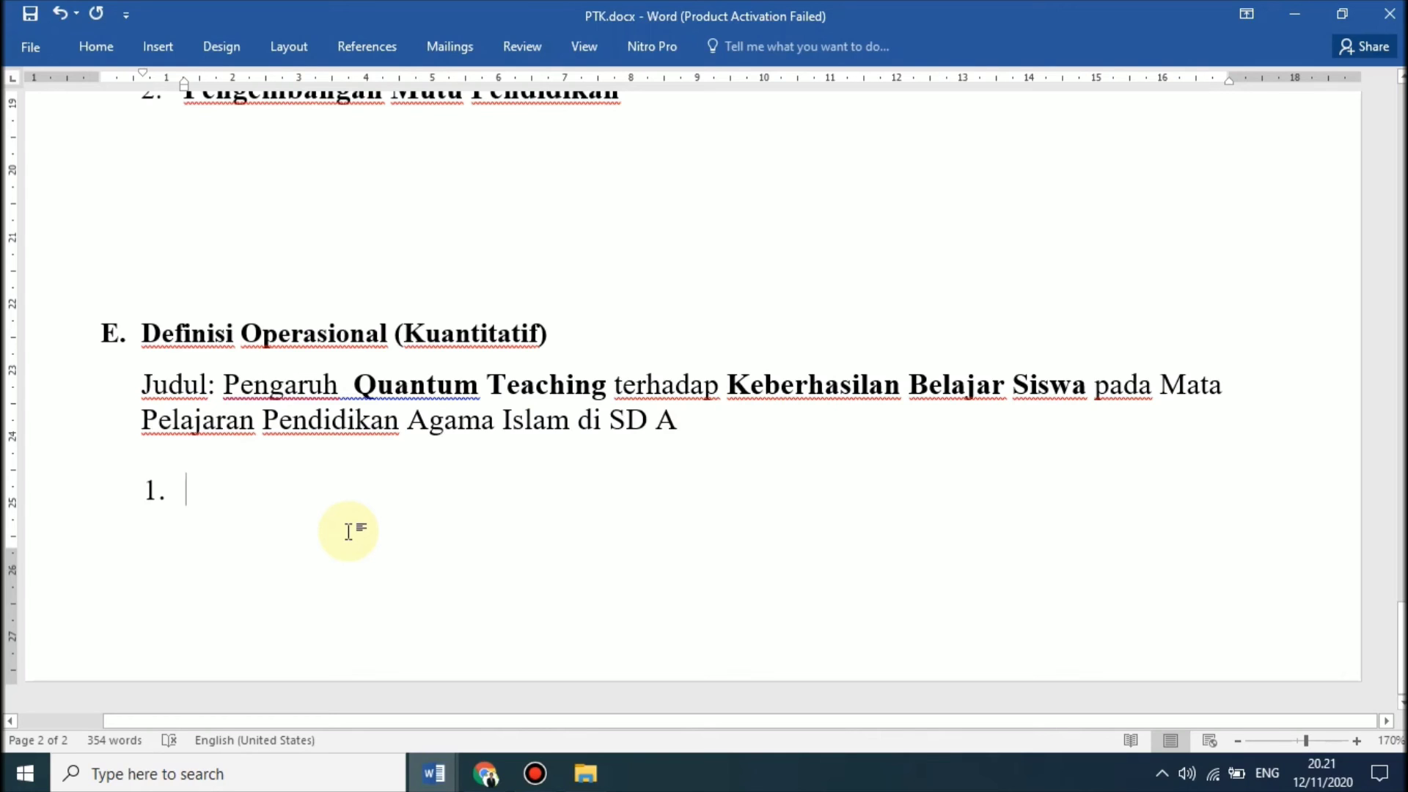
left_click(203, 297)
key("Return")
key("Return")
key("Return")
key("Return")
key("Return")
scroll(227, 396, "down", 10)
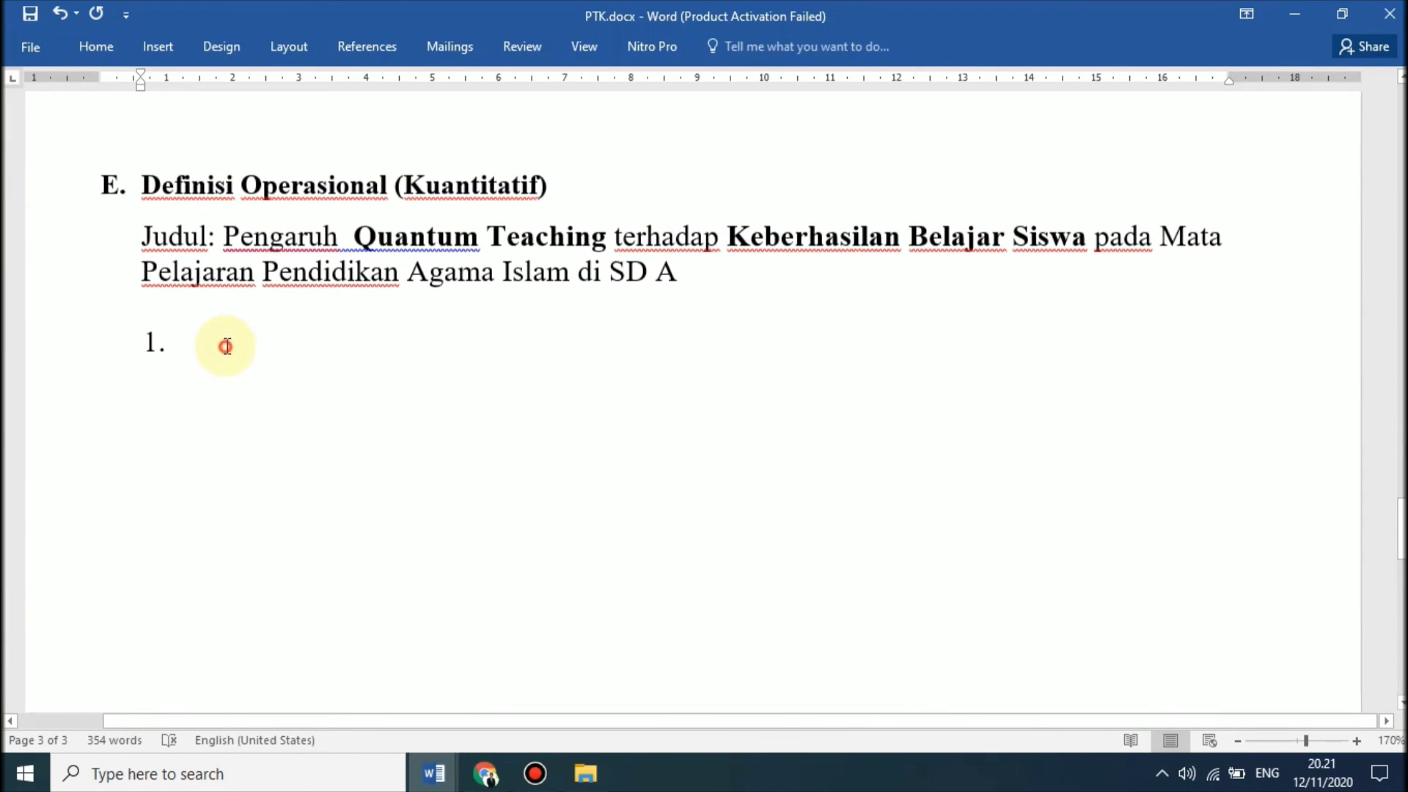
scroll(226, 346, "up", 1)
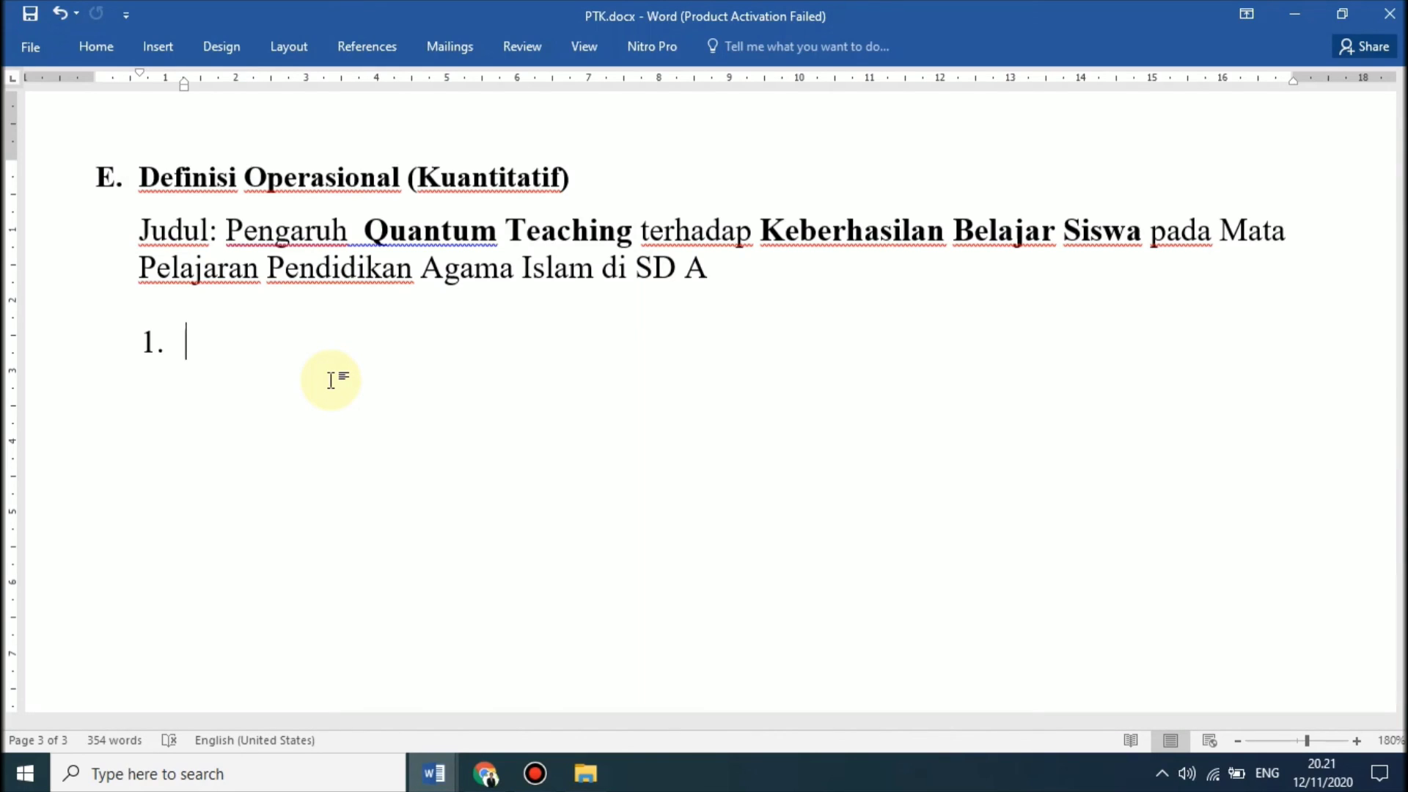
Switch to the KUANTITATIF.doc matrix and highlight the Quantum teaching indicators from "Suasana yang memberdayakan" to "Keterampilan hidup".
left_click(440, 767)
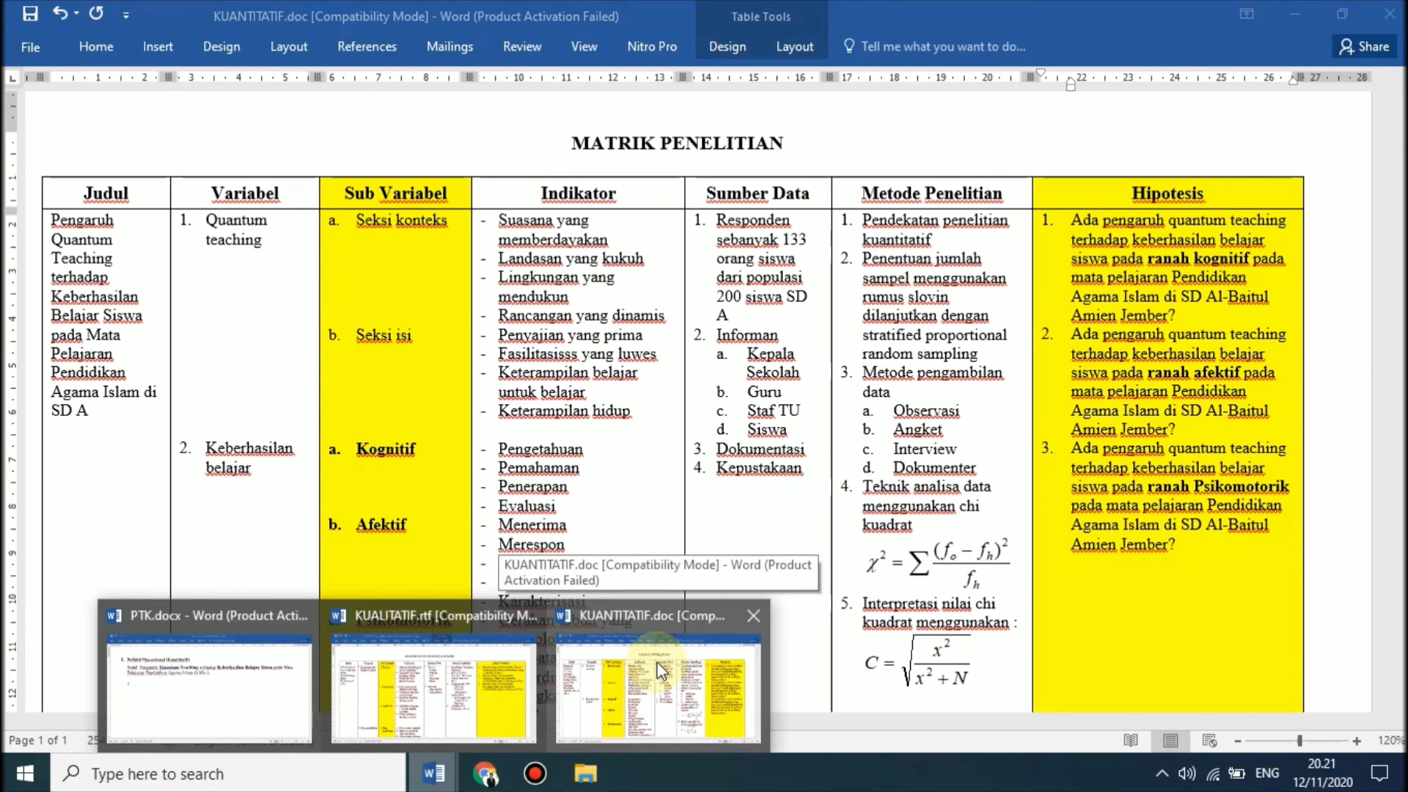
left_click(652, 664)
scroll(615, 493, "down", 1)
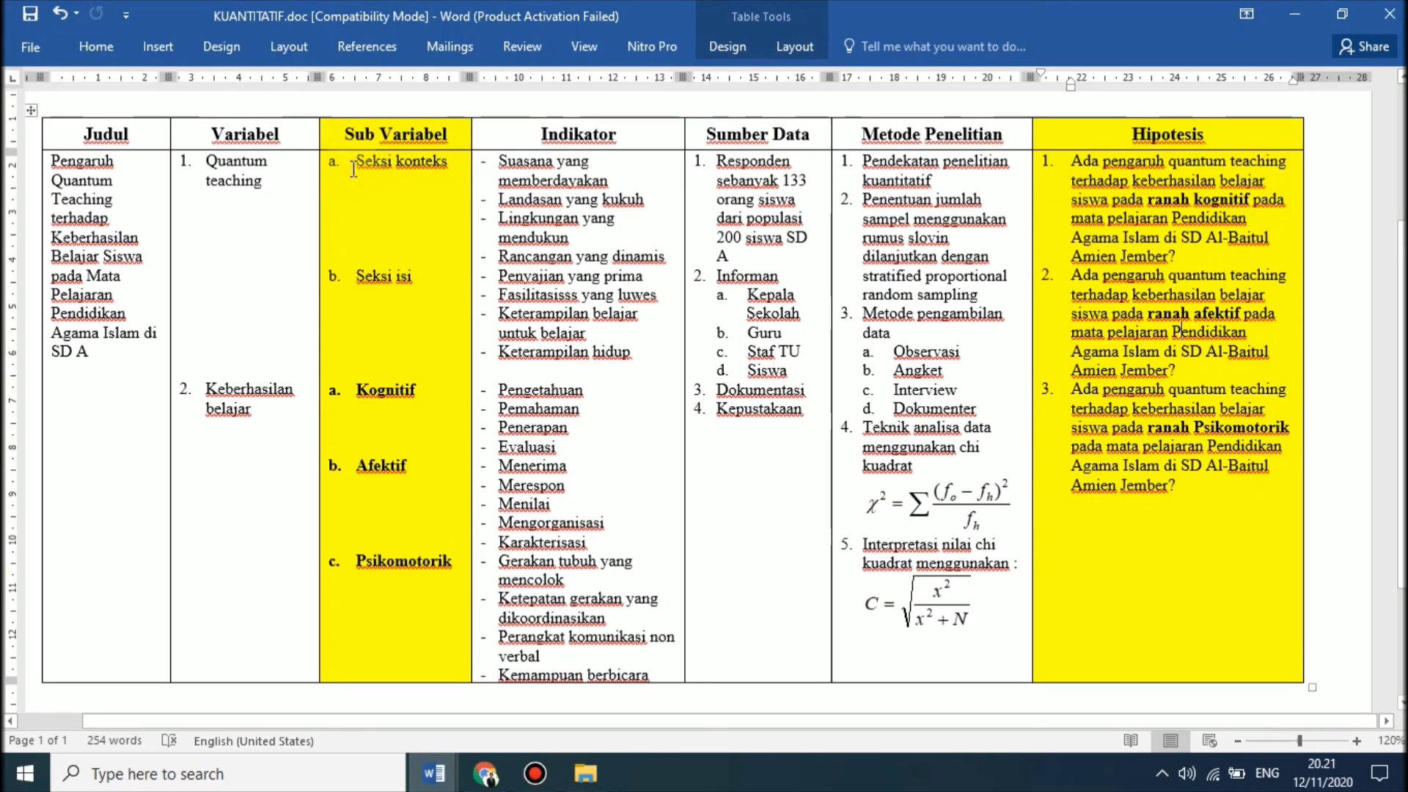
left_click_drag(498, 159, 631, 355)
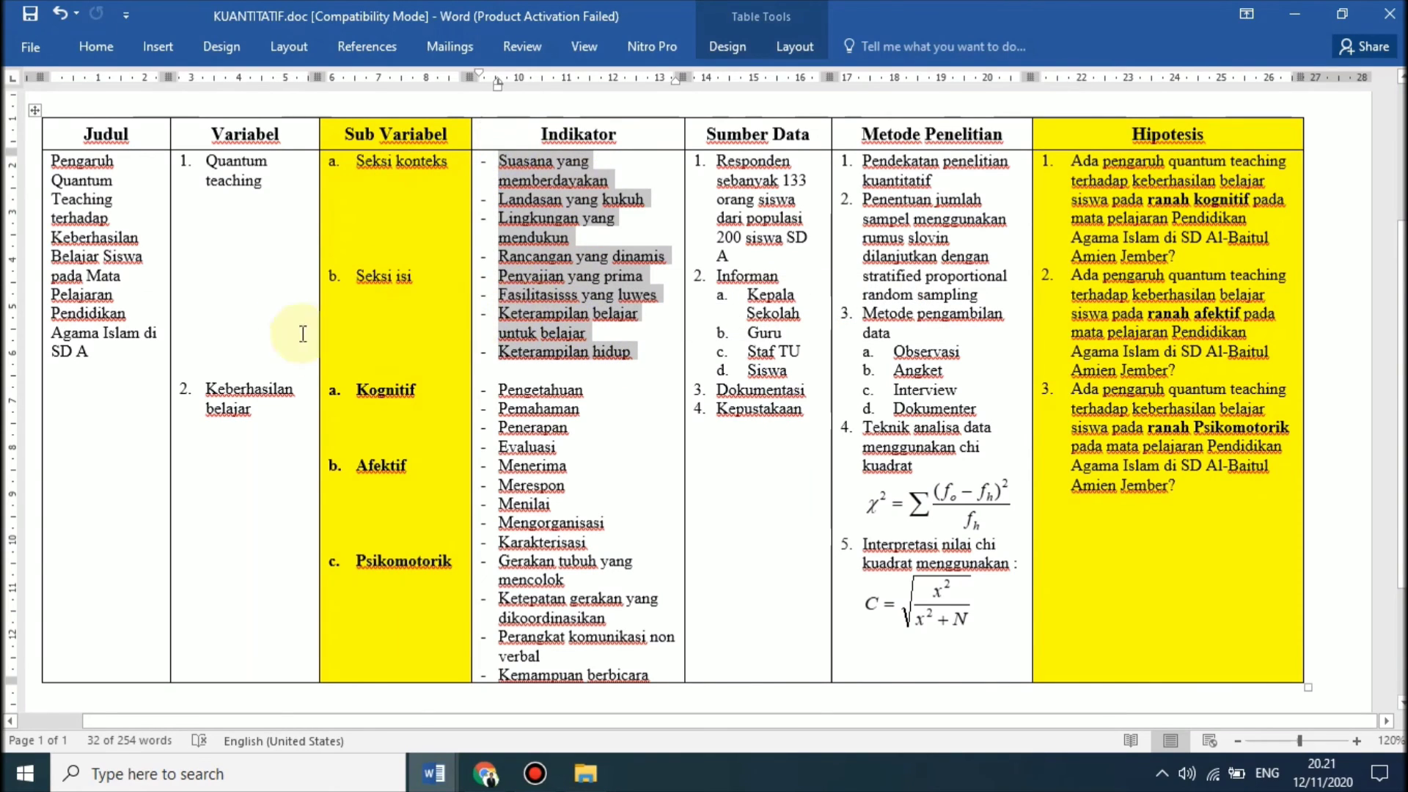